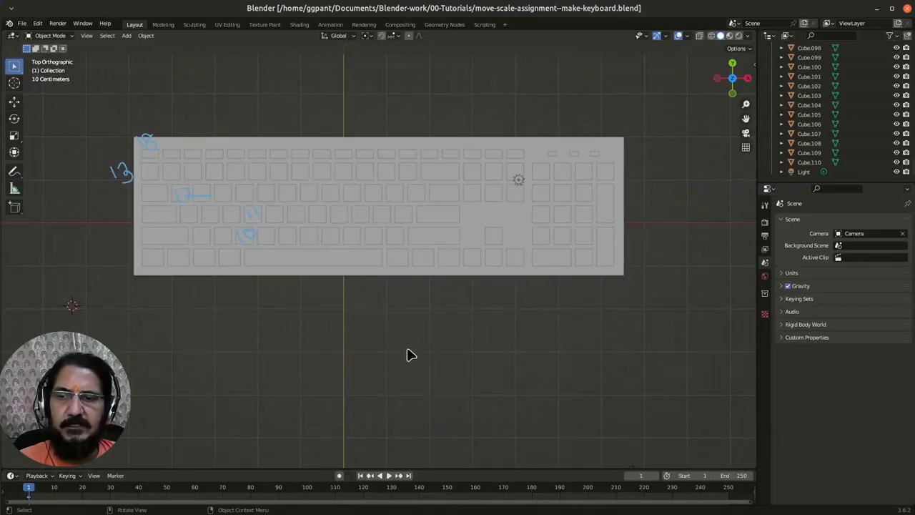
# Step: Examine the finished keyboard model in an enlarged viewport, from an angle and from the top view
pyautogui.moveTo(399, 343); pyautogui.dragTo(402, 284, button='middle')
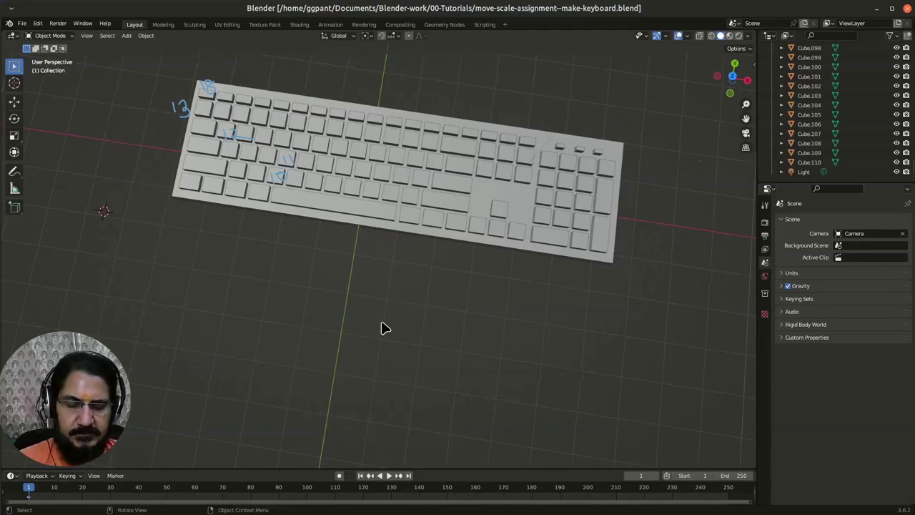
pyautogui.hotkey('ctrl', 'alt', 'space')
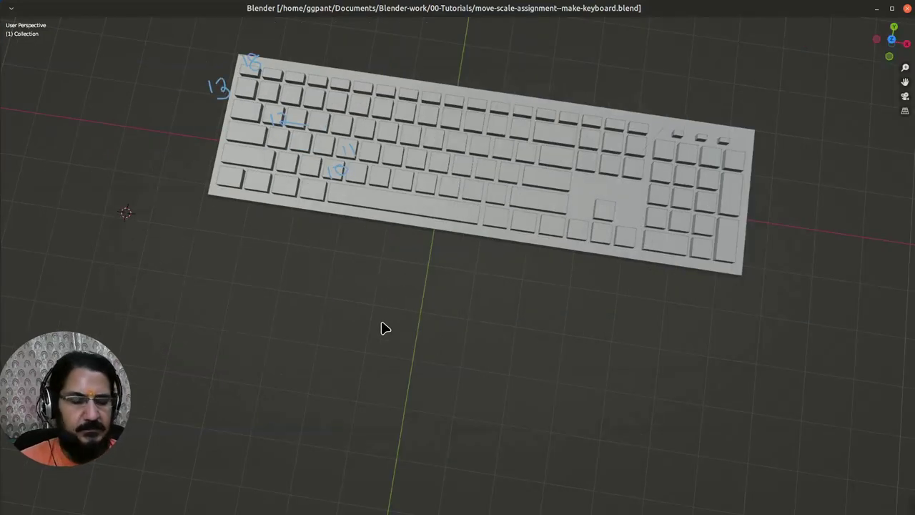
pyautogui.press('KP_7')
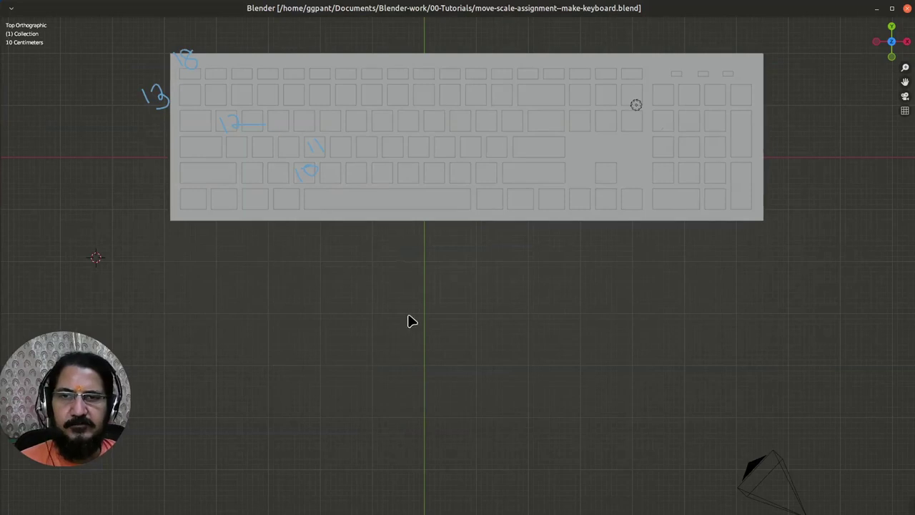
pyautogui.moveTo(493, 313); pyautogui.dragTo(494, 333, button='middle')
pyautogui.moveTo(614, 278); pyautogui.dragTo(594, 293, button='middle')
pyautogui.press('KP_7')
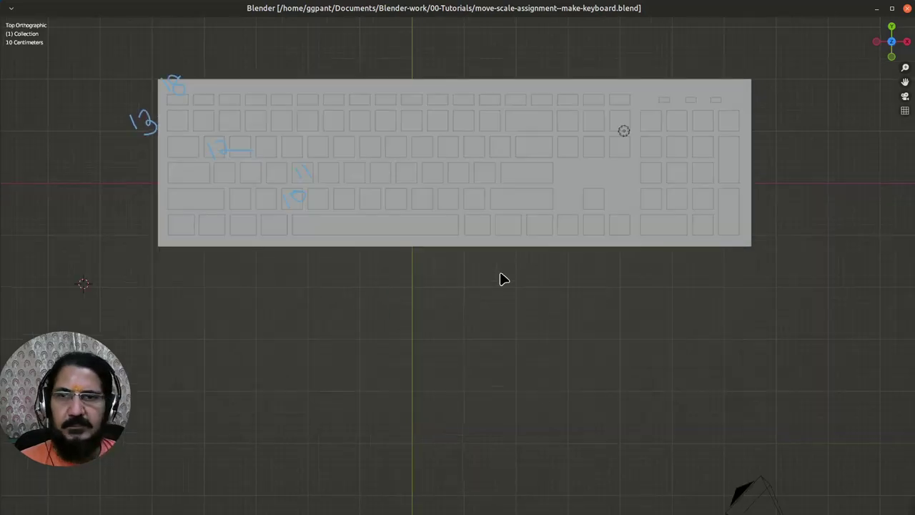
pyautogui.scroll(4, 500, 278)
pyautogui.scroll(-3, 522, 272)
pyautogui.keyDown('shift'); pyautogui.moveTo(521, 256); pyautogui.dragTo(525, 301, button='middle'); pyautogui.keyUp('shift')
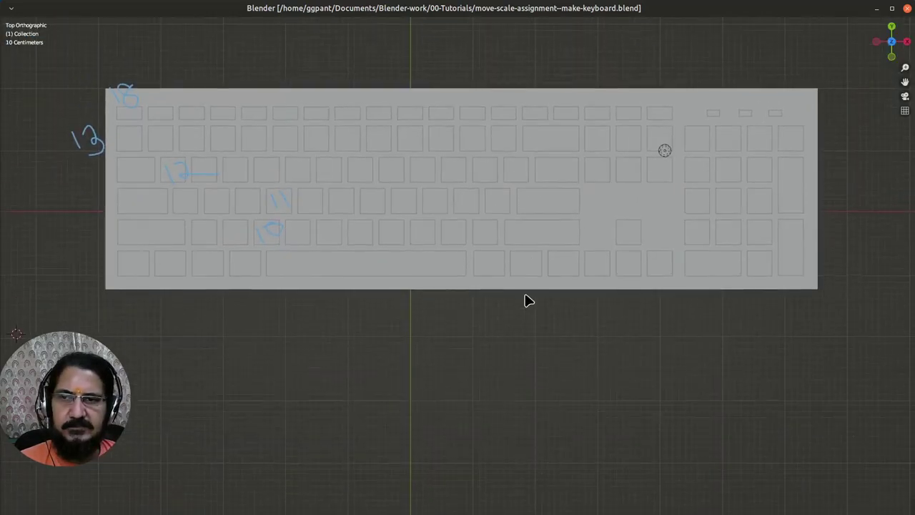
pyautogui.scroll(1, 523, 306)
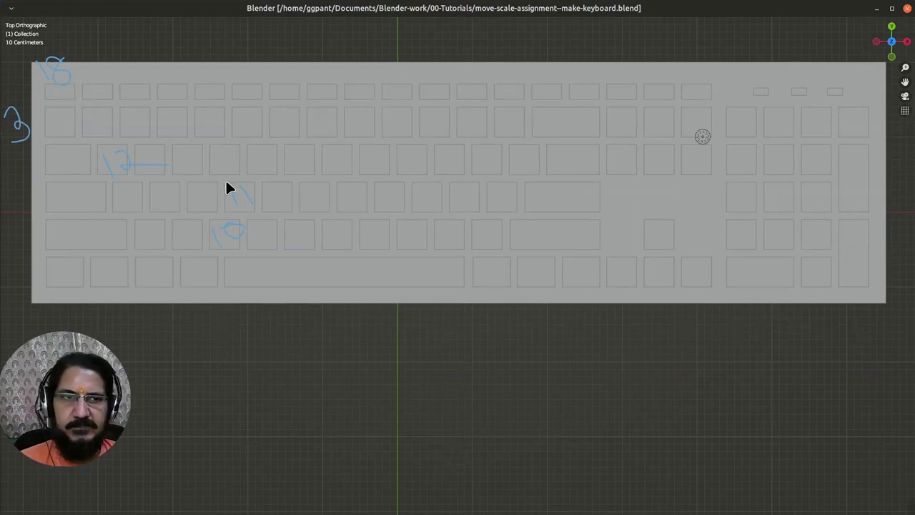
pyautogui.keyDown('shift'); pyautogui.moveTo(227, 187); pyautogui.dragTo(243, 188, button='middle'); pyautogui.keyUp('shift')
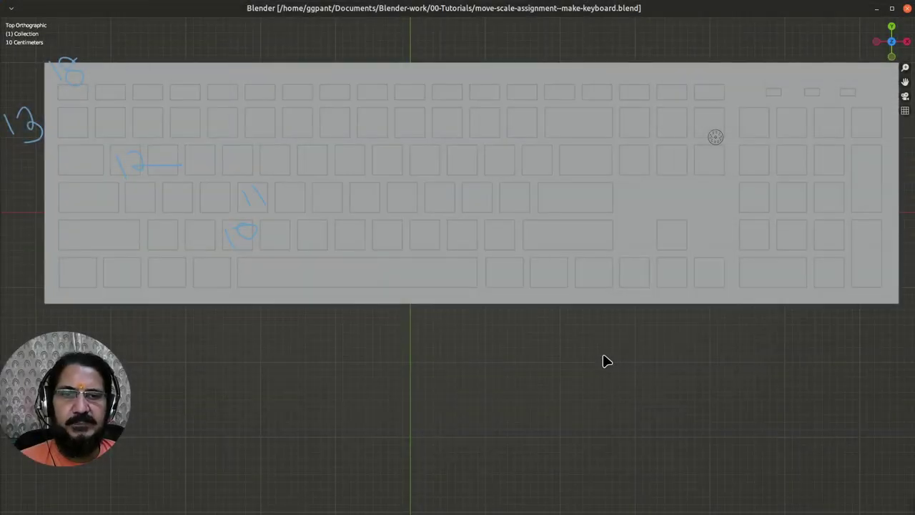
pyautogui.scroll(-3, 602, 361)
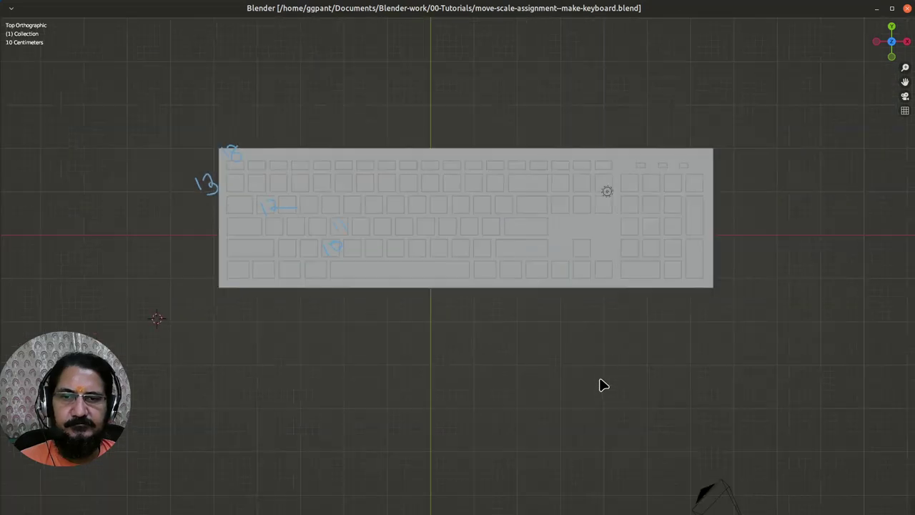
pyautogui.keyDown('shift'); pyautogui.moveTo(601, 384); pyautogui.dragTo(591, 279, button='middle'); pyautogui.keyUp('shift')
pyautogui.scroll(1, 361, 255)
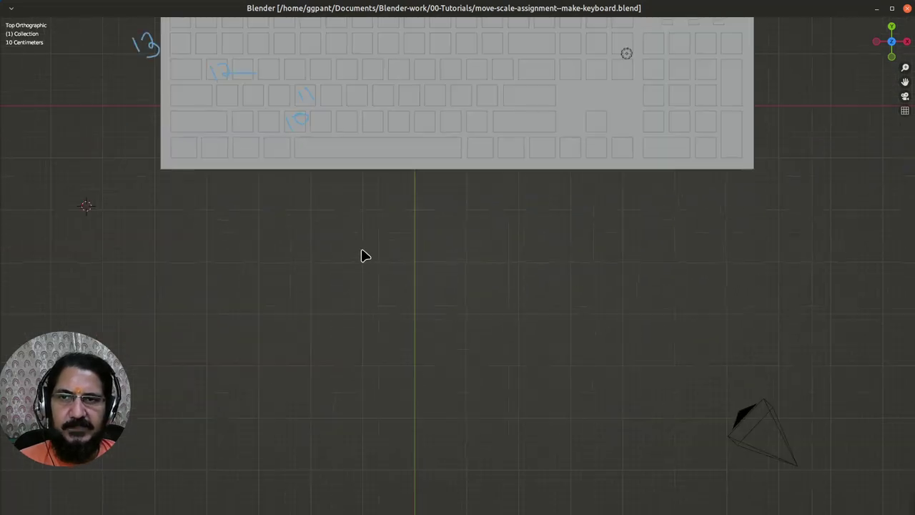
pyautogui.keyDown('shift'); pyautogui.moveTo(343, 222); pyautogui.dragTo(337, 276, button='middle'); pyautogui.keyUp('shift')
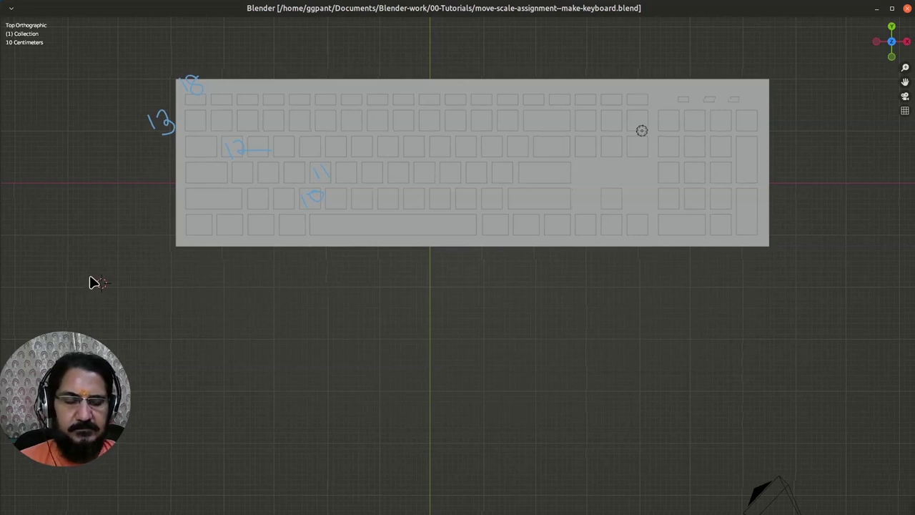
# Step: Place the 3D cursor in the empty area below and left of the keyboard using the Cursor tool
pyautogui.press('t')
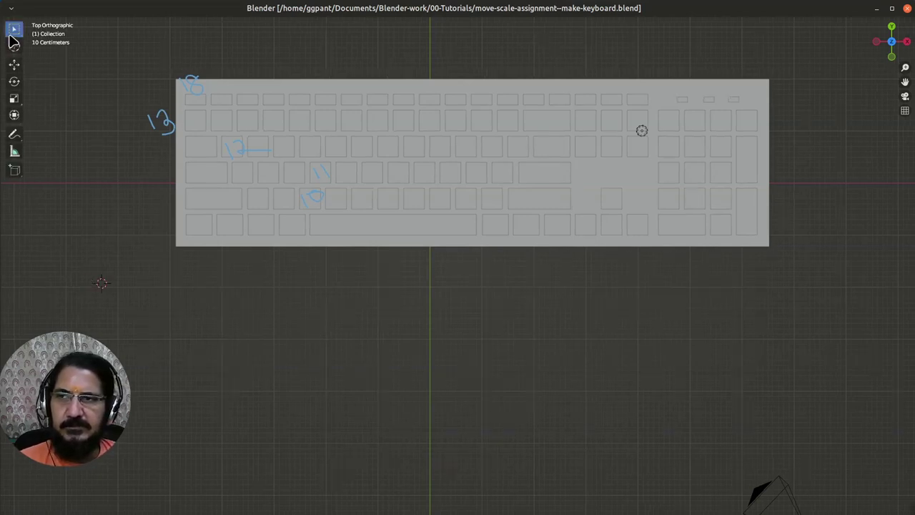
pyautogui.click(13, 46)
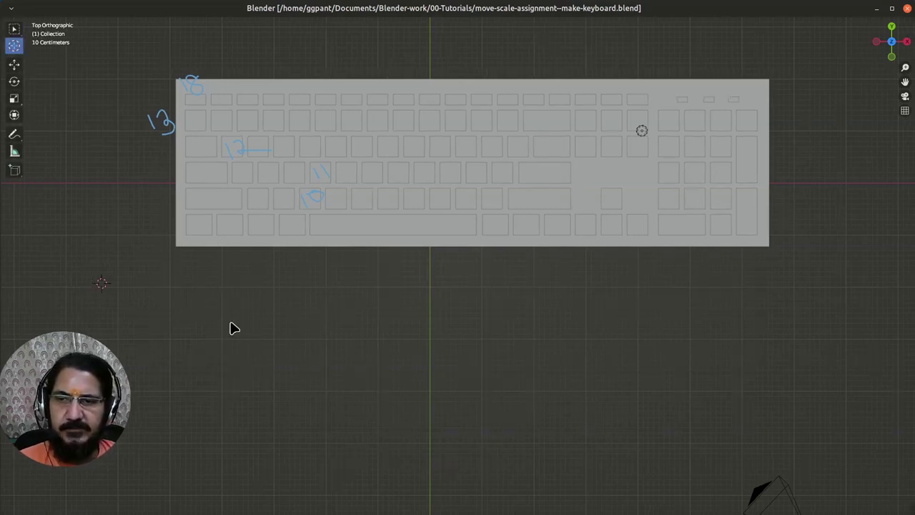
pyautogui.scroll(2, 178, 307)
pyautogui.scroll(-1, 178, 311)
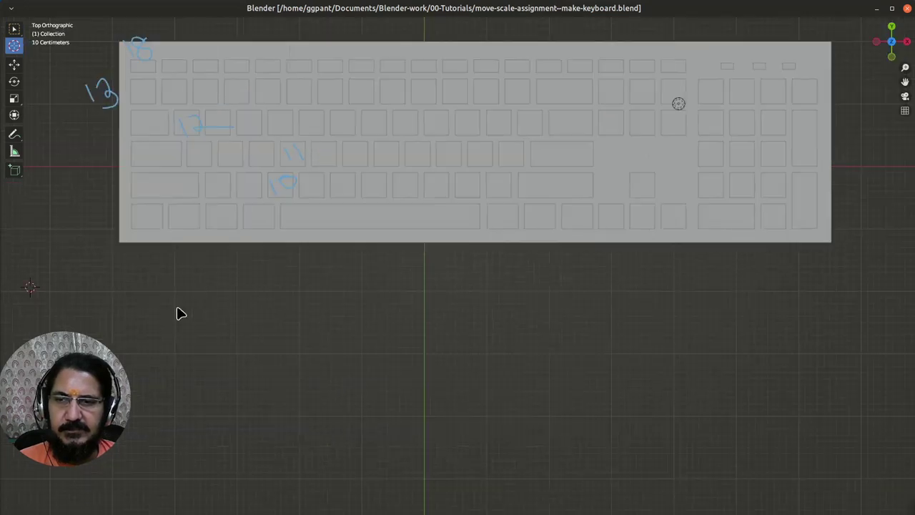
pyautogui.scroll(-1, 265, 334)
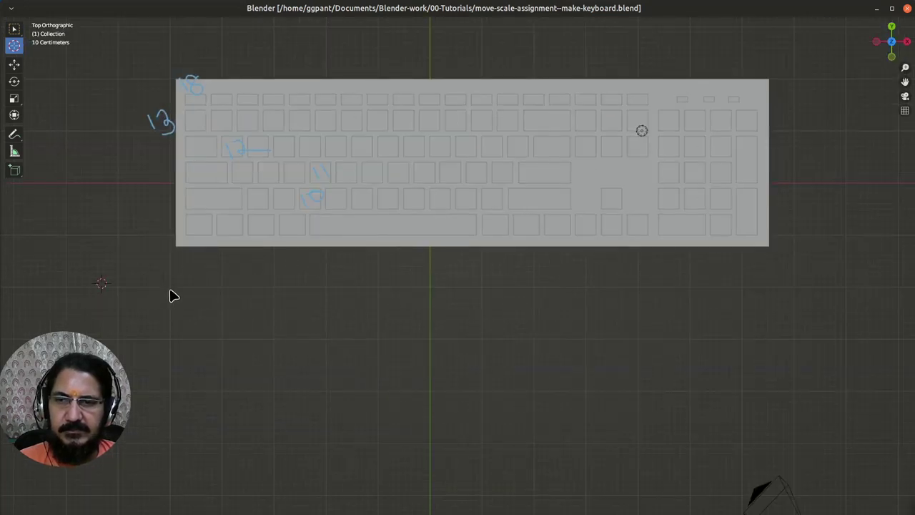
pyautogui.click(118, 286)
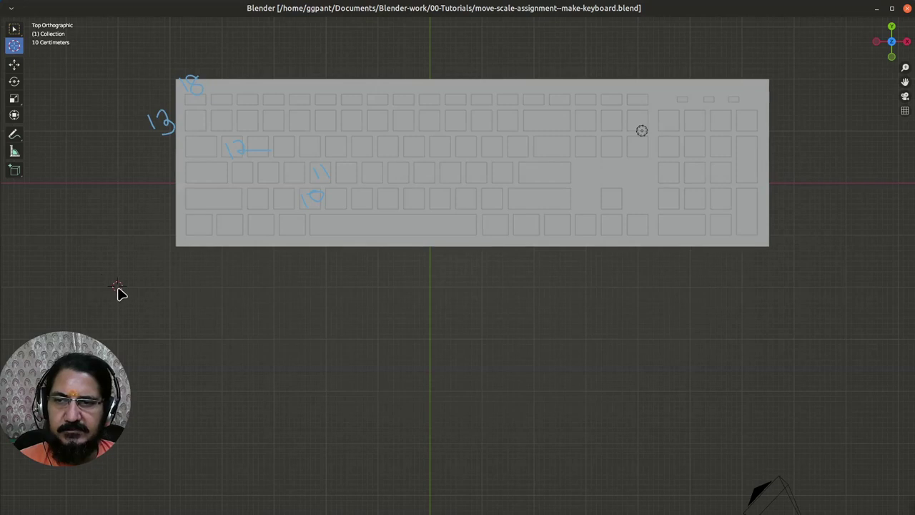
# Step: Snap the 3D cursor to the nearest grid point
pyautogui.scroll(1, 114, 308)
pyautogui.keyDown('shift'); pyautogui.moveTo(108, 321); pyautogui.dragTo(413, 279); pyautogui.keyUp('shift')
pyautogui.scroll(4, 333, 280)
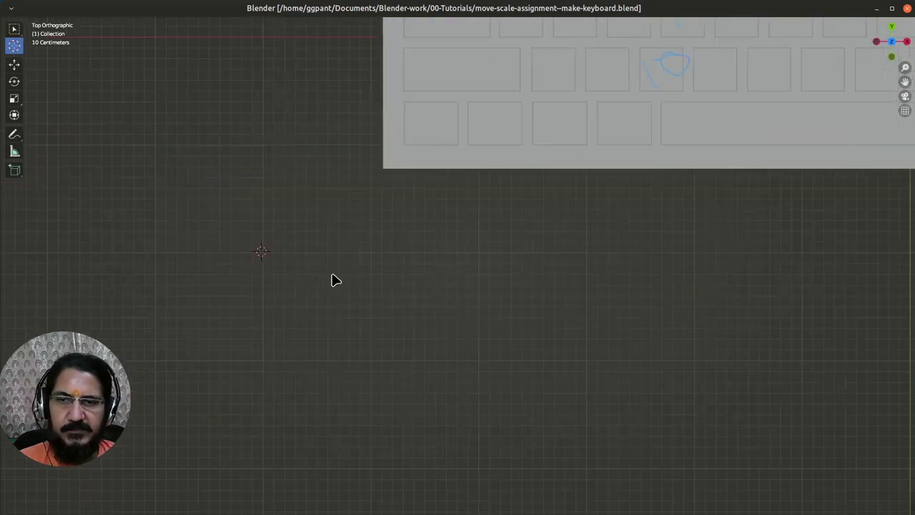
pyautogui.scroll(1, 236, 286)
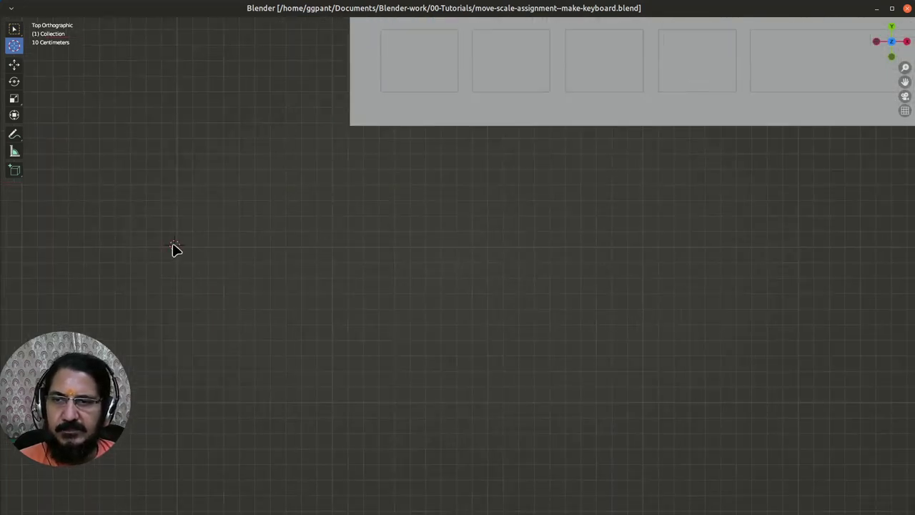
pyautogui.rightClick(178, 250)
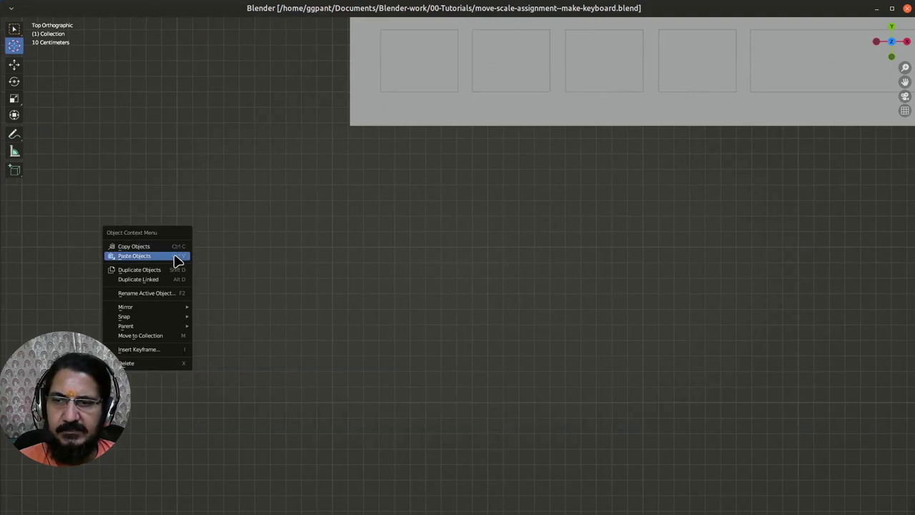
pyautogui.moveTo(176, 318)
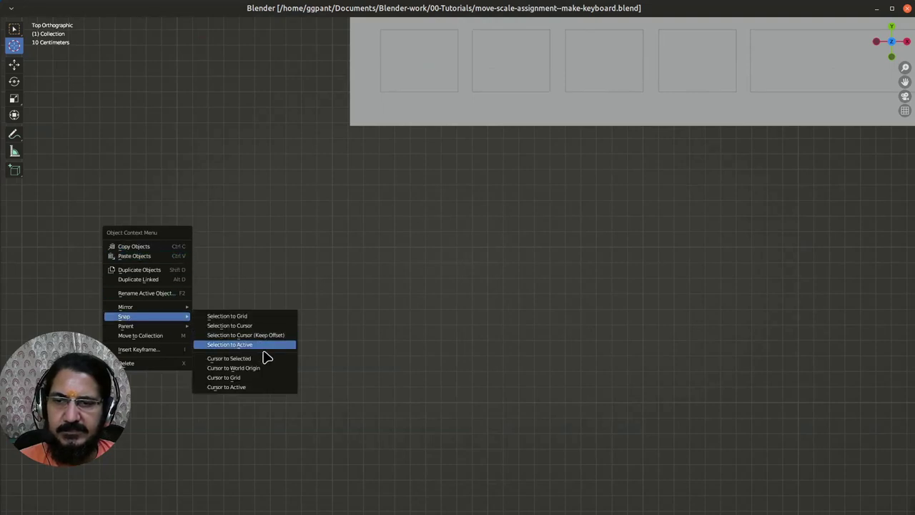
pyautogui.click(266, 378)
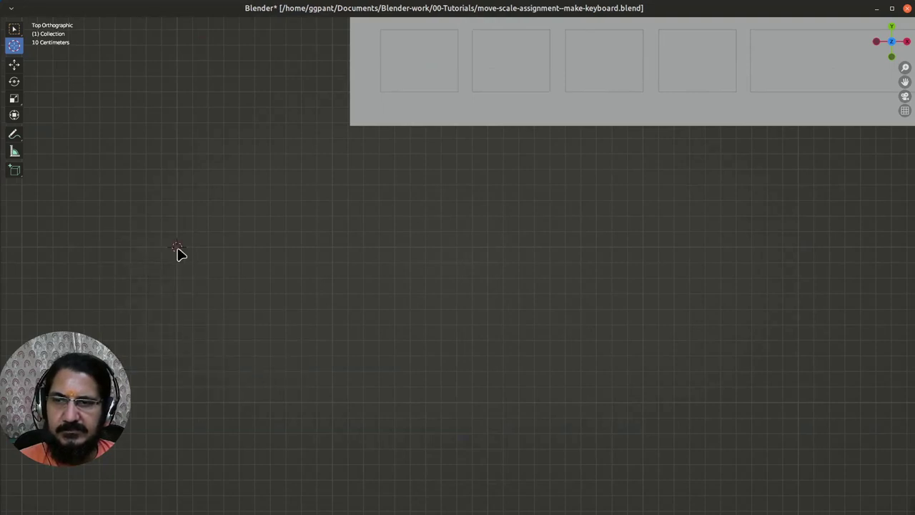
# Step: Add a cube at the 3D cursor and scale it uniformly by 0.3
pyautogui.scroll(-3, 215, 291)
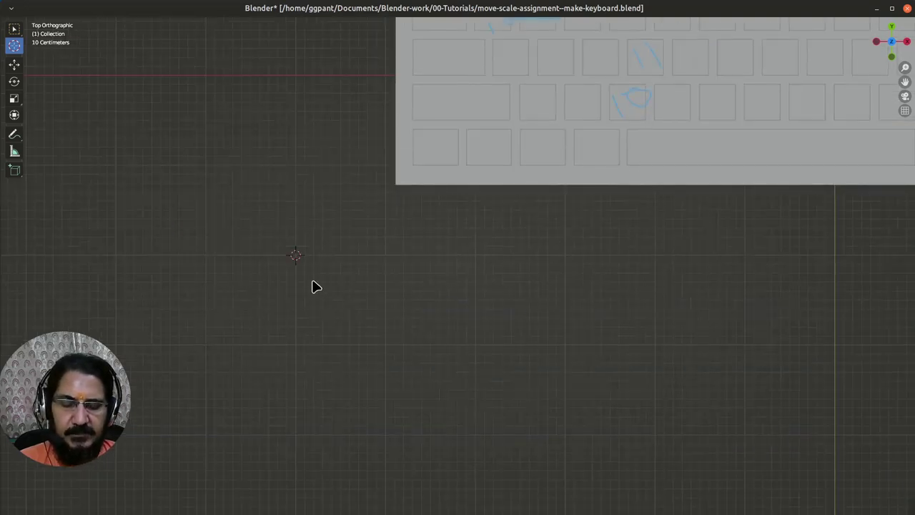
pyautogui.hotkey('shift', 'a')
pyautogui.moveTo(315, 286)
pyautogui.click(354, 290)
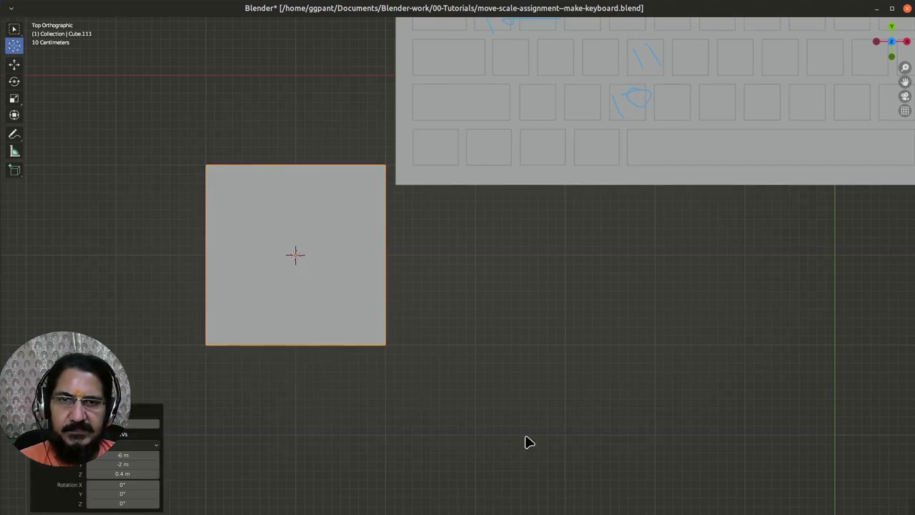
pyautogui.press('s')
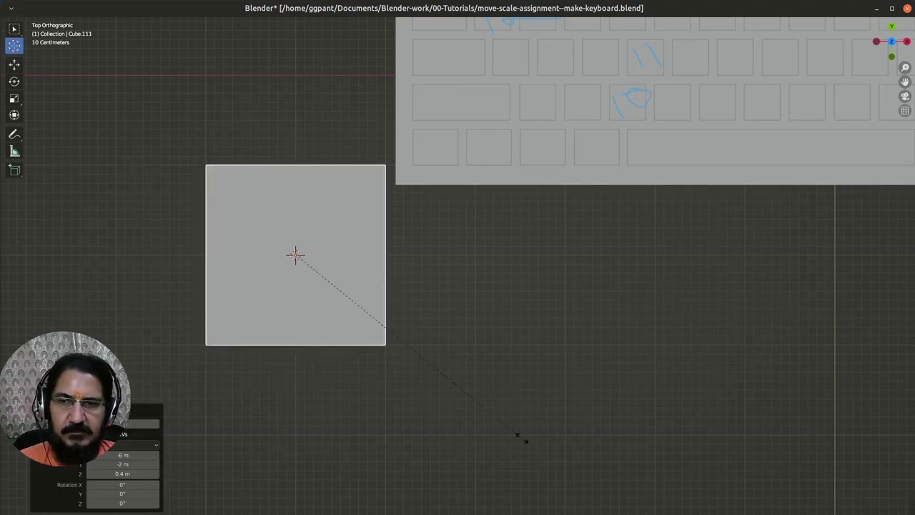
pyautogui.click(361, 328)
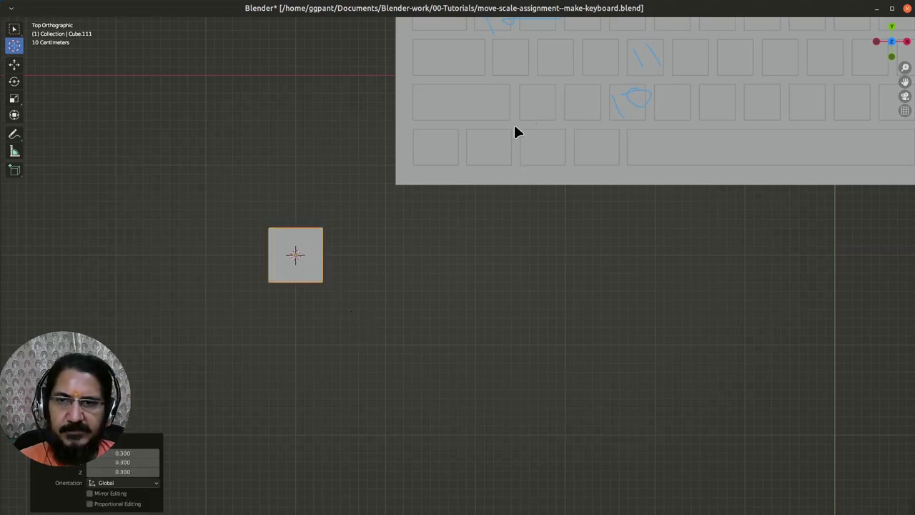
# Step: Scale the cube by a further 0.7 and compare its size with the keyboard's small keys
pyautogui.press('s')
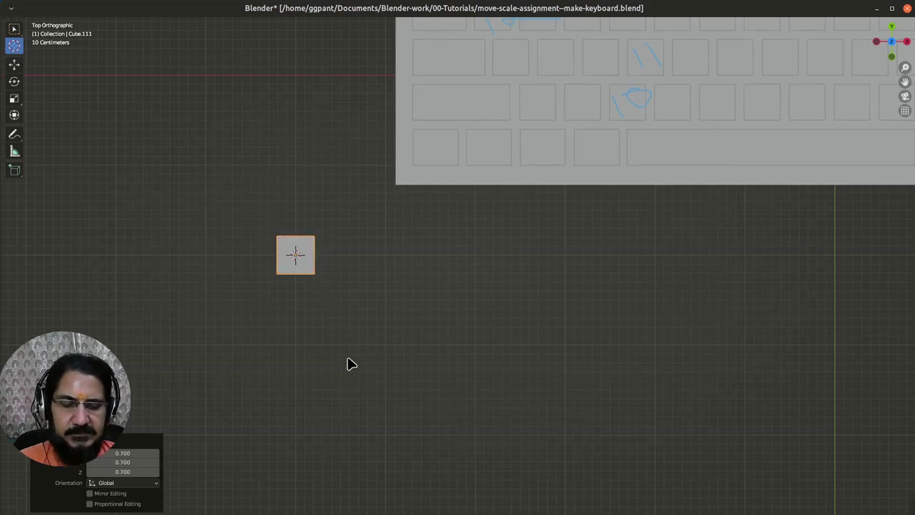
pyautogui.click(348, 363)
pyautogui.press('g')
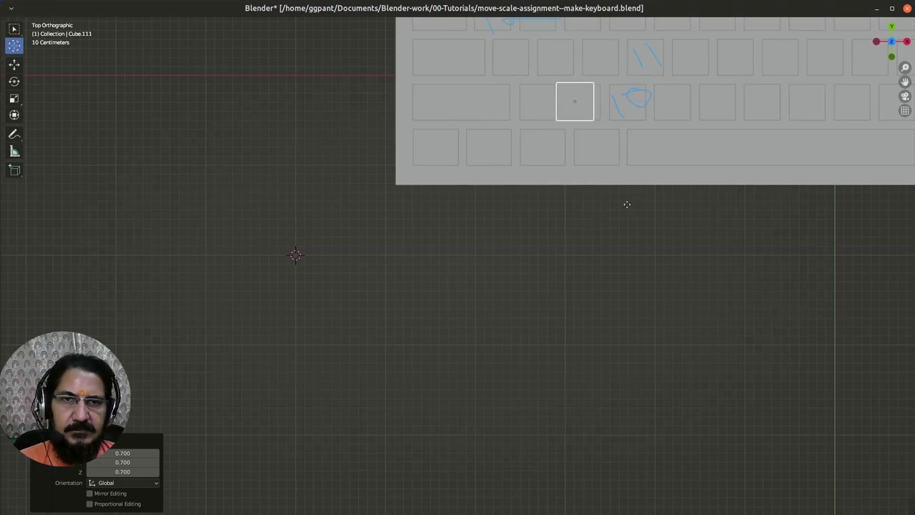
pyautogui.press('Escape')
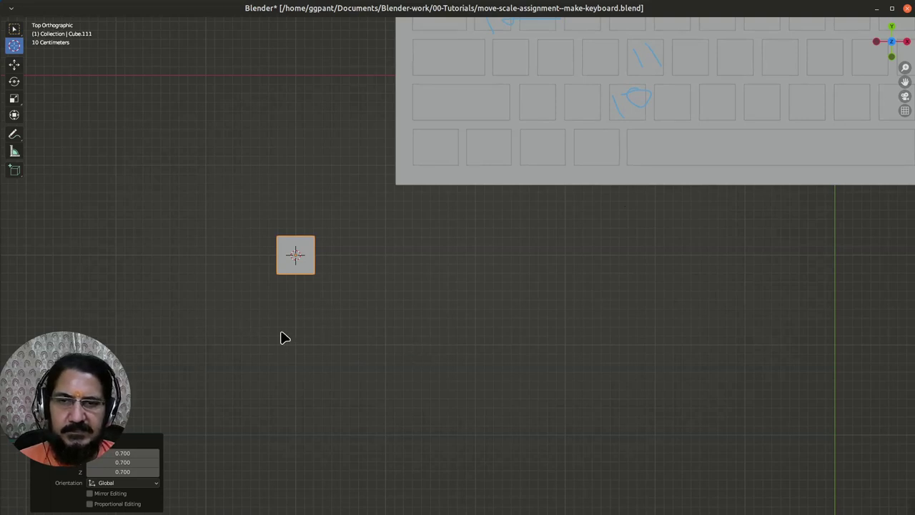
# Step: Move the 3D cursor away to the empty area up and left of the cube, and activate the Select Box tool
pyautogui.keyDown('shift'); pyautogui.moveTo(652, 320); pyautogui.dragTo(572, 333, button='middle'); pyautogui.keyUp('shift')
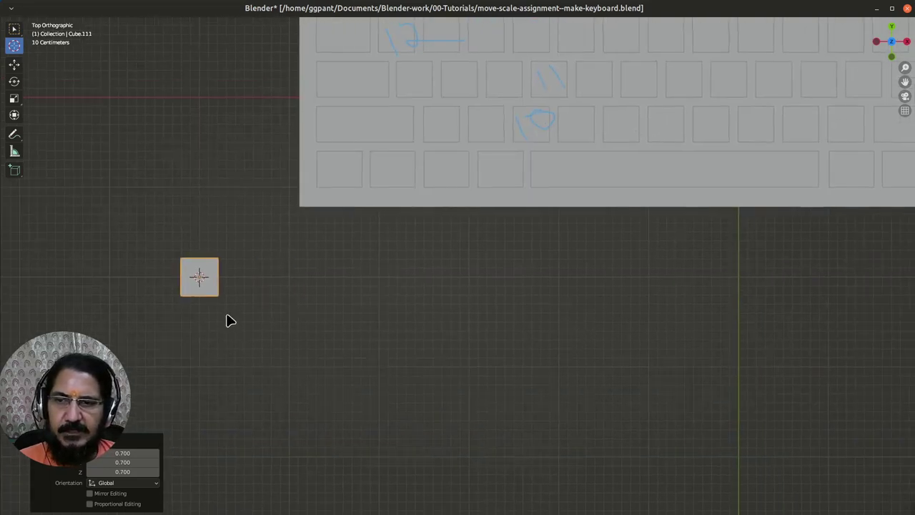
pyautogui.scroll(-2, 271, 323)
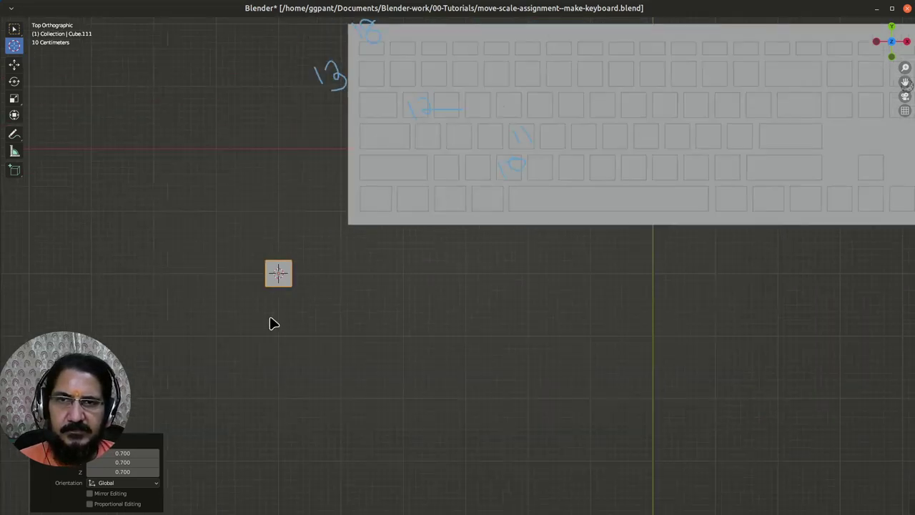
pyautogui.click(284, 276)
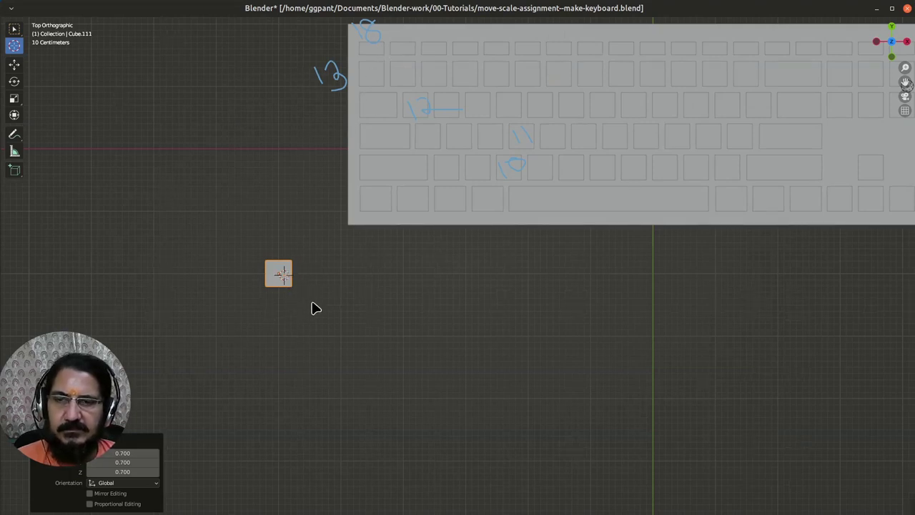
pyautogui.keyDown('shift'); pyautogui.rightClick(106, 199); pyautogui.keyUp('shift')
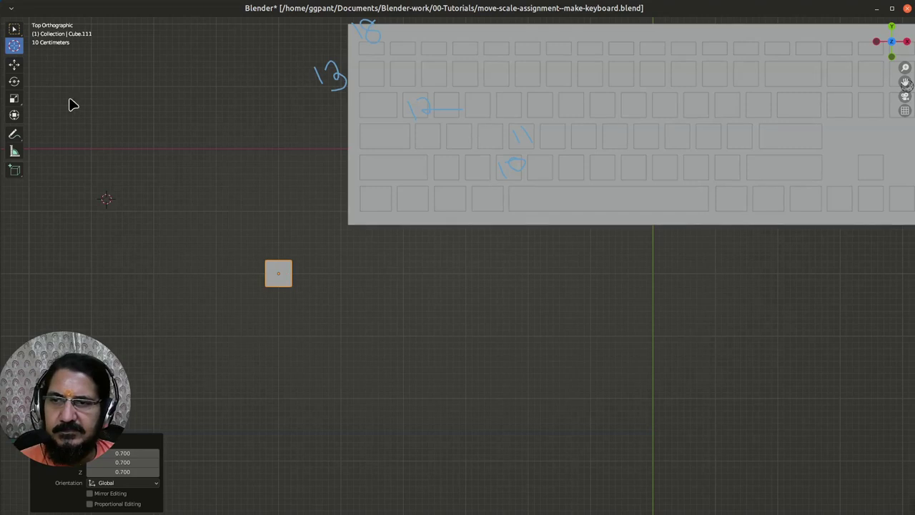
pyautogui.click(14, 30)
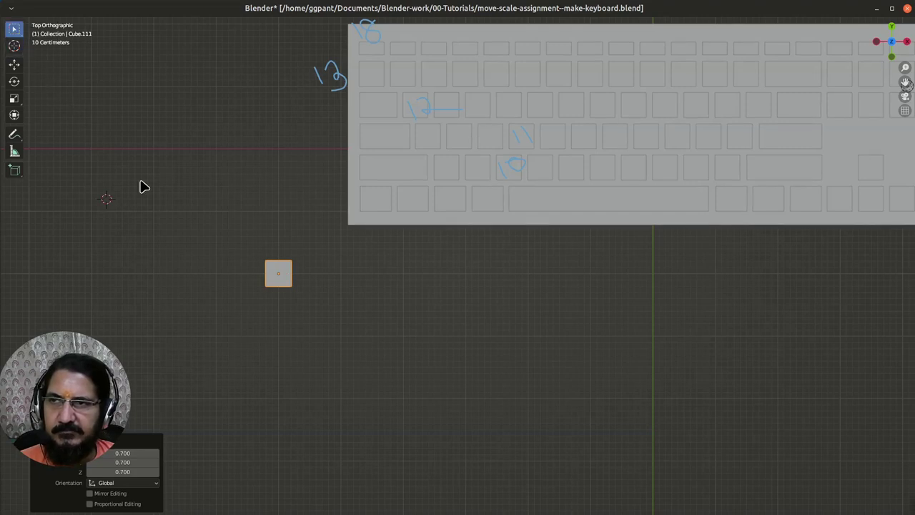
# Step: Paste a copy of the small cube and move it 0.5 m along the Y axis
pyautogui.click(281, 278)
pyautogui.hotkey('ctrl', 'v')
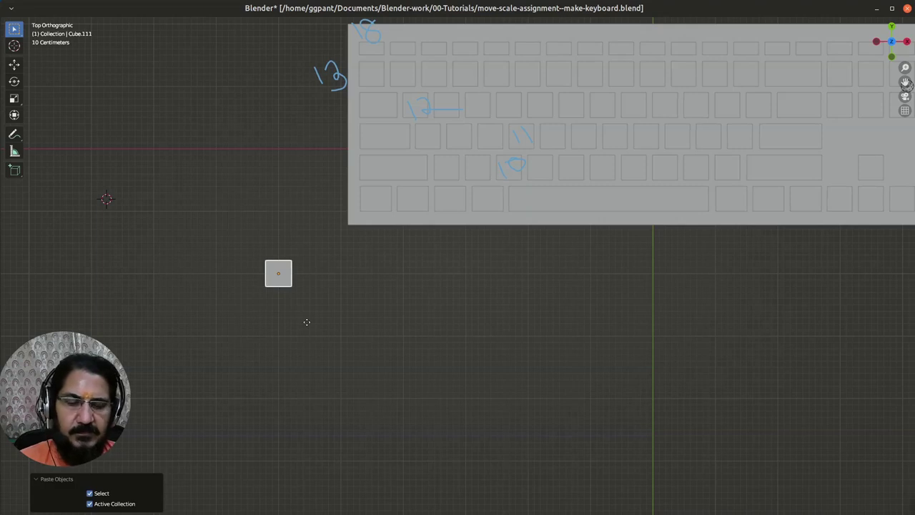
pyautogui.press('g')
pyautogui.press('y')
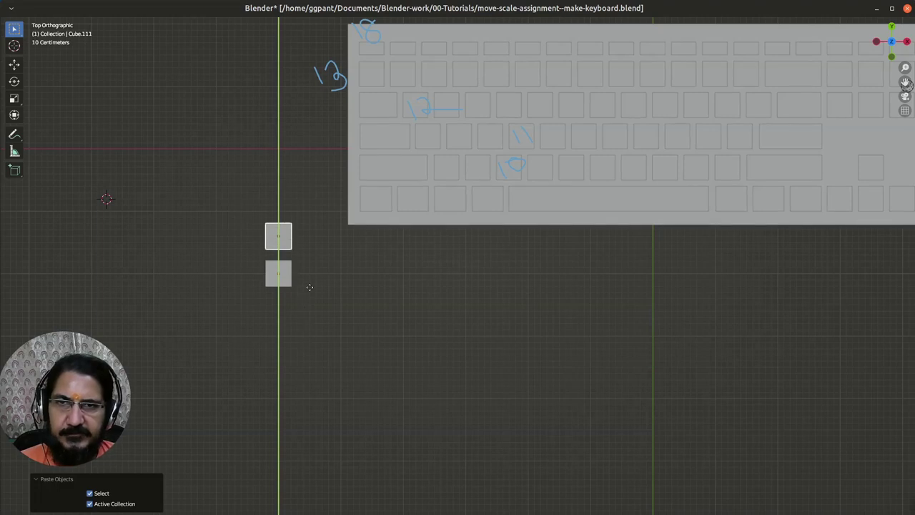
pyautogui.click(310, 287)
pyautogui.scroll(2, 270, 249)
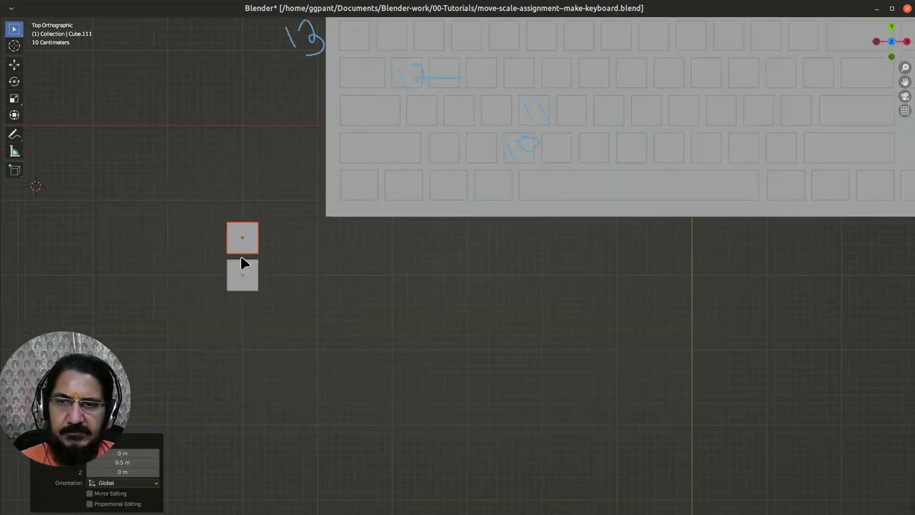
# Step: Select both key cubes and move them 1.5 m along X and -0.3 m along Y, beneath the keyboard's first column
pyautogui.scroll(2, 209, 289)
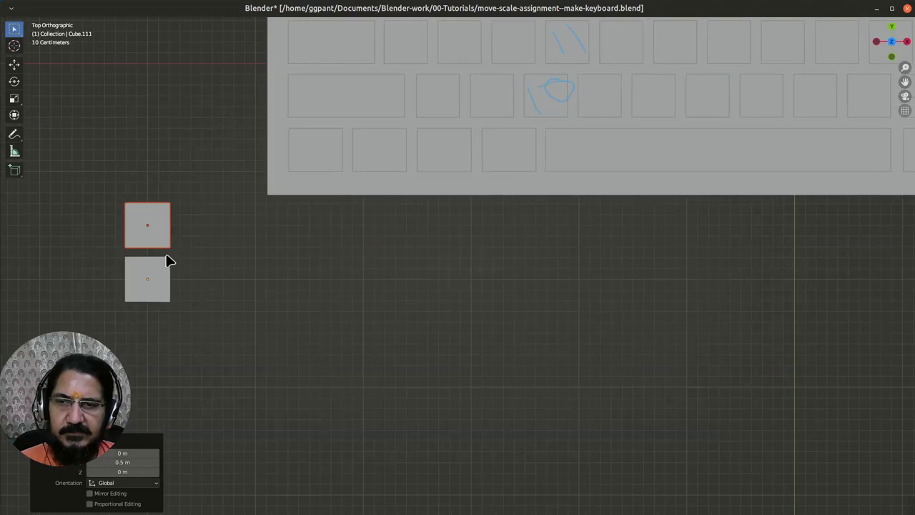
pyautogui.scroll(-2, 115, 234)
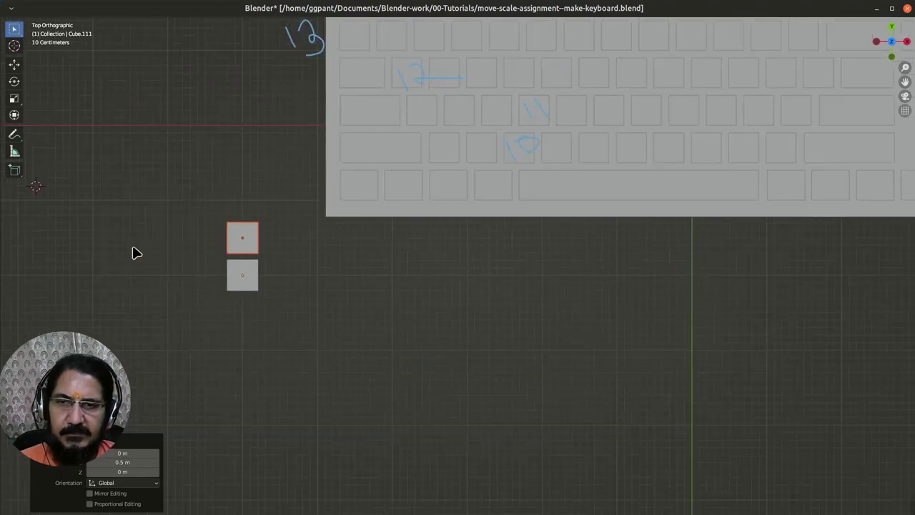
pyautogui.moveTo(147, 234); pyautogui.dragTo(289, 309)
pyautogui.press('g')
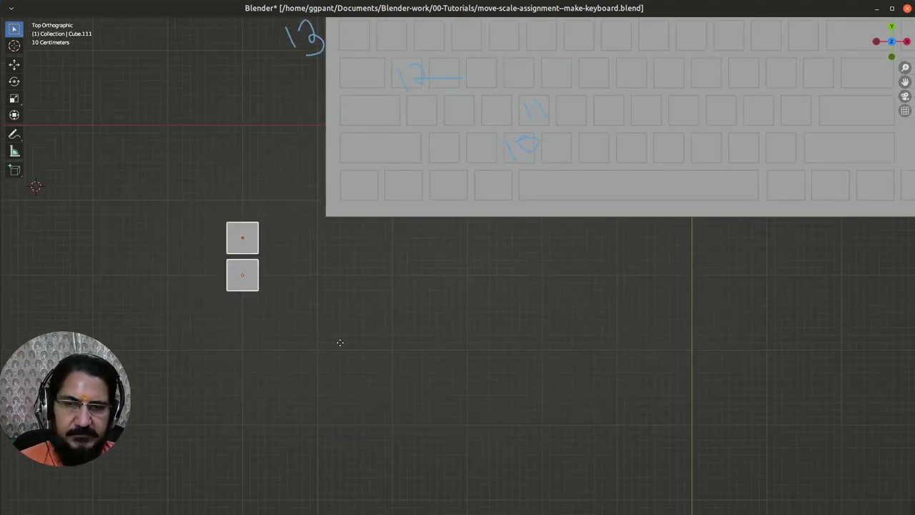
pyautogui.click(437, 357)
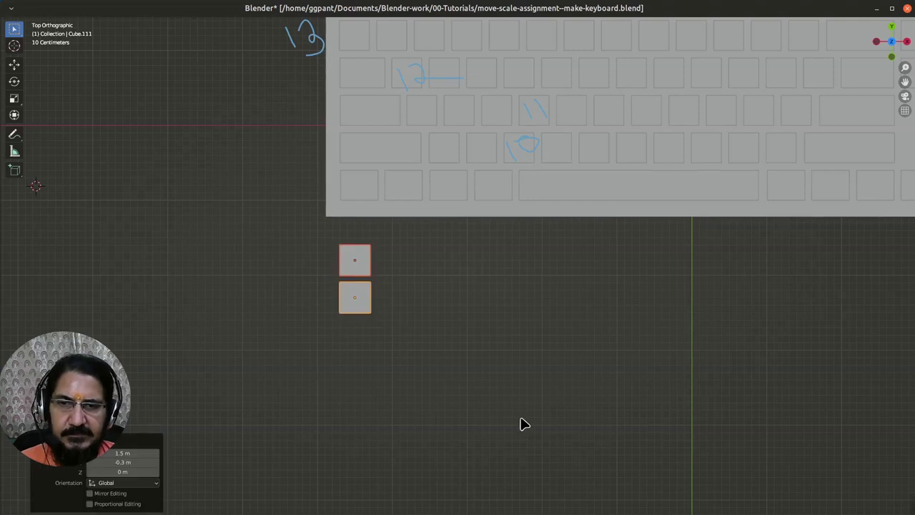
# Step: Scale the upper cube by 0.5 along the Y axis to make a half-height key
pyautogui.scroll(1, 465, 376)
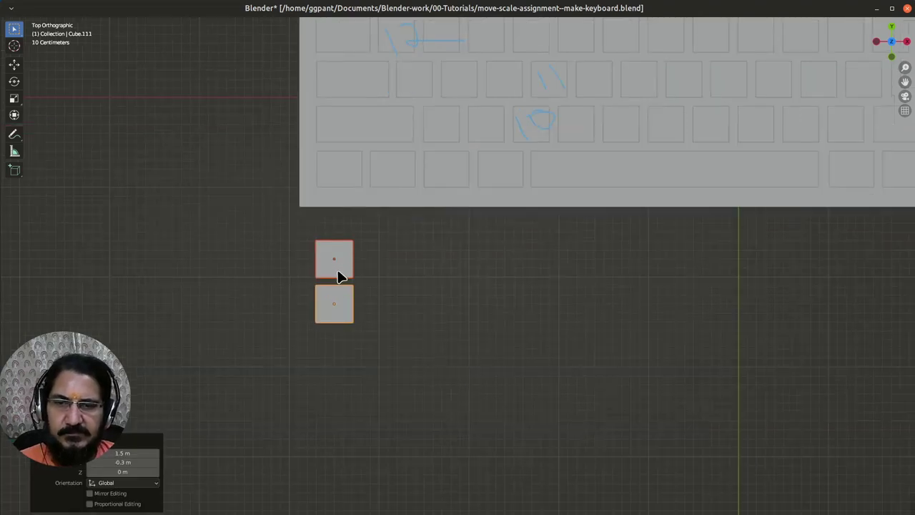
pyautogui.scroll(-2, 414, 272)
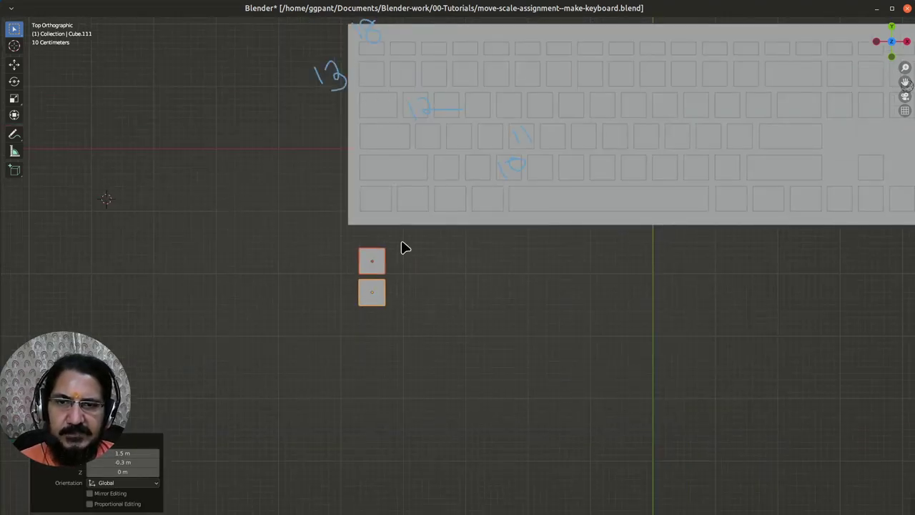
pyautogui.click(381, 266)
pyautogui.press('s')
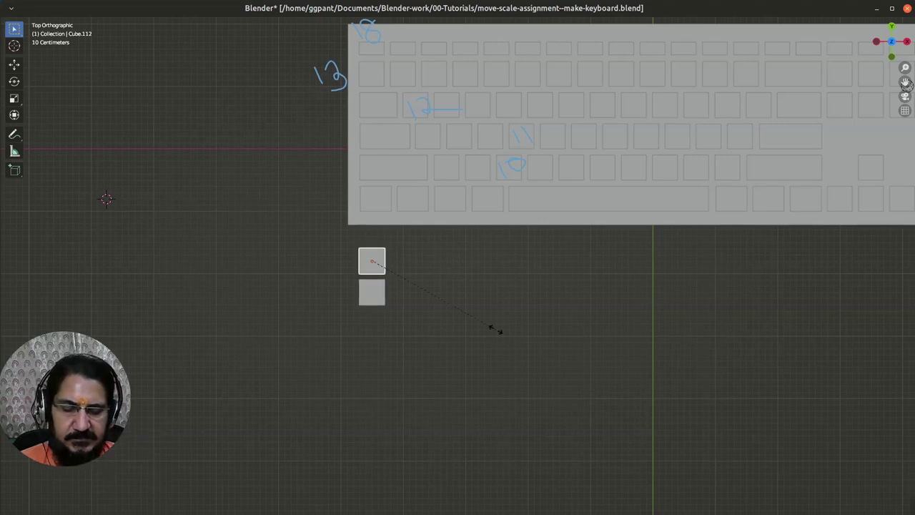
pyautogui.press('y')
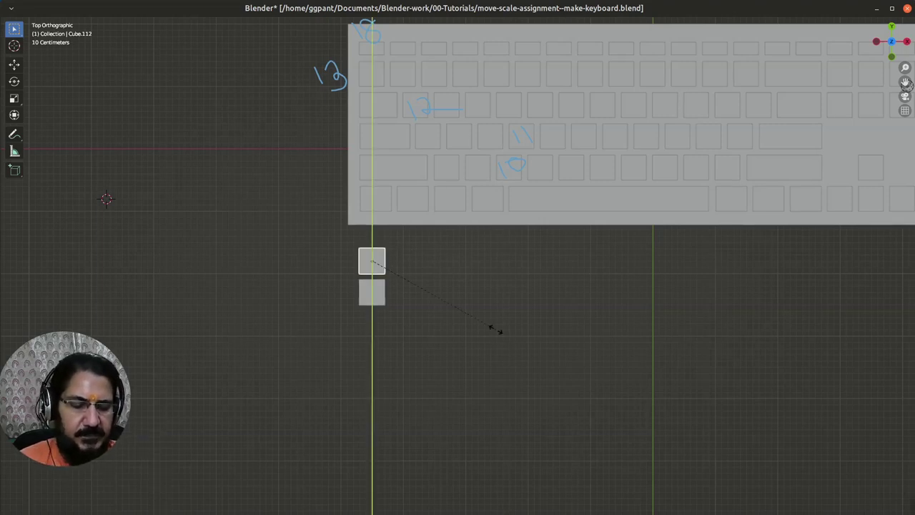
pyautogui.write('.5')
pyautogui.press('Return')
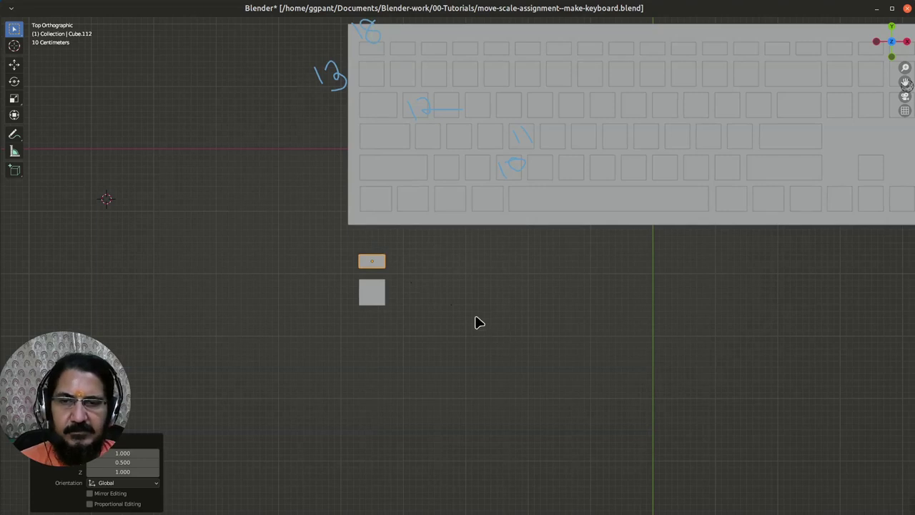
# Step: Copy and paste the half-height key and square key together, moving the copies 0.5 m along the X axis
pyautogui.scroll(2, 501, 338)
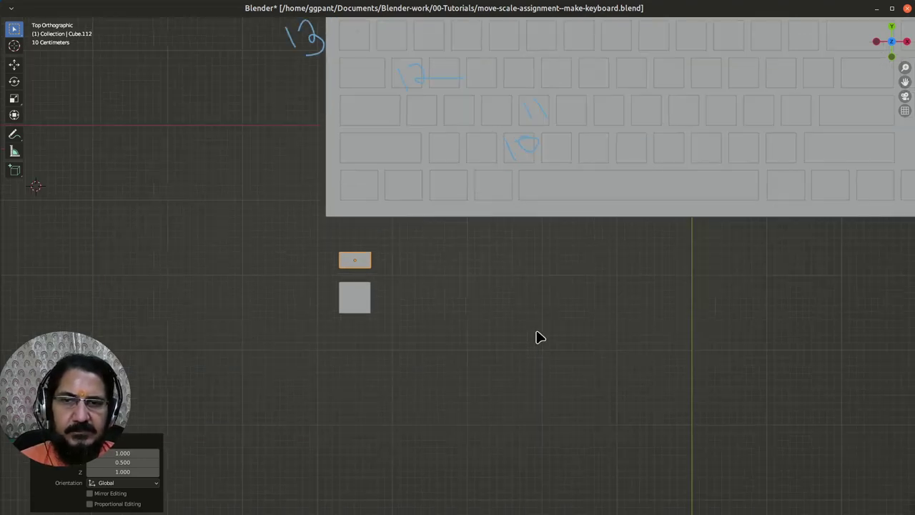
pyautogui.keyDown('shift'); pyautogui.moveTo(613, 315); pyautogui.dragTo(551, 312, button='middle'); pyautogui.keyUp('shift')
pyautogui.scroll(-3, 411, 331)
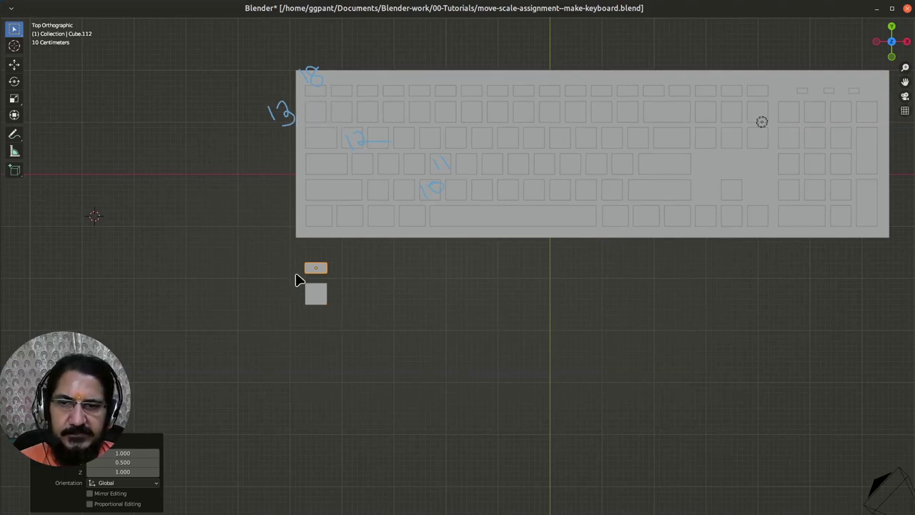
pyautogui.keyDown('shift'); pyautogui.click(318, 294); pyautogui.keyUp('shift')
pyautogui.hotkey('ctrl', 'v')
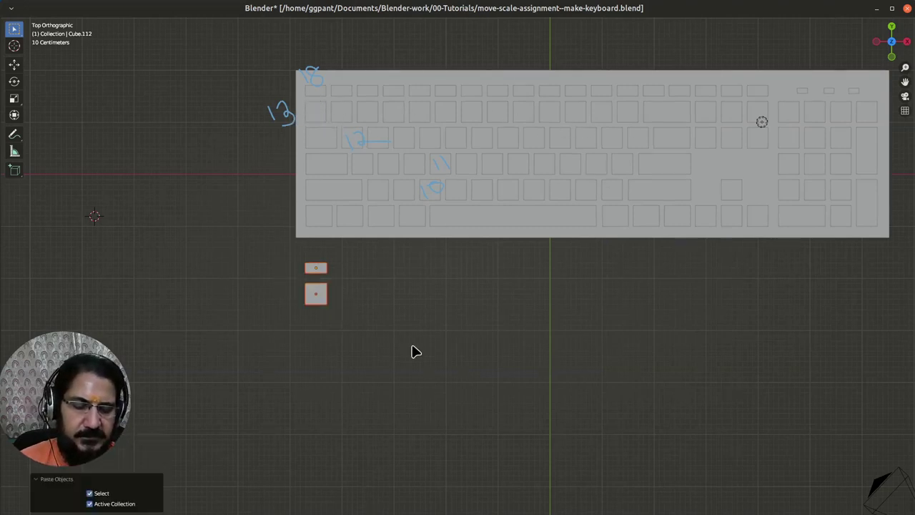
pyautogui.press('g')
pyautogui.press('x')
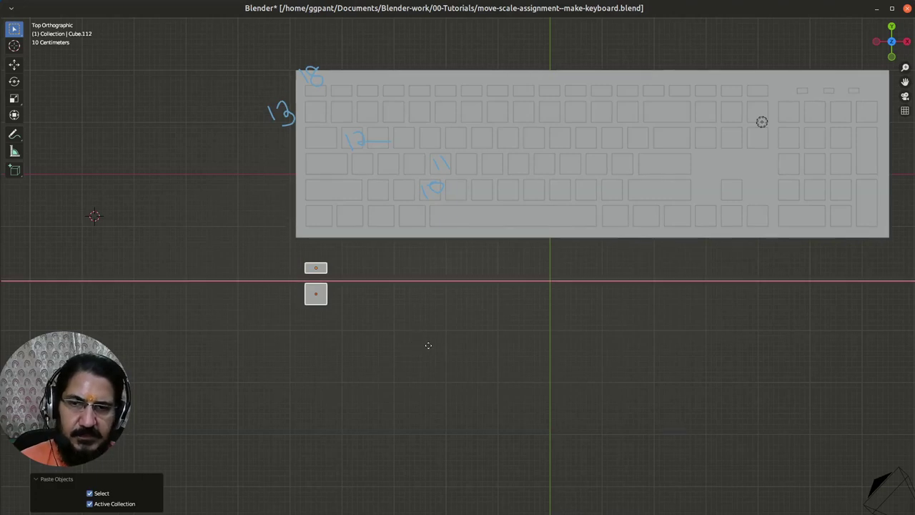
pyautogui.click(439, 347)
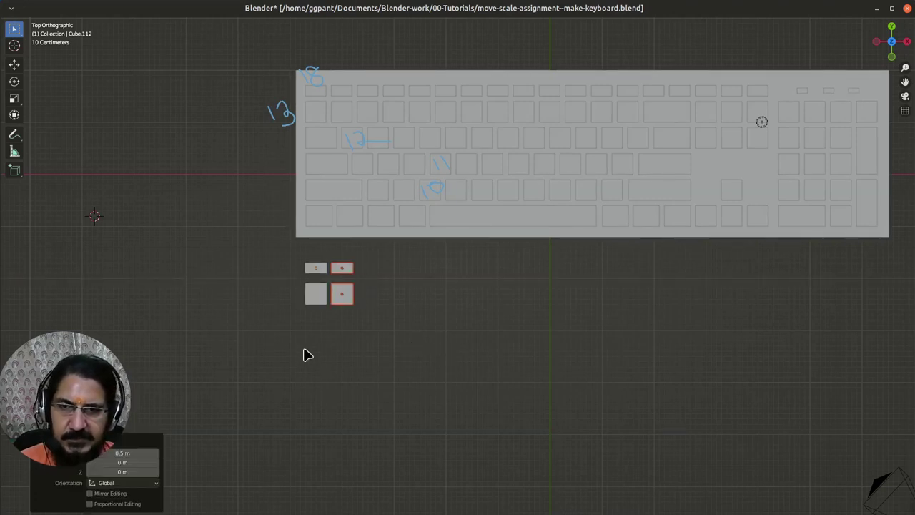
# Step: Copy and paste both two-key columns and move the copies 1 m along the X axis
pyautogui.scroll(4, 301, 365)
pyautogui.keyDown('shift'); pyautogui.moveTo(276, 370); pyautogui.dragTo(462, 310, button='middle'); pyautogui.keyUp('shift')
pyautogui.scroll(2, 422, 330)
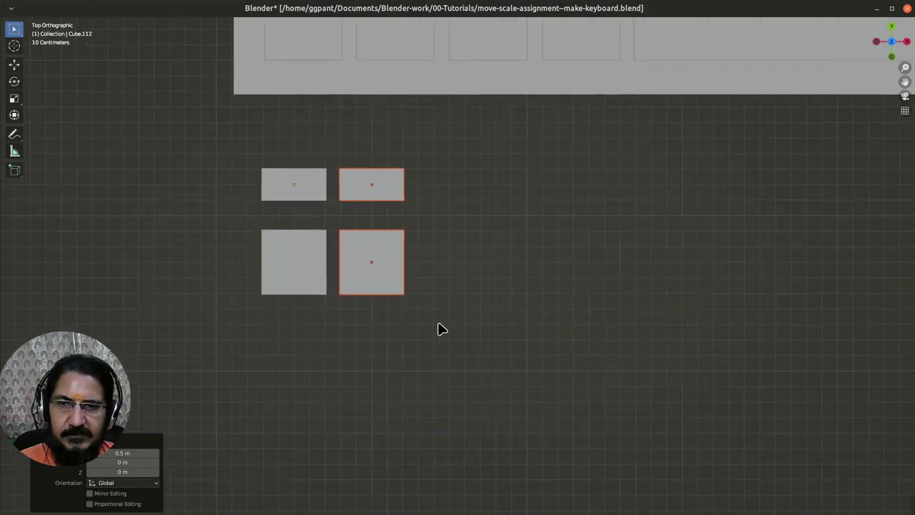
pyautogui.moveTo(230, 170); pyautogui.dragTo(419, 270)
pyautogui.hotkey('ctrl', 'c')
pyautogui.hotkey('ctrl', 'v')
pyautogui.press('g')
pyautogui.press('x')
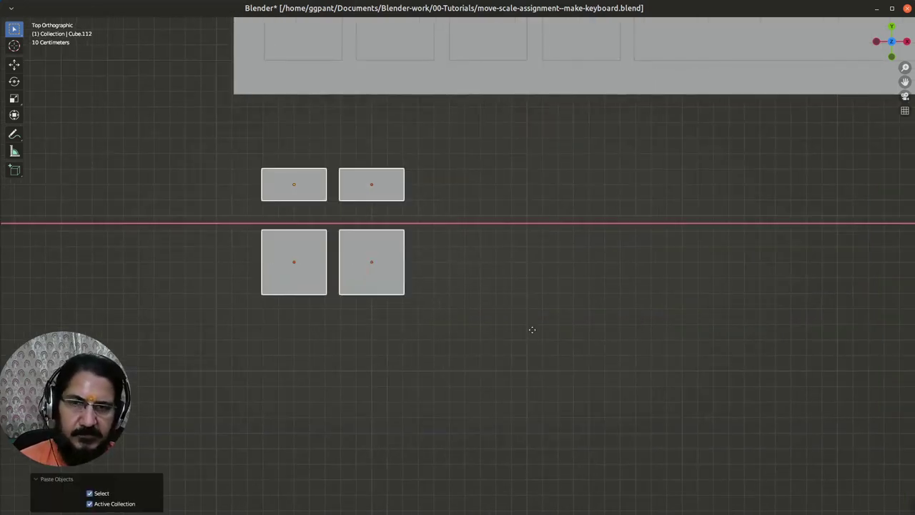
pyautogui.press('1')
pyautogui.press('Return')
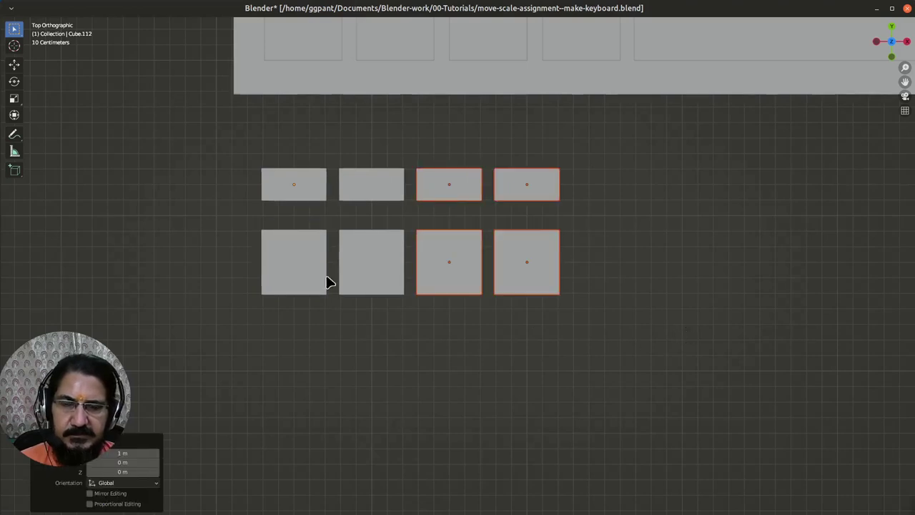
# Step: Copy and paste all four key columns and move the copies 2 m along the X axis
pyautogui.moveTo(225, 184); pyautogui.dragTo(582, 281)
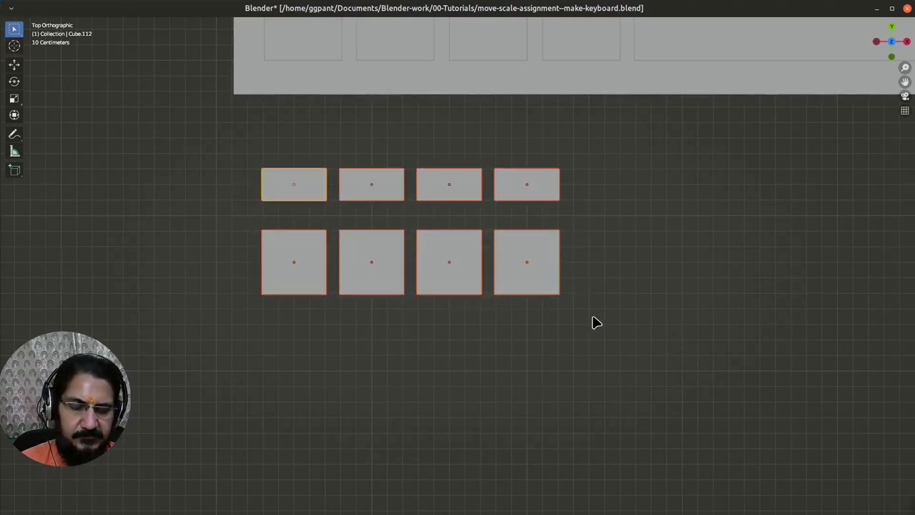
pyautogui.hotkey('ctrl', 'c')
pyautogui.hotkey('ctrl', 'v')
pyautogui.press('g')
pyautogui.press('x')
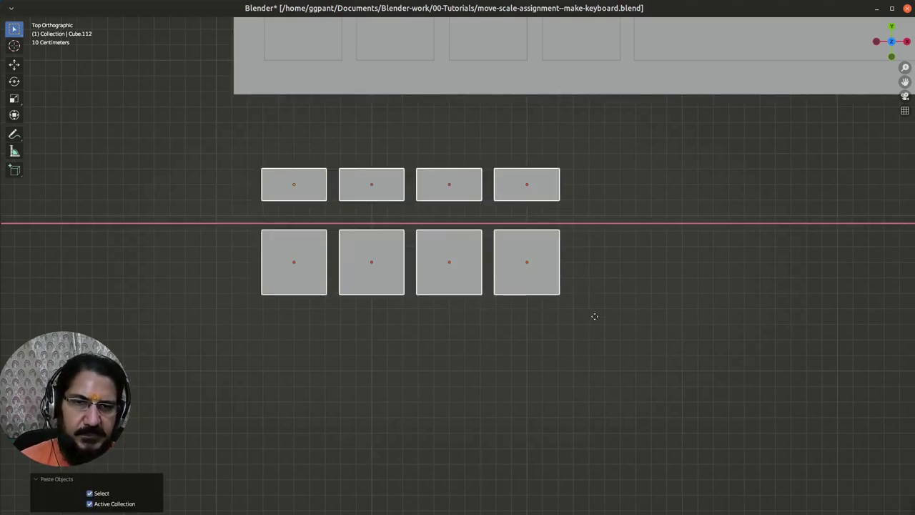
pyautogui.press('2')
pyautogui.press('Return')
# Step: Copy and paste the last five key columns and move the copies 2.5 m along X to extend both rows
pyautogui.scroll(-4, 833, 350)
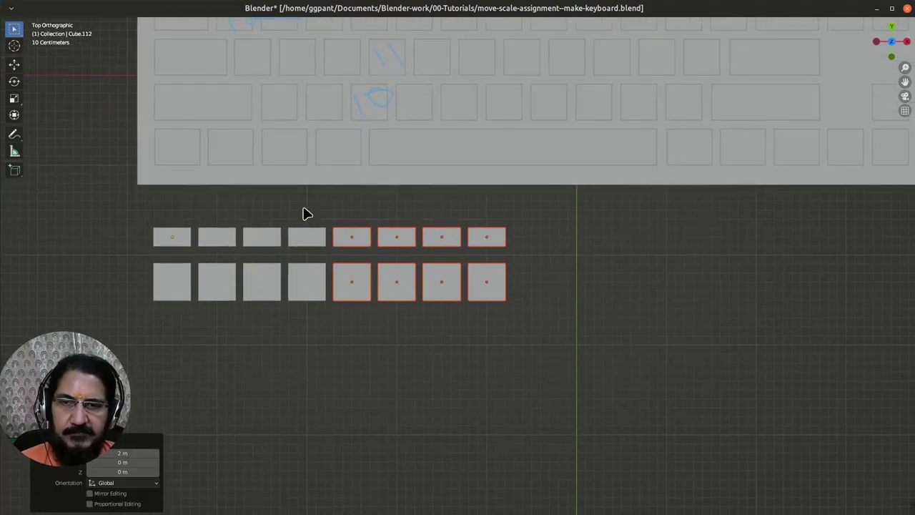
pyautogui.moveTo(303, 207); pyautogui.dragTo(529, 326)
pyautogui.hotkey('ctrl', 'c')
pyautogui.hotkey('ctrl', 'v')
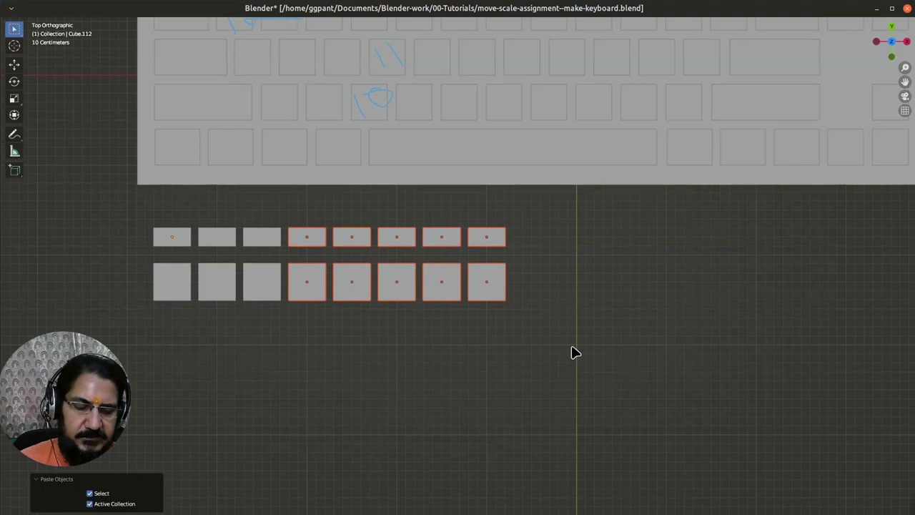
pyautogui.press('g')
pyautogui.press('x')
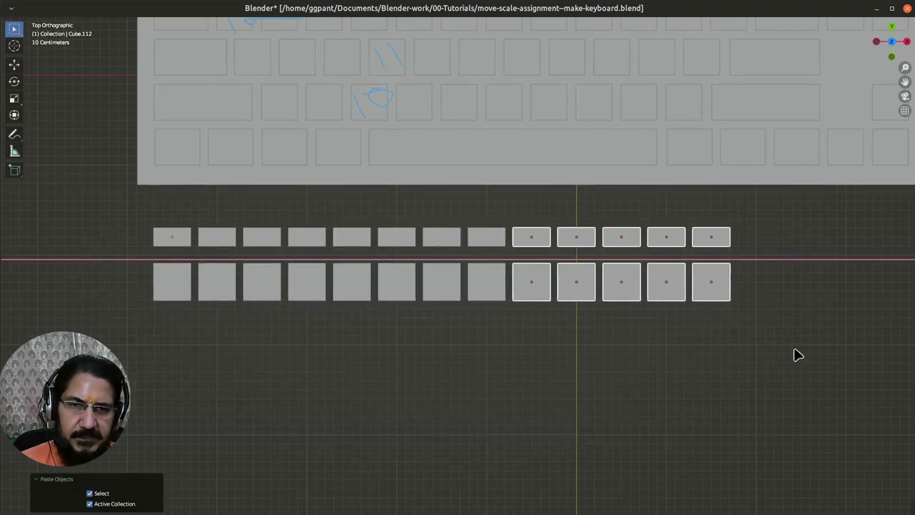
pyautogui.click(796, 353)
# Step: Copy and paste only the last five half-height keys, move the copies 2.5 m along X, and clear the selection
pyautogui.scroll(-2, 612, 366)
pyautogui.scroll(-1, 581, 406)
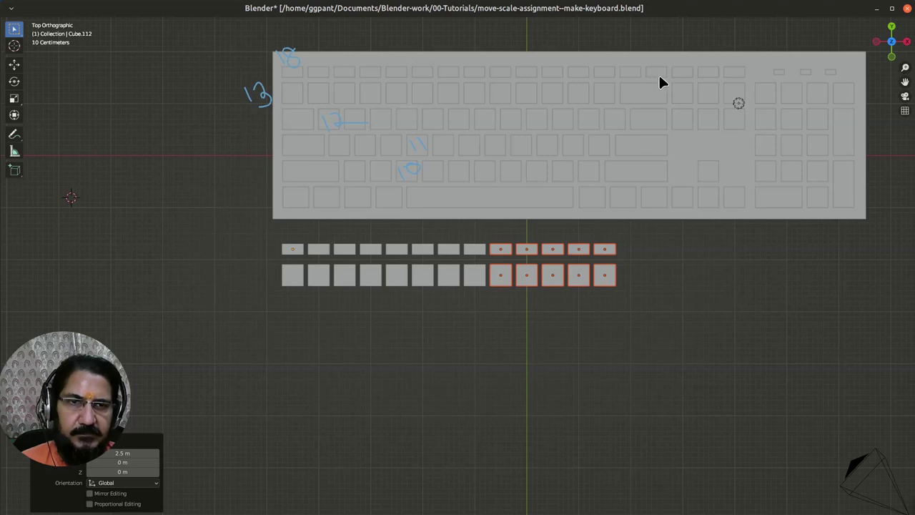
pyautogui.click(632, 260)
pyautogui.moveTo(495, 228); pyautogui.dragTo(630, 256)
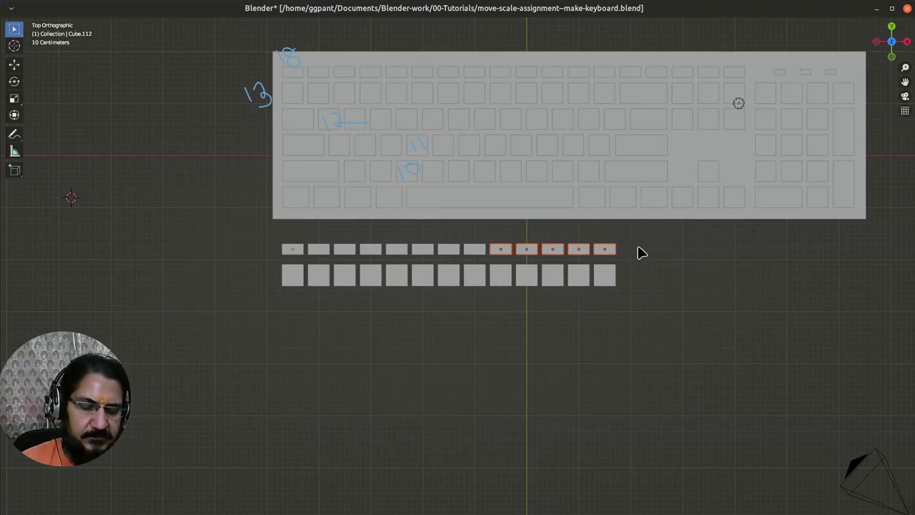
pyautogui.hotkey('ctrl', 'v')
pyautogui.press('g')
pyautogui.press('x')
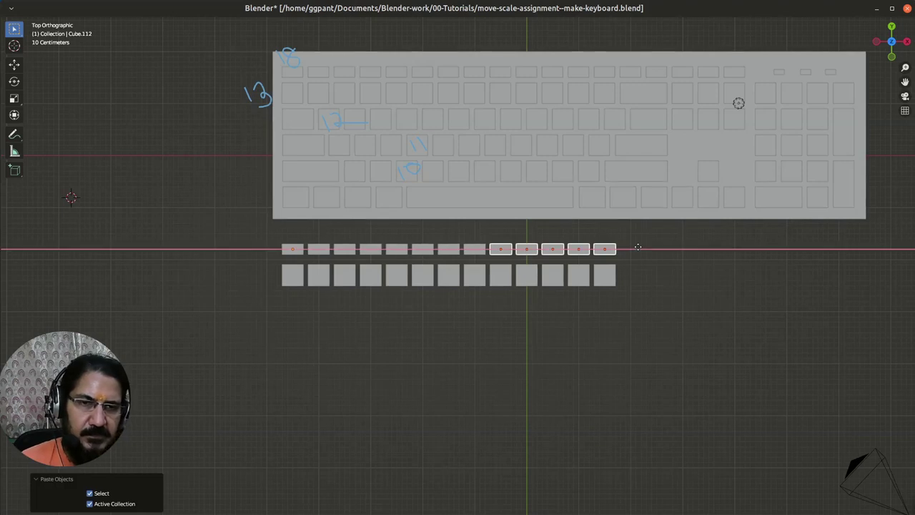
pyautogui.click(761, 261)
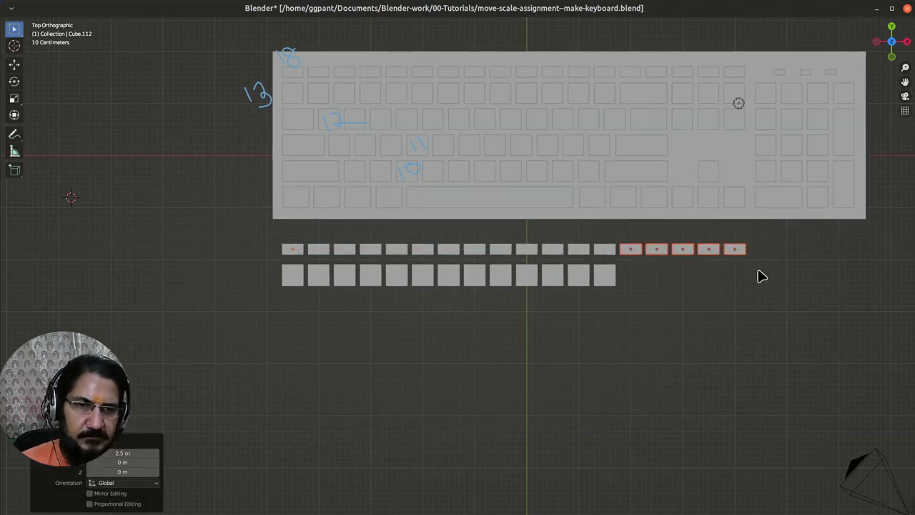
pyautogui.click(701, 318)
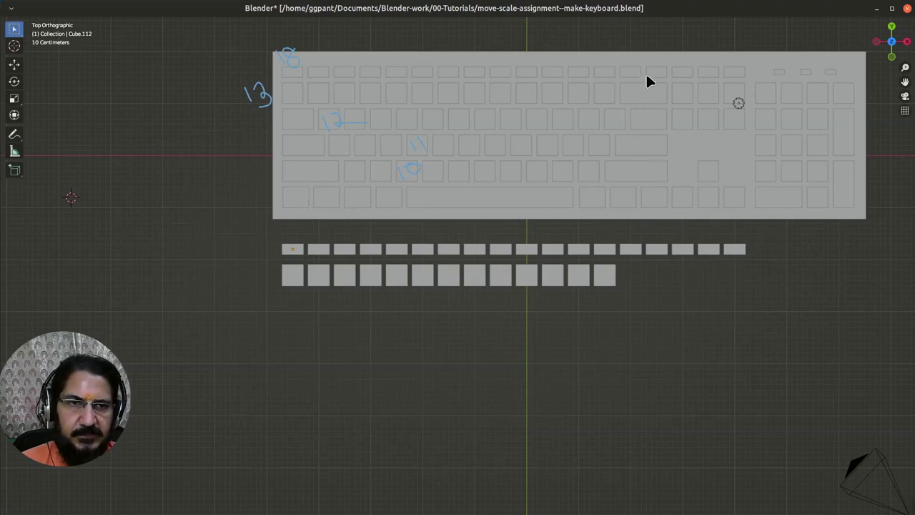
# Step: Copy and paste the first twelve square keys and move the copies -0.5 m along Y as a new row
pyautogui.moveTo(293, 298); pyautogui.dragTo(672, 275)
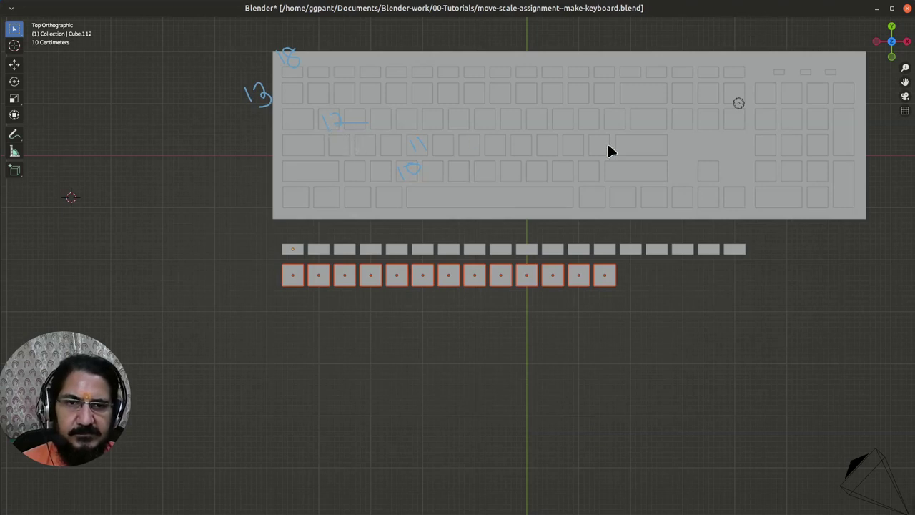
pyautogui.click(588, 314)
pyautogui.moveTo(263, 301); pyautogui.dragTo(587, 280)
pyautogui.hotkey('ctrl', 'c')
pyautogui.hotkey('ctrl', 'v')
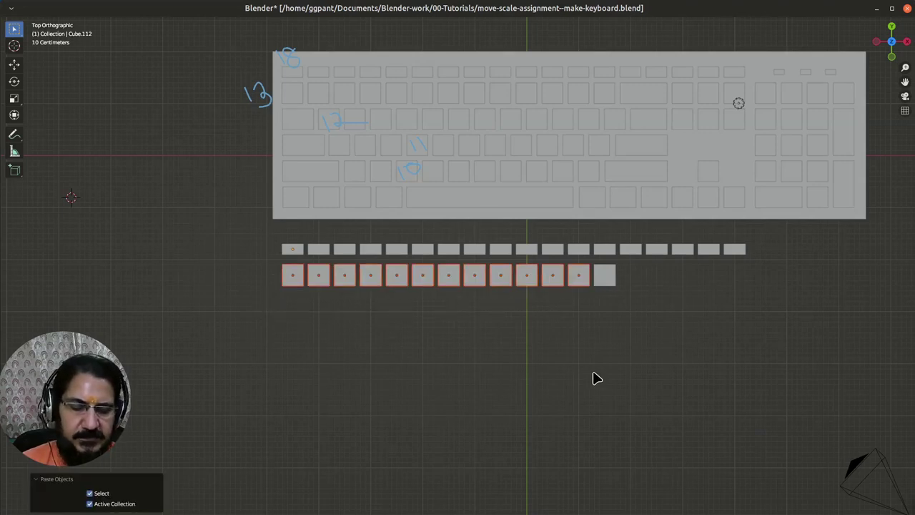
pyautogui.press('g')
pyautogui.press('x')
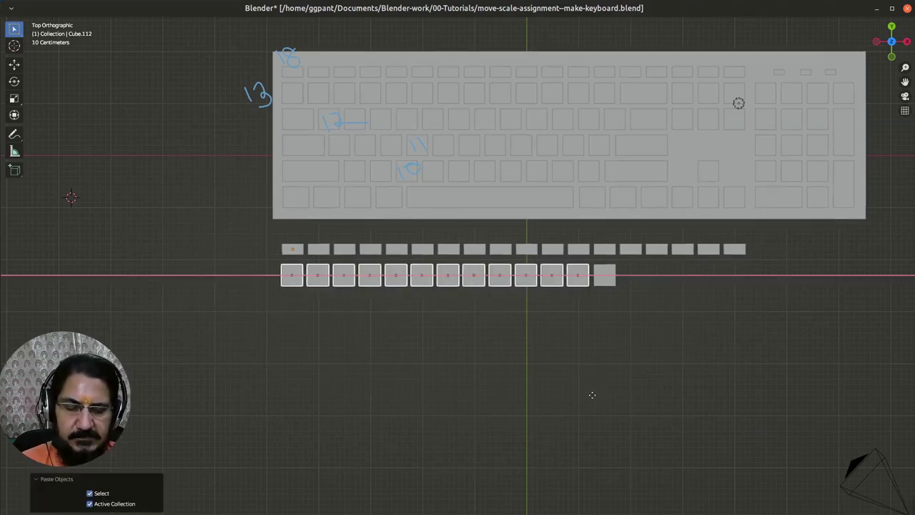
pyautogui.press('y')
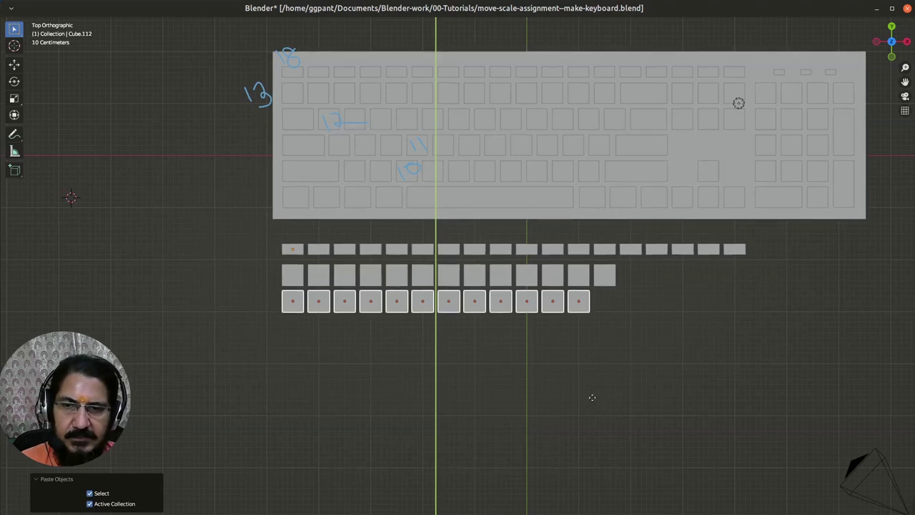
pyautogui.click(594, 401)
# Step: Move the new twelve-key row 0.2 m along the X axis
pyautogui.scroll(1, 514, 390)
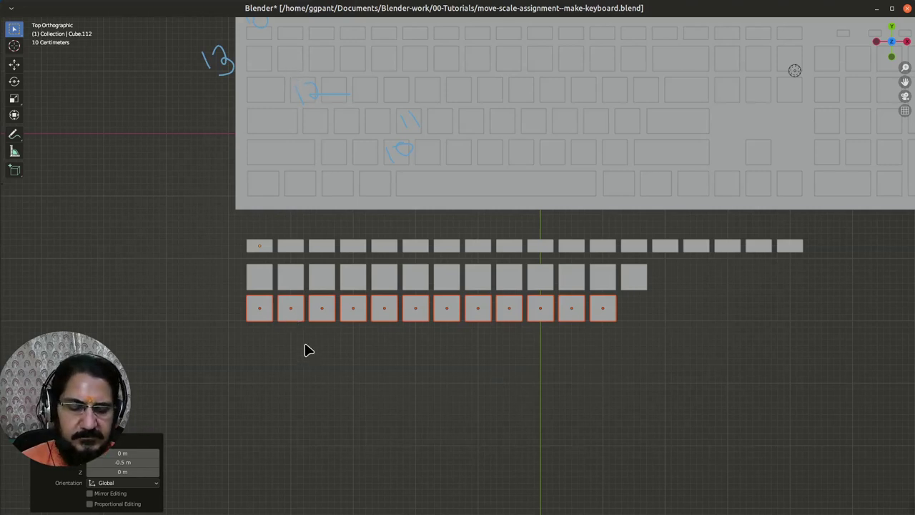
pyautogui.write('gx')
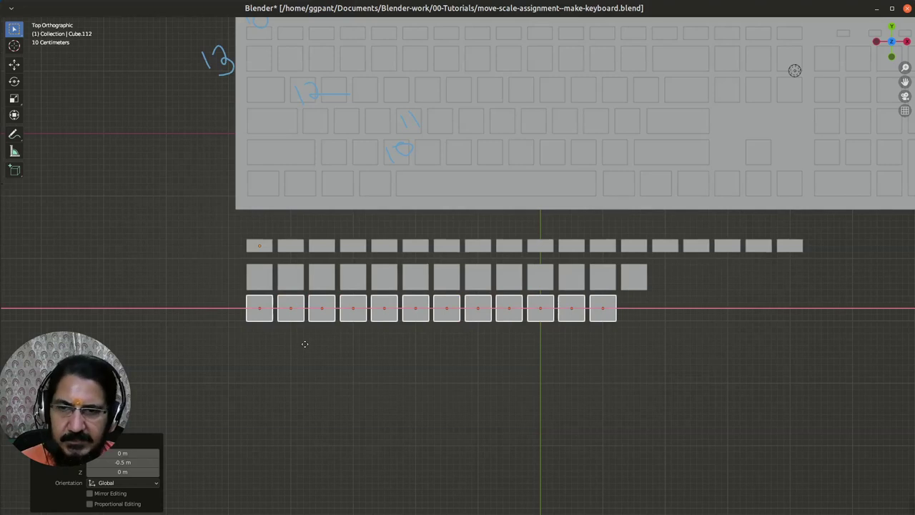
pyautogui.write('0.2')
pyautogui.press('Return')
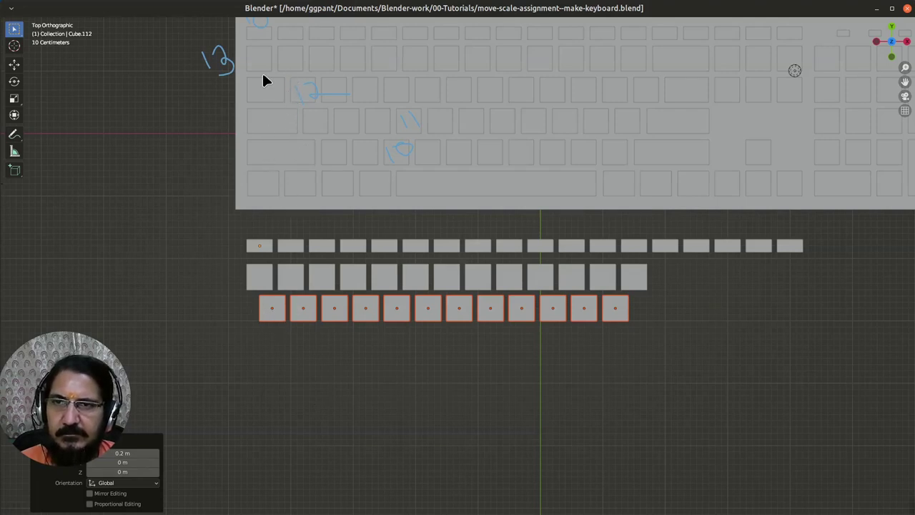
# Step: Move the selected twelve-key row another 0.5 m along the X axis
pyautogui.hotkey('shift', 'd')
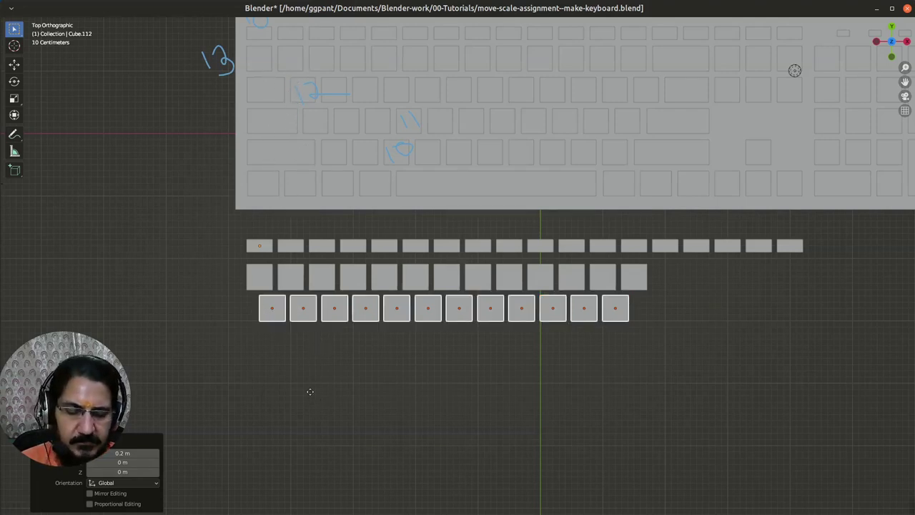
pyautogui.press('x')
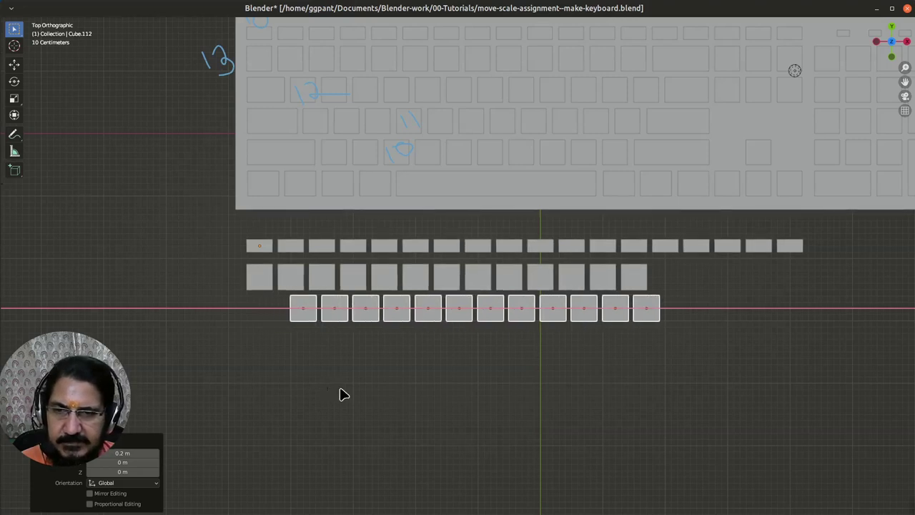
pyautogui.click(338, 400)
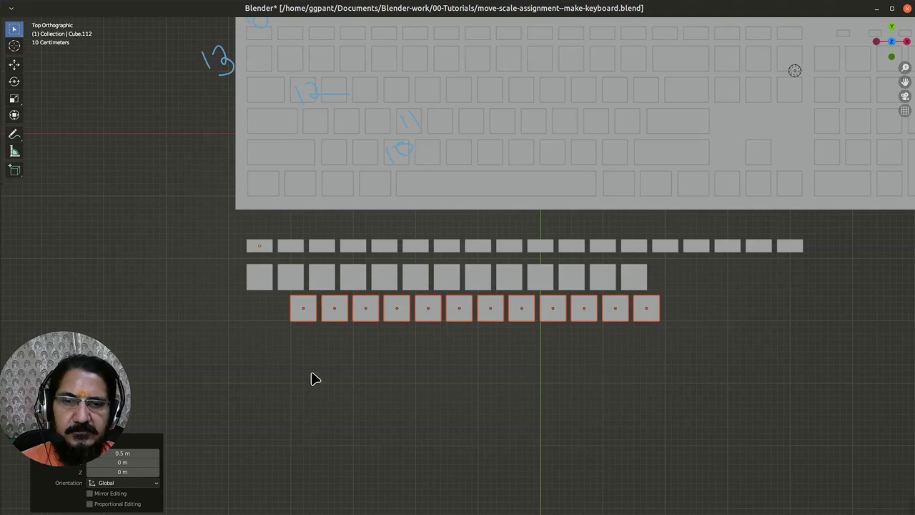
pyautogui.click(652, 313)
pyautogui.press('x')
pyautogui.click(650, 408)
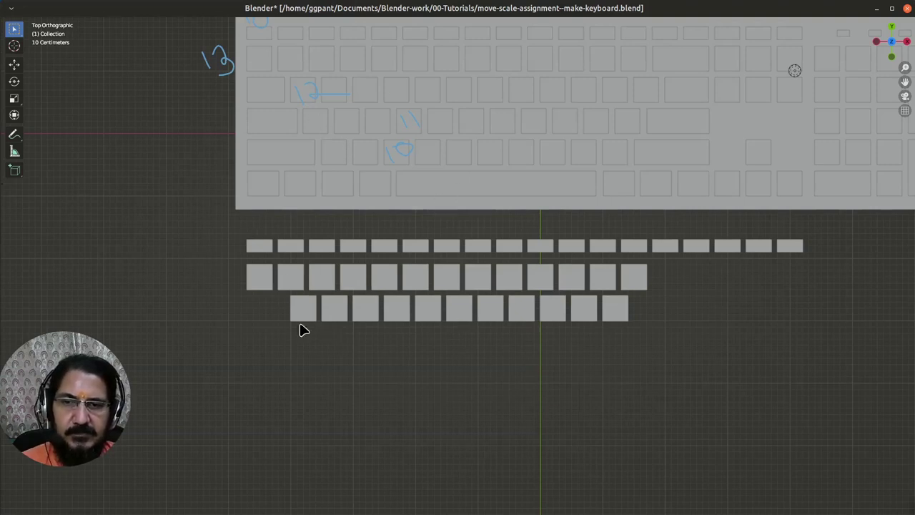
pyautogui.moveTo(313, 339); pyautogui.dragTo(590, 316)
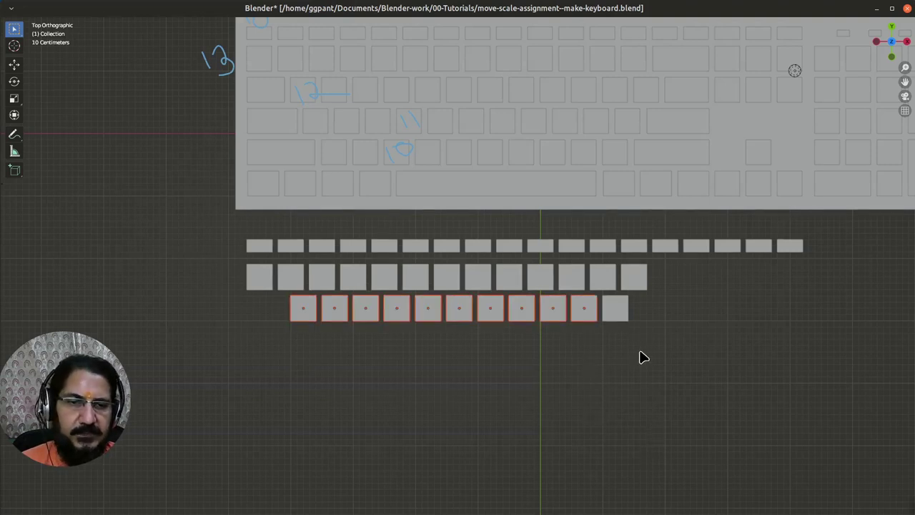
pyautogui.hotkey('ctrl', 'z')
pyautogui.hotkey('ctrl', 'z')
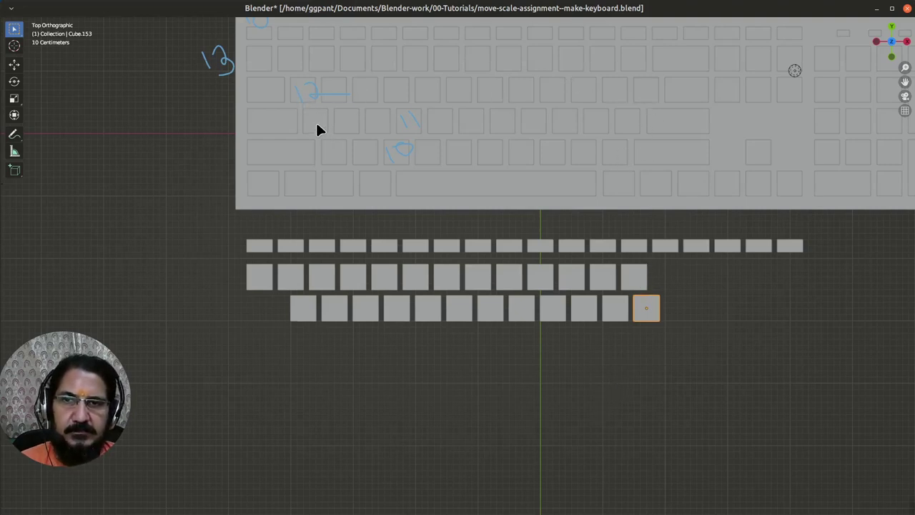
# Step: Copy and paste the first eleven keys of the twelve-key row and move the copies -0.5 m along Y as a new row
pyautogui.moveTo(303, 331); pyautogui.dragTo(622, 311)
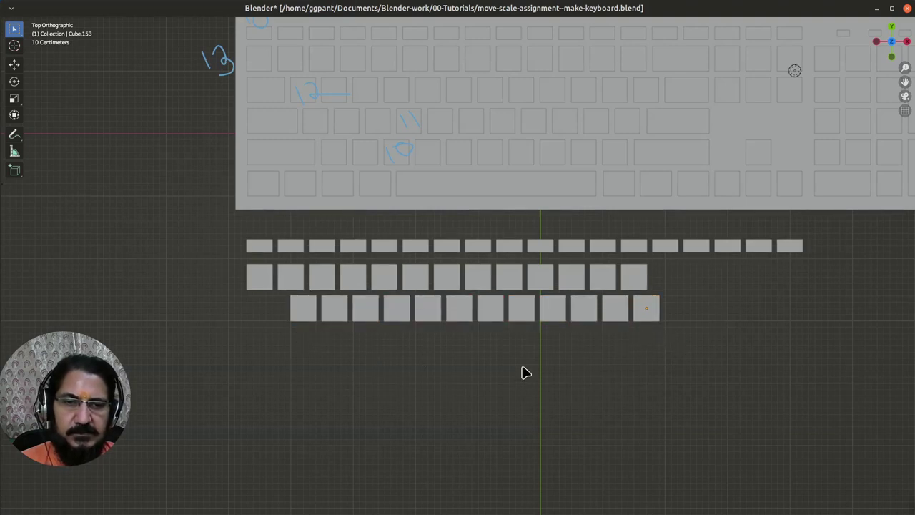
pyautogui.moveTo(296, 327); pyautogui.dragTo(612, 297)
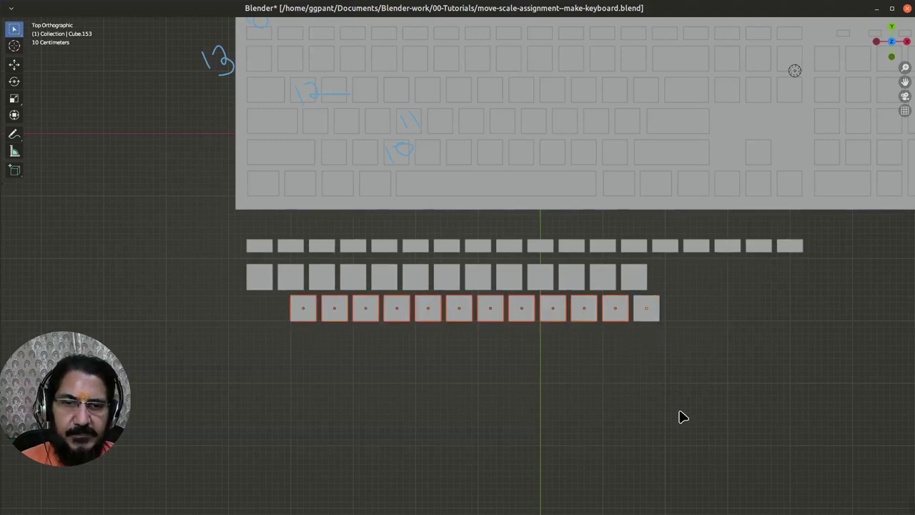
pyautogui.hotkey('ctrl', 'c')
pyautogui.hotkey('ctrl', 'v')
pyautogui.press('g')
pyautogui.press('y')
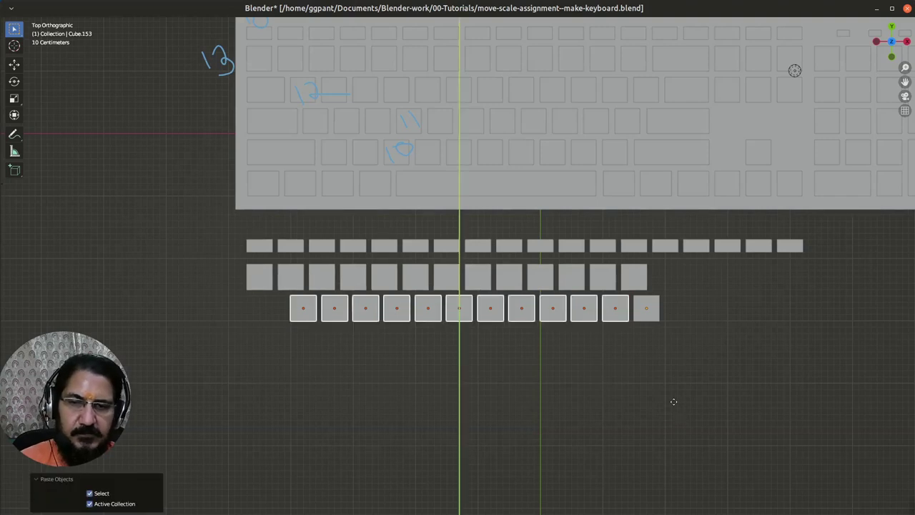
pyautogui.press('Return')
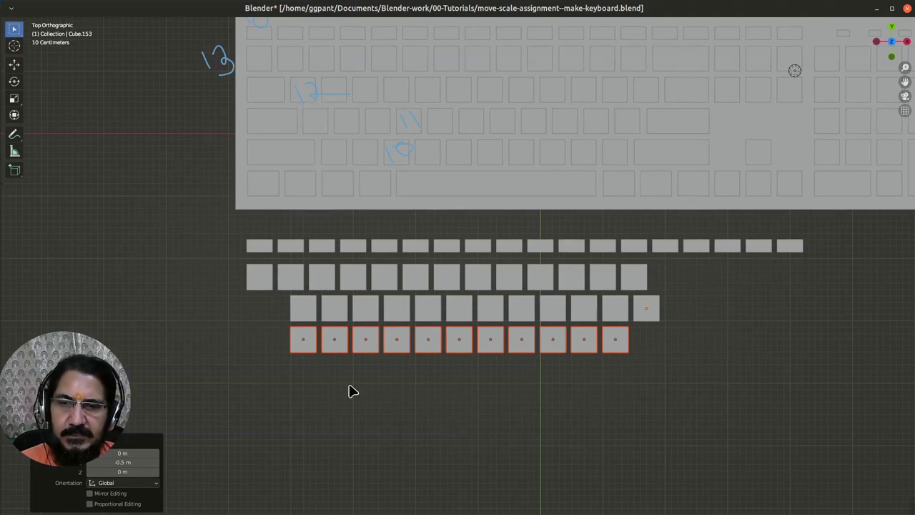
# Step: Move the new eleven-key row 0.2 m along the X axis
pyautogui.press('g')
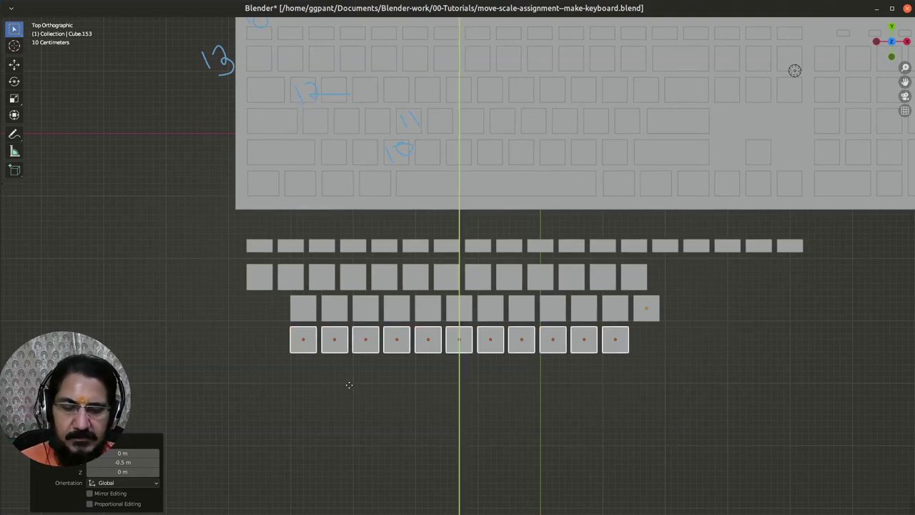
pyautogui.write('x0.2')
pyautogui.press('Return')
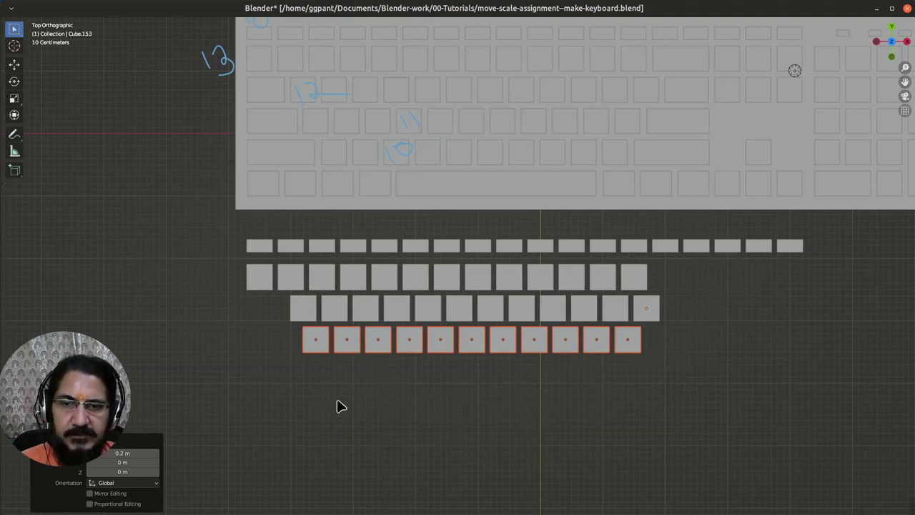
# Step: Copy and paste the first ten keys of the eleven-key row and move the copies -0.5 m along Y as a new row
pyautogui.click(309, 381)
pyautogui.moveTo(309, 381); pyautogui.dragTo(603, 342)
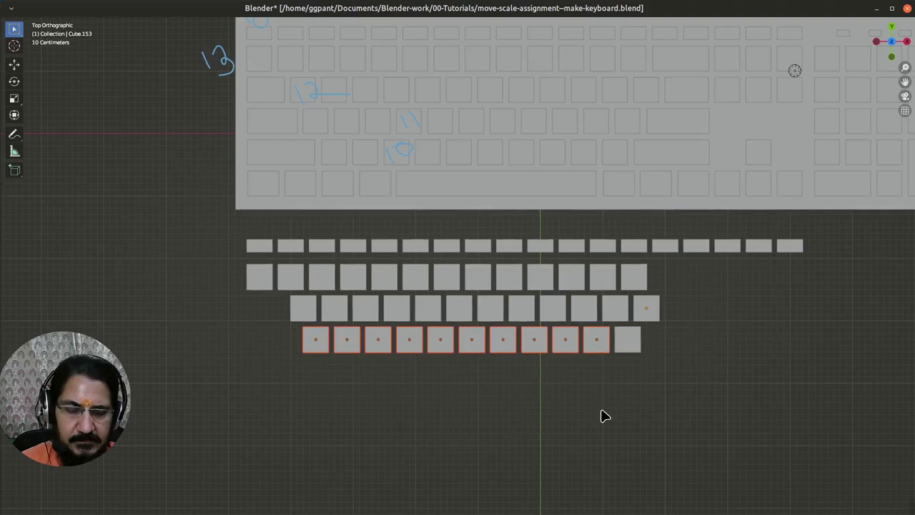
pyautogui.hotkey('ctrl', 'c')
pyautogui.hotkey('ctrl', 'v')
pyautogui.press('g')
pyautogui.press('x')
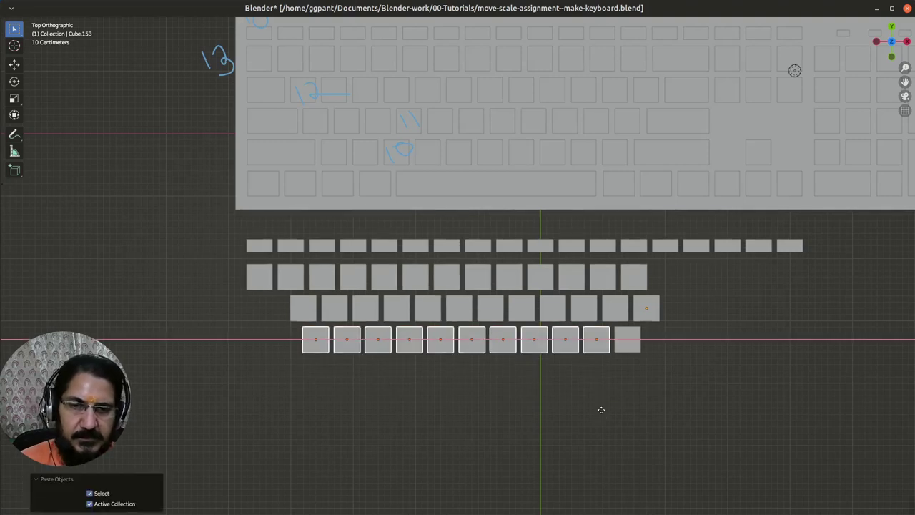
pyautogui.moveTo(605, 446)
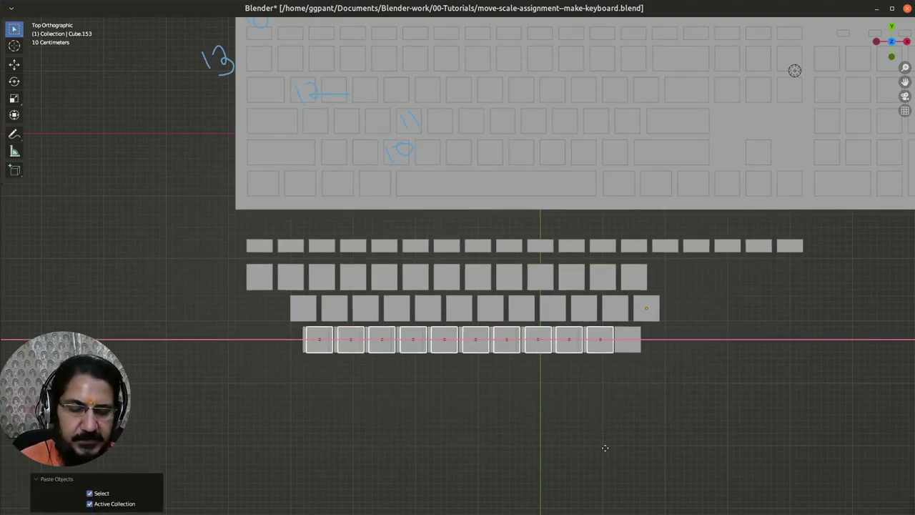
pyautogui.write('y-0.5')
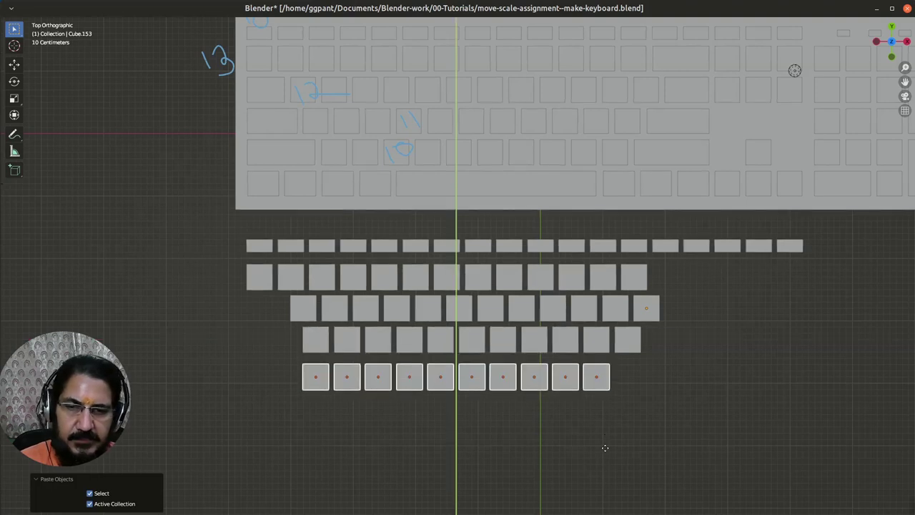
pyautogui.press('Return')
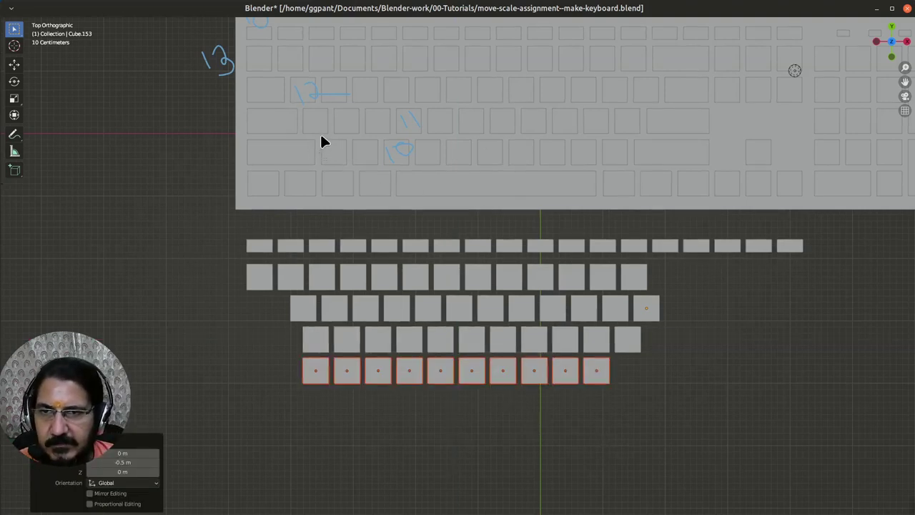
# Step: Move the new ten-key row 0.3 m along the X axis
pyautogui.scroll(3, 348, 423)
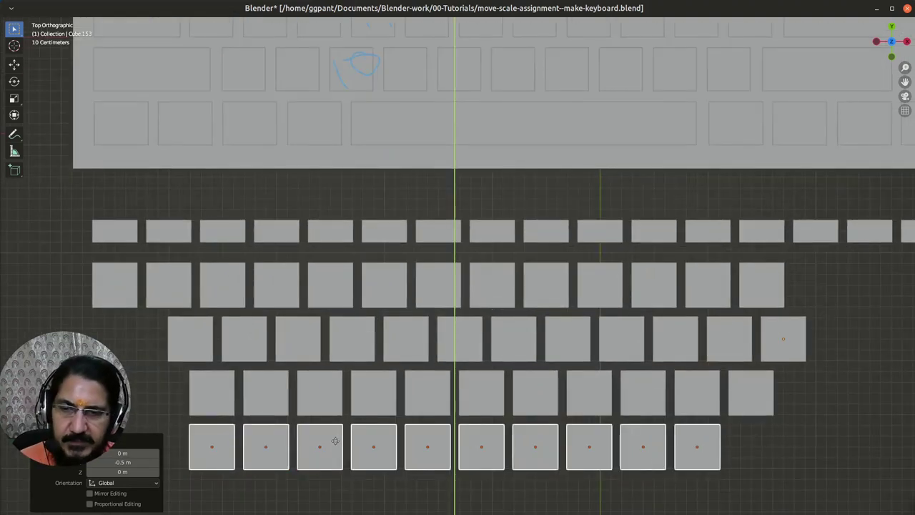
pyautogui.press('g')
pyautogui.press('x')
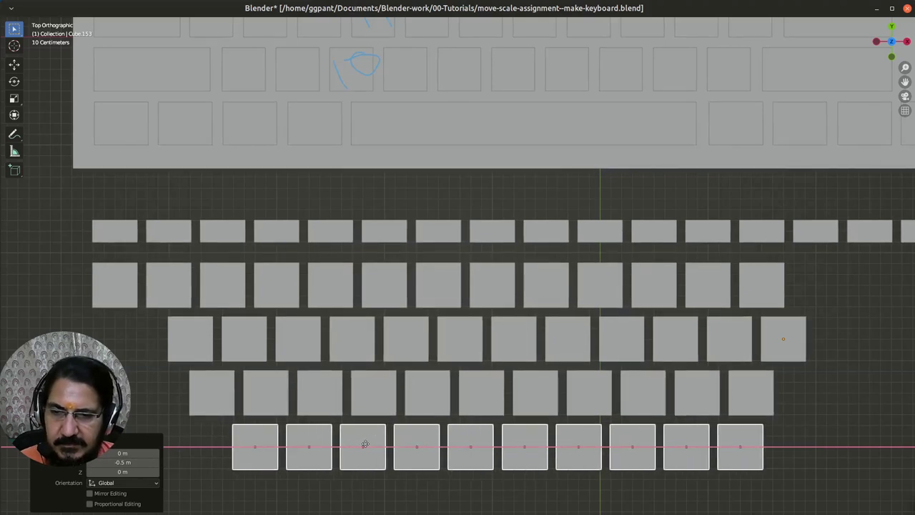
pyautogui.click(361, 444)
pyautogui.scroll(-4, 320, 426)
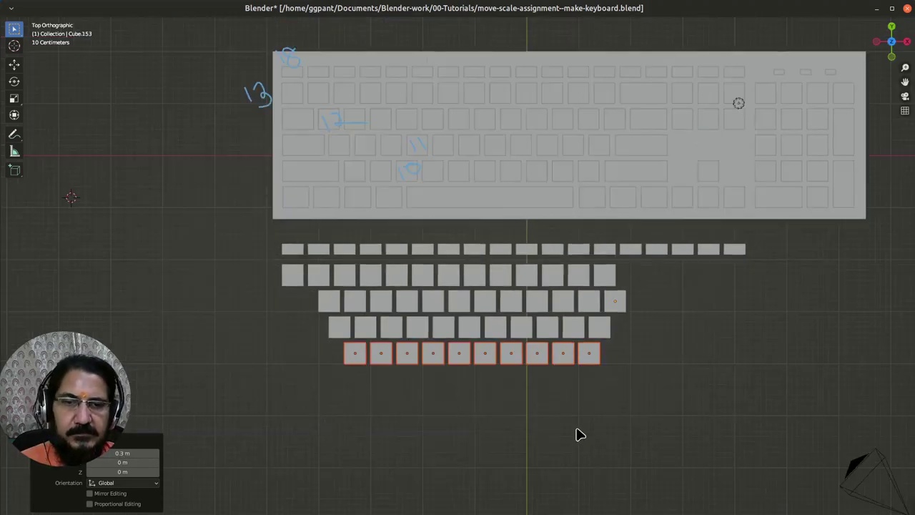
pyautogui.keyDown('shift'); pyautogui.moveTo(586, 403); pyautogui.dragTo(543, 409, button='middle'); pyautogui.keyUp('shift')
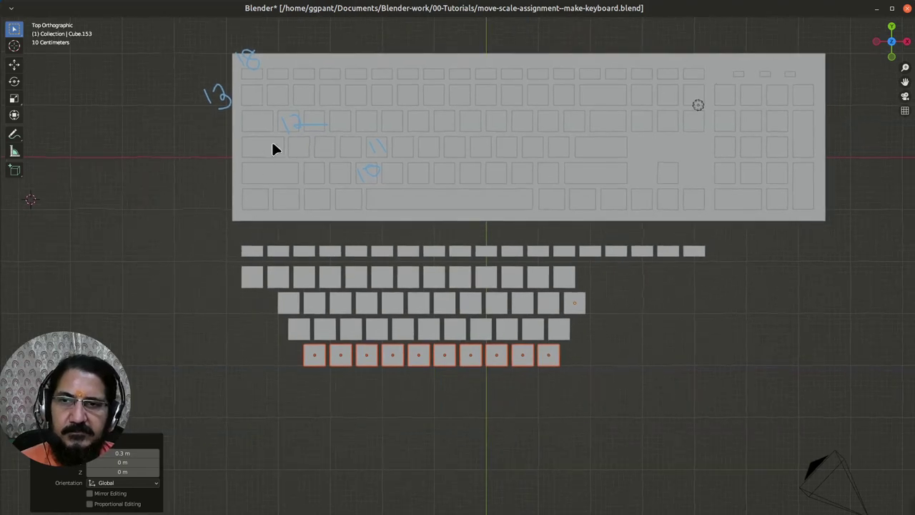
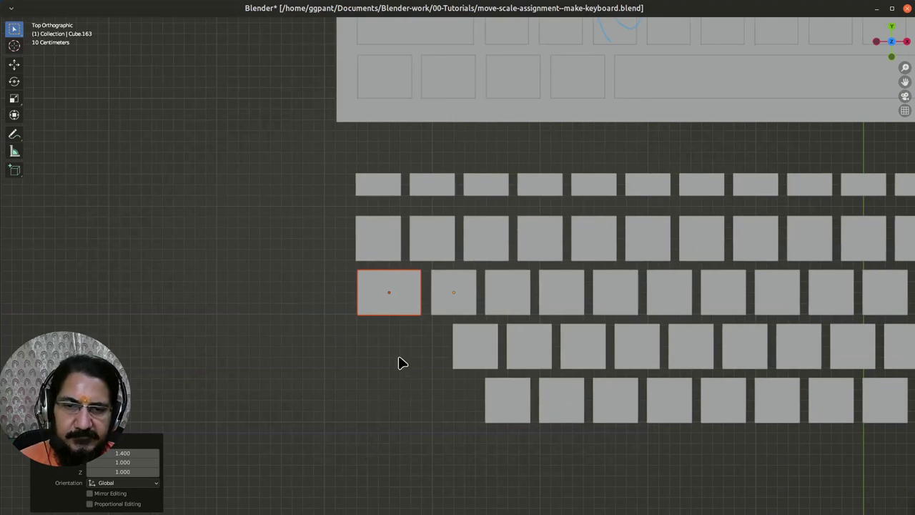
# Step: Paste a copy of the wide key beside the twelve-key row and move it -0.5 m along Y, in line with the eleven-key row
pyautogui.hotkey('ctrl', 'v')
pyautogui.press('g')
pyautogui.press('y')
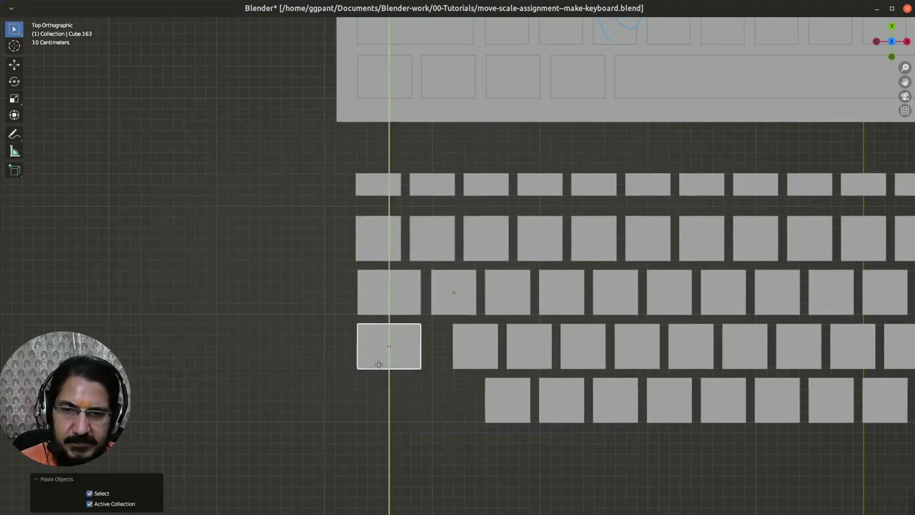
pyautogui.click(378, 364)
# Step: Scale the copied wide key by 1.3 along X and move it 0.08 m along X
pyautogui.scroll(2, 402, 419)
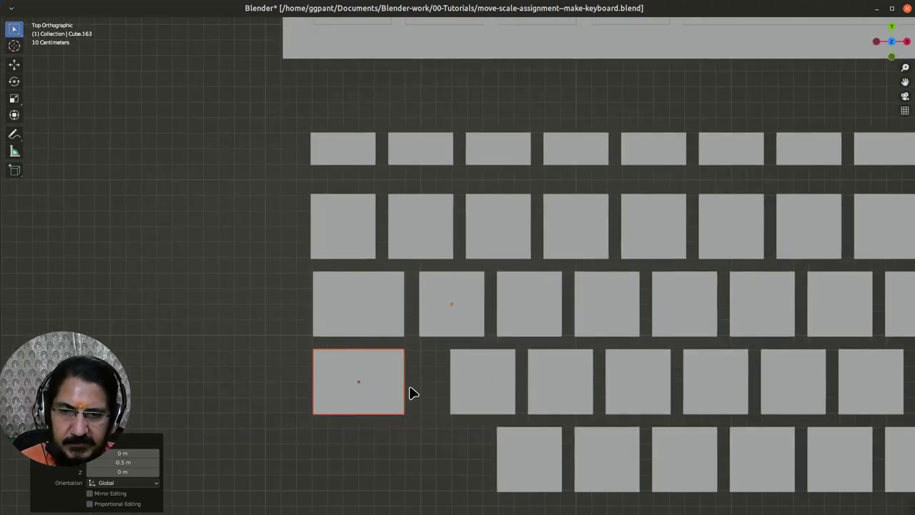
pyautogui.press('s')
pyautogui.press('x')
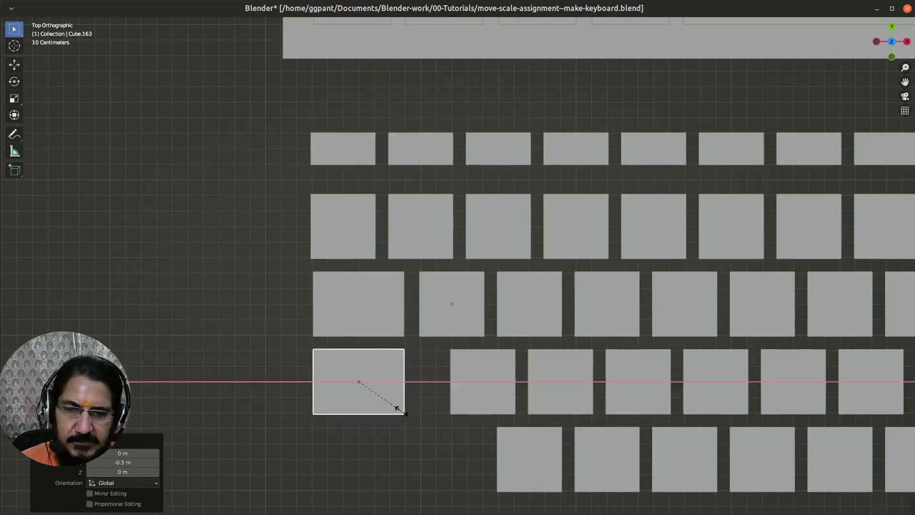
pyautogui.write('1.3')
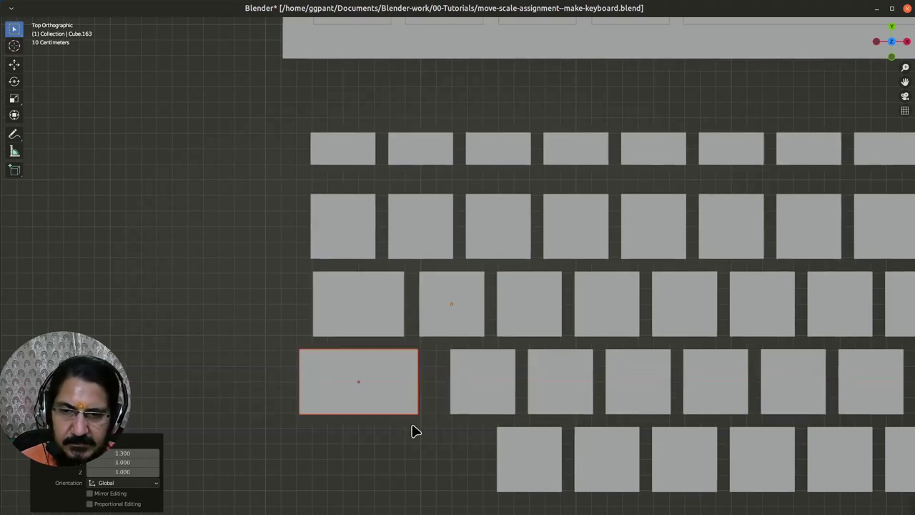
pyautogui.press('Return')
pyautogui.press('g')
pyautogui.press('y')
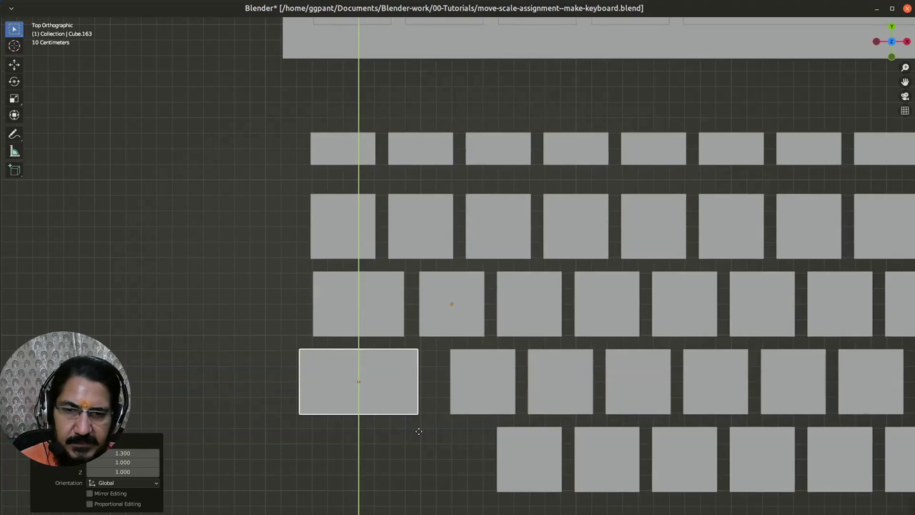
pyautogui.press('x')
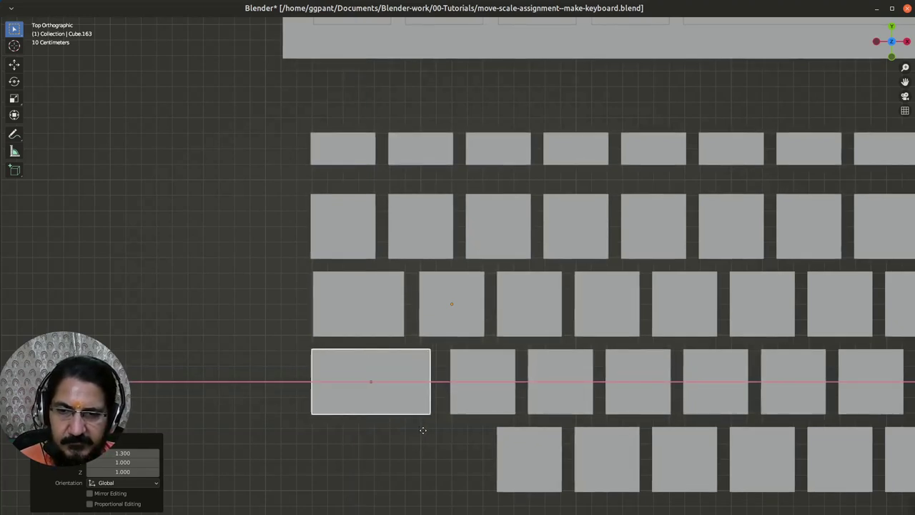
pyautogui.click(429, 432)
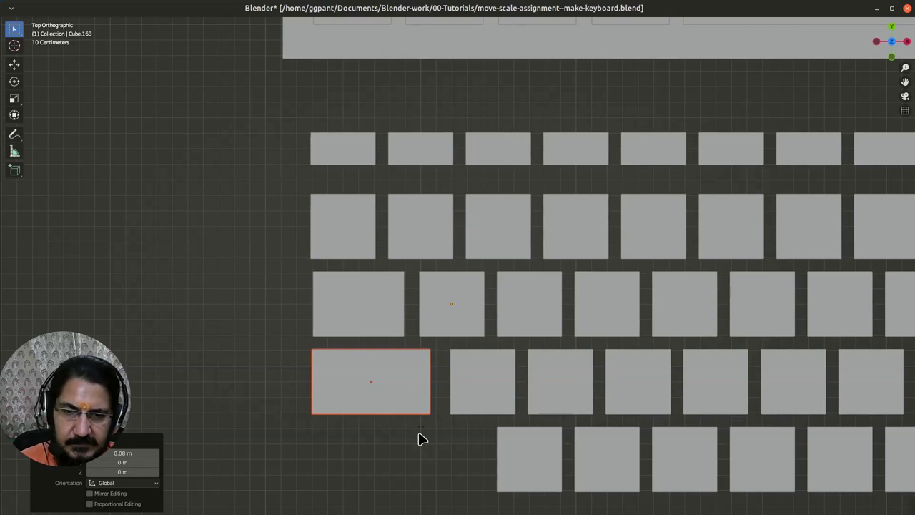
# Step: Refine the width of the eleven-key row's wide key by scaling it along X by 1.1, 0.9 and 1.04 in turn
pyautogui.press('s')
pyautogui.press('x')
pyautogui.click(423, 441)
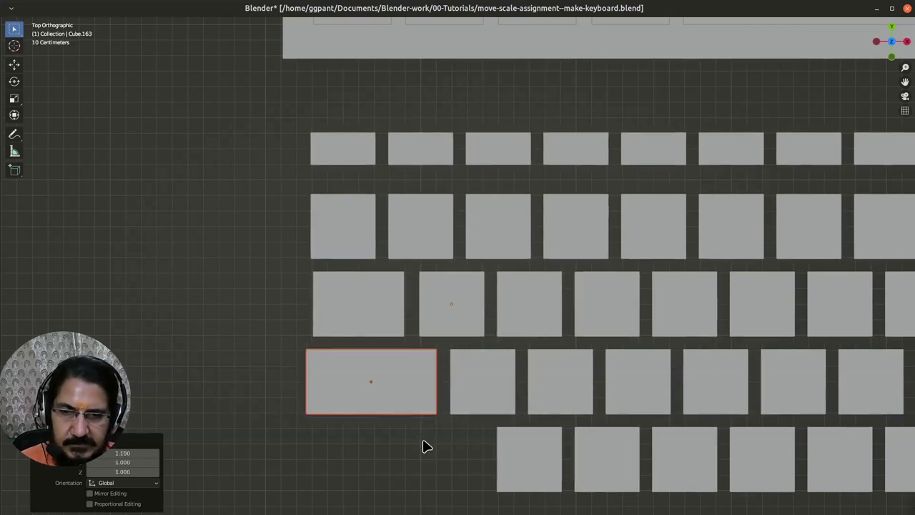
pyautogui.press('s')
pyautogui.press('x')
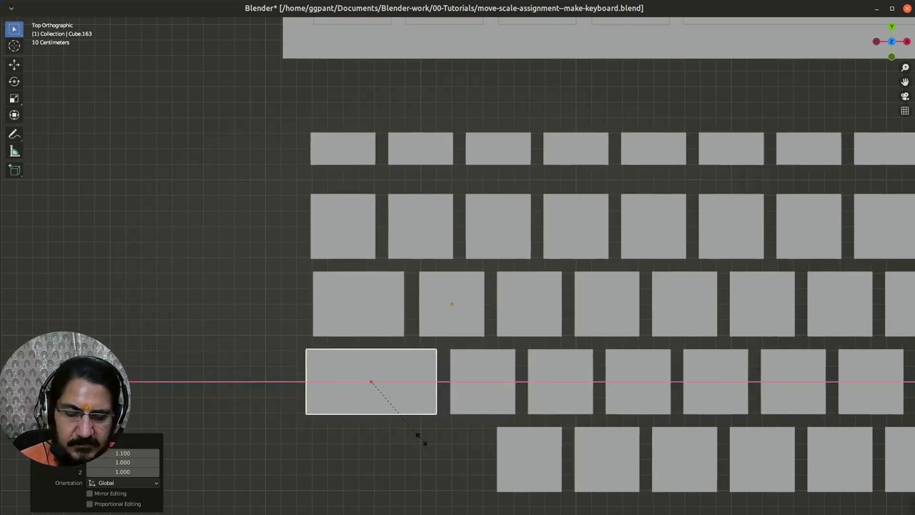
pyautogui.click(418, 433)
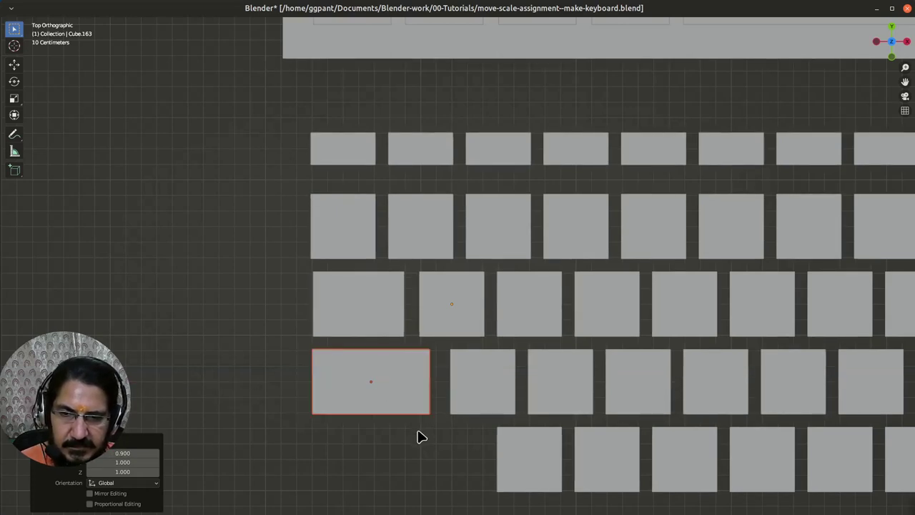
pyautogui.press('s')
pyautogui.press('x')
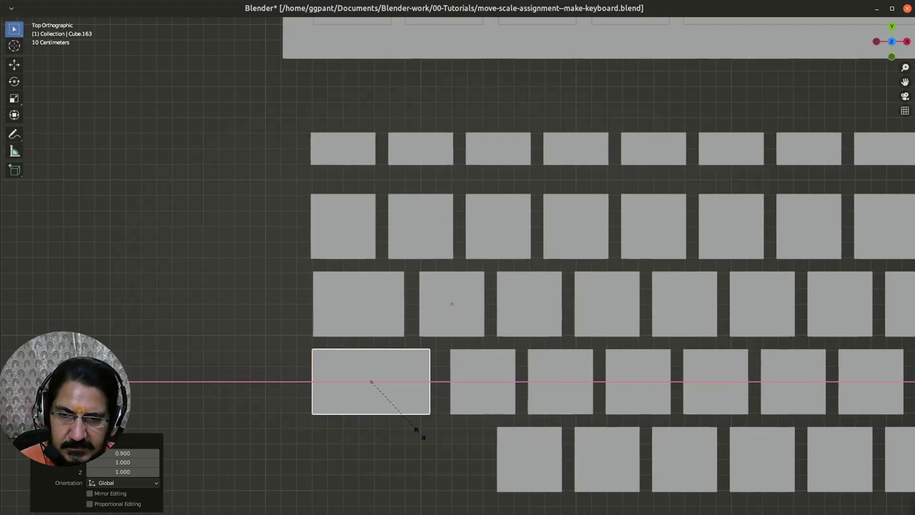
pyautogui.click(422, 464)
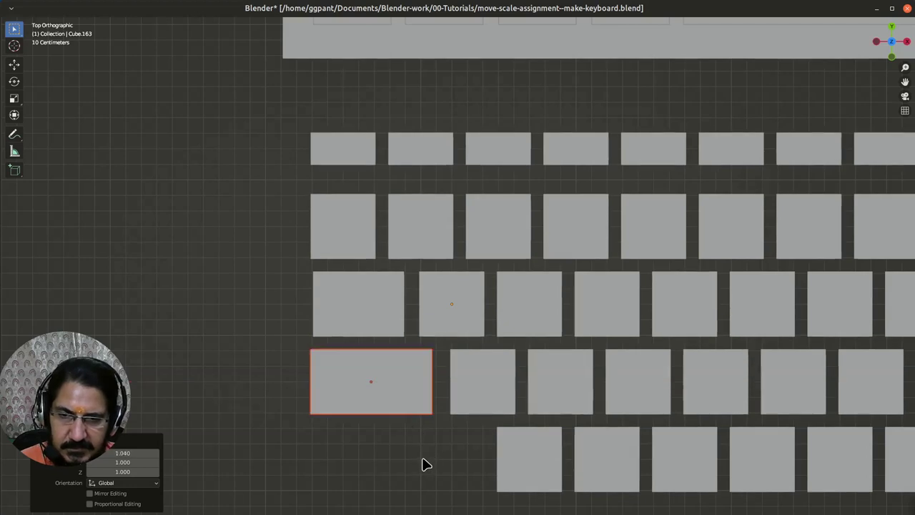
# Step: Move the eleven-key row's wide key 0.02 m along the X axis
pyautogui.scroll(2, 422, 503)
pyautogui.keyDown('shift'); pyautogui.moveTo(421, 503); pyautogui.dragTo(486, 327, button='middle'); pyautogui.keyUp('shift')
pyautogui.press('g')
pyautogui.press('y')
pyautogui.press('x')
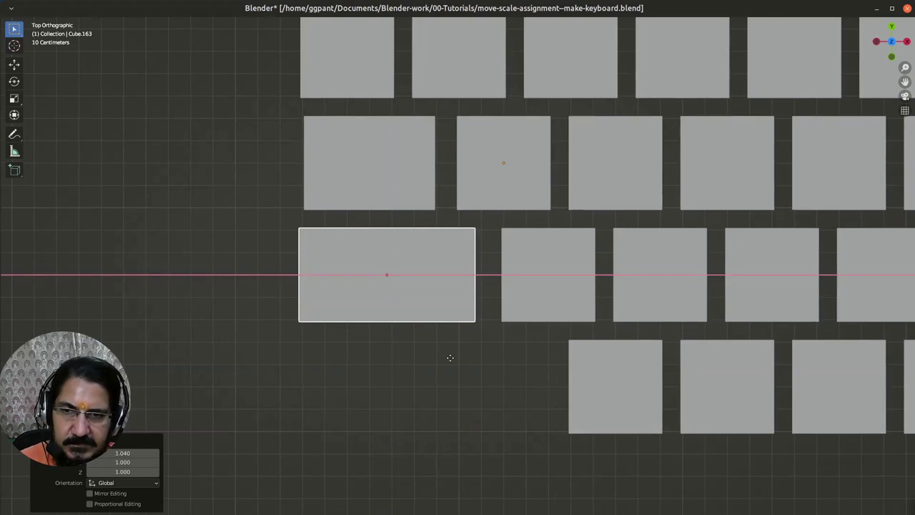
pyautogui.click(492, 369)
# Step: Paste a copy of the eleven-key row's wide key and move it -0.5 m along Y, in line with the ten-key row
pyautogui.scroll(-4, 465, 386)
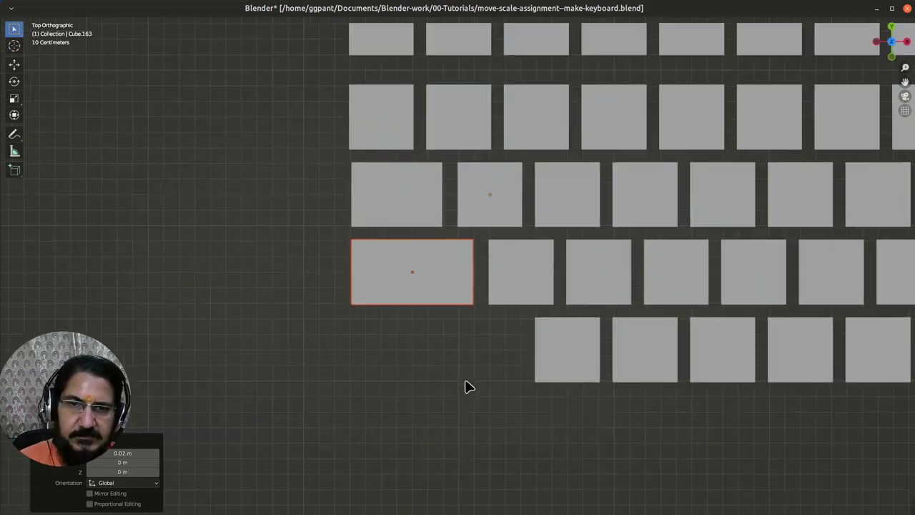
pyautogui.scroll(-2, 611, 342)
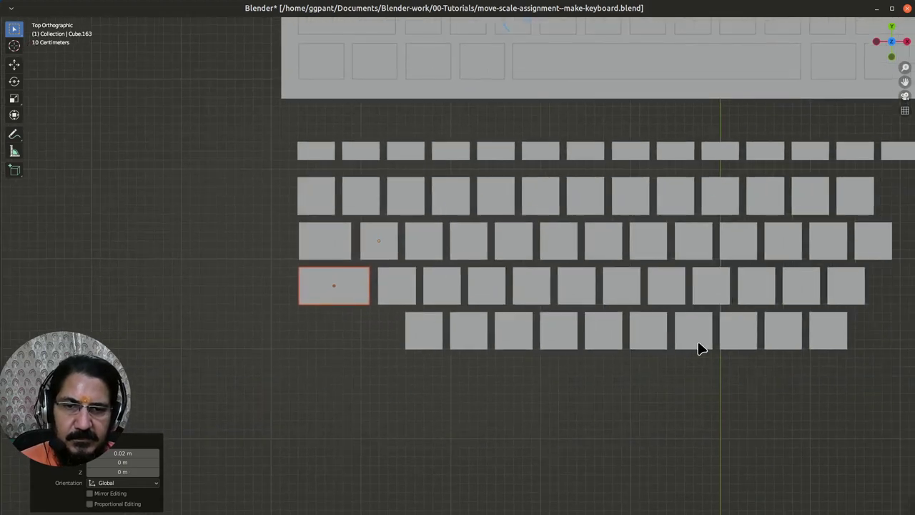
pyautogui.scroll(-3, 429, 214)
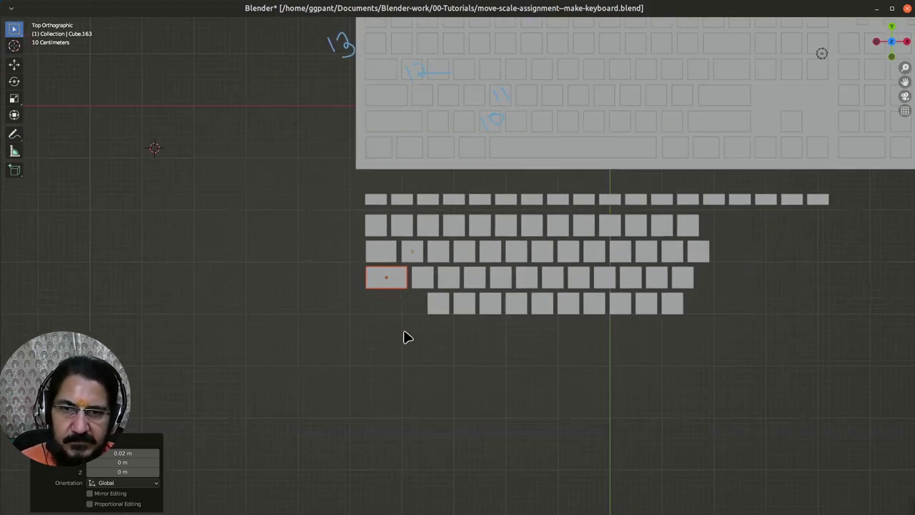
pyautogui.scroll(2, 398, 325)
pyautogui.click(363, 293)
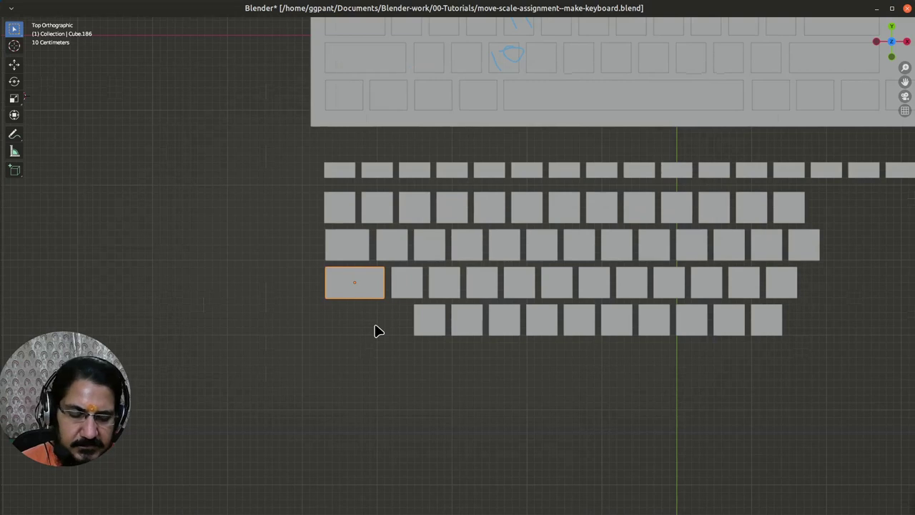
pyautogui.hotkey('ctrl', 'v')
pyautogui.press('g')
pyautogui.press('x')
pyautogui.press('y')
pyautogui.click(380, 368)
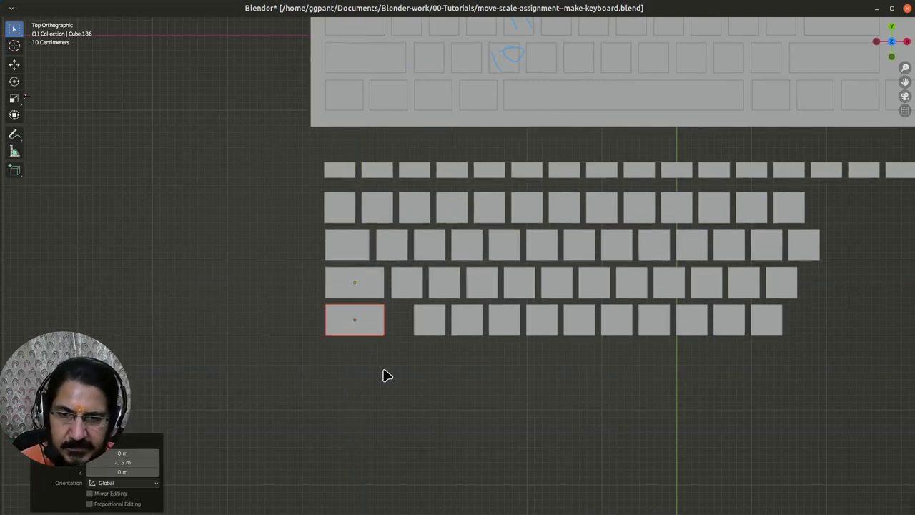
# Step: Move the ten-key row's wide key 0.16 m along X and scale it by 1.4 along X
pyautogui.scroll(3, 379, 368)
pyautogui.keyDown('shift'); pyautogui.moveTo(372, 378); pyautogui.dragTo(393, 349, button='middle'); pyautogui.keyUp('shift')
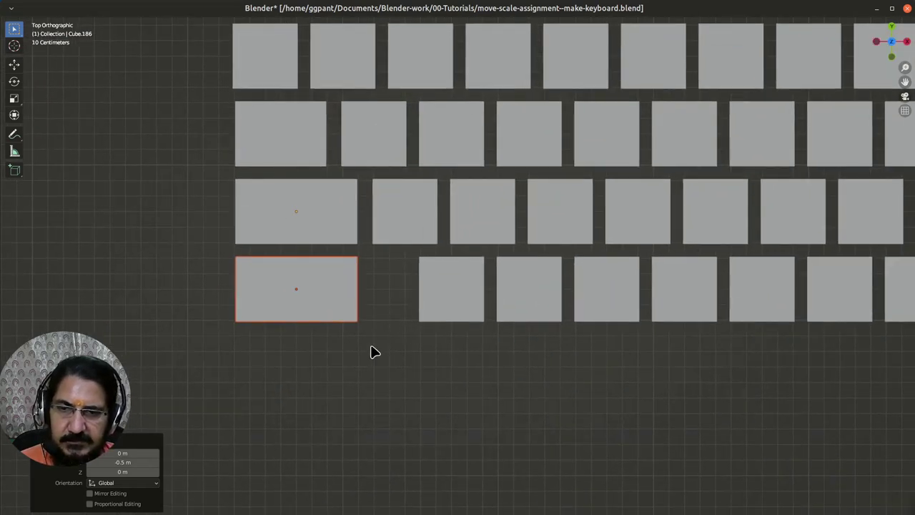
pyautogui.press('g')
pyautogui.press('x')
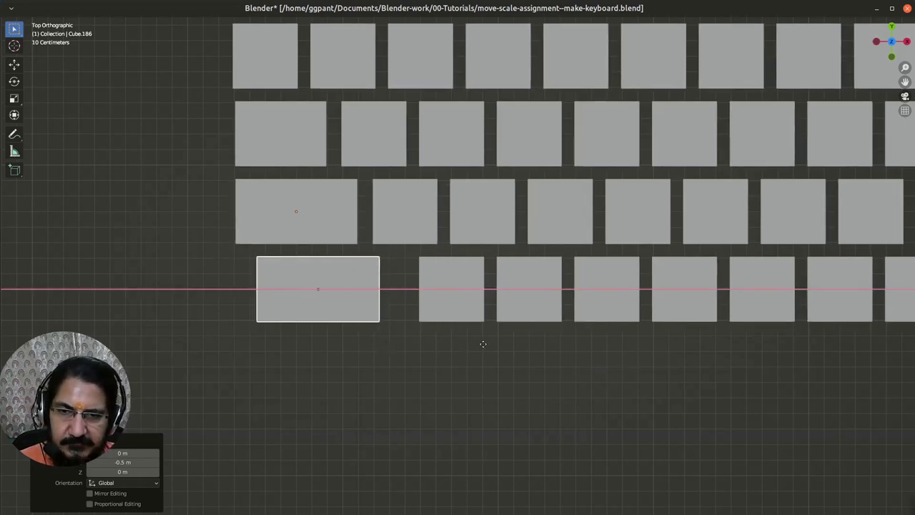
pyautogui.click(503, 350)
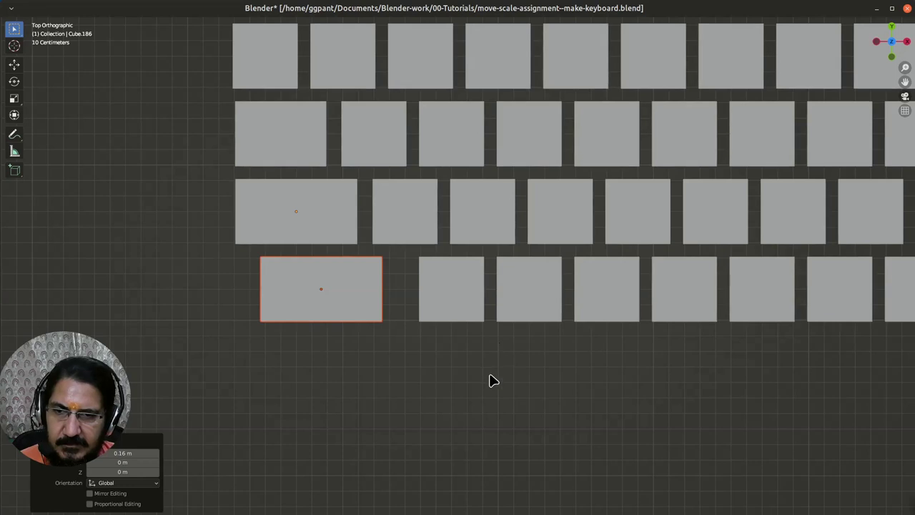
pyautogui.press('s')
pyautogui.press('x')
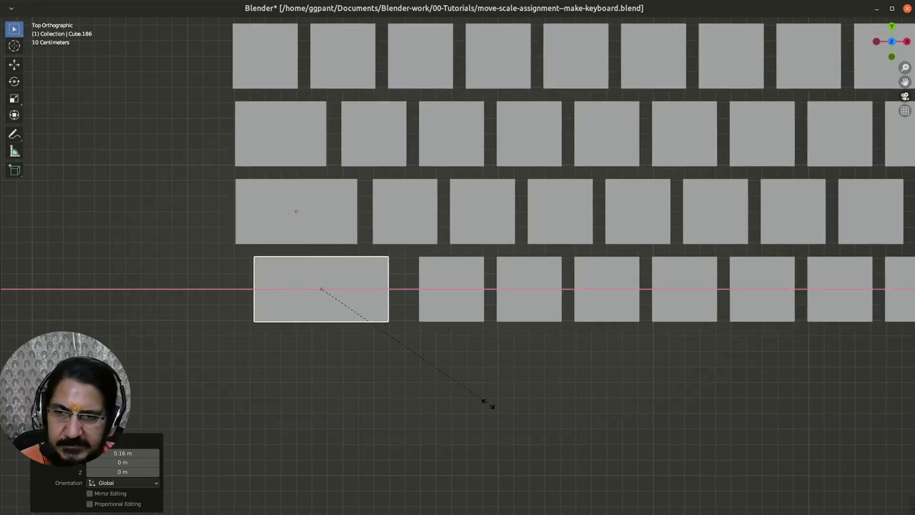
pyautogui.click(493, 445)
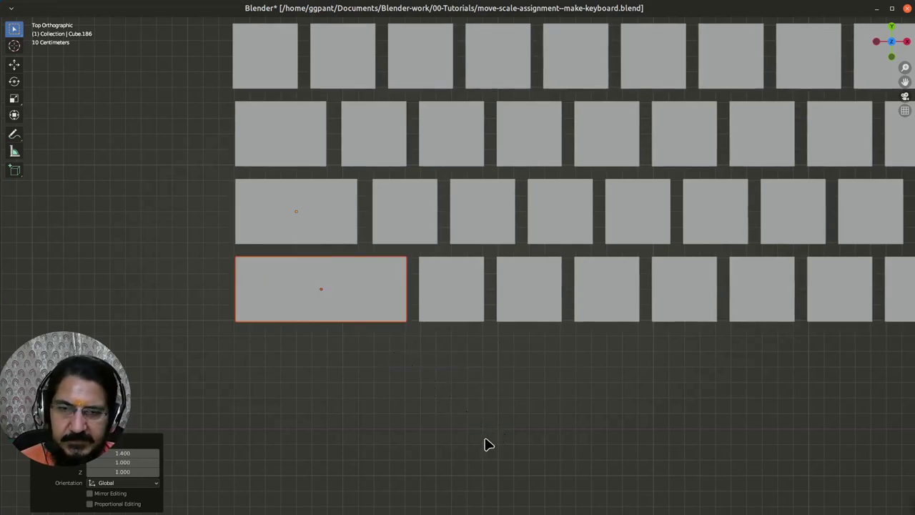
# Step: Duplicate the last three keys of the thirteen-key row and move the copies 2.5 m along X
pyautogui.scroll(-5, 481, 441)
pyautogui.keyDown('ctrl'); pyautogui.hscroll(5, 471, 426); pyautogui.keyUp('ctrl')
pyautogui.keyDown('shift'); pyautogui.scroll(3, 468, 422); pyautogui.keyUp('shift')
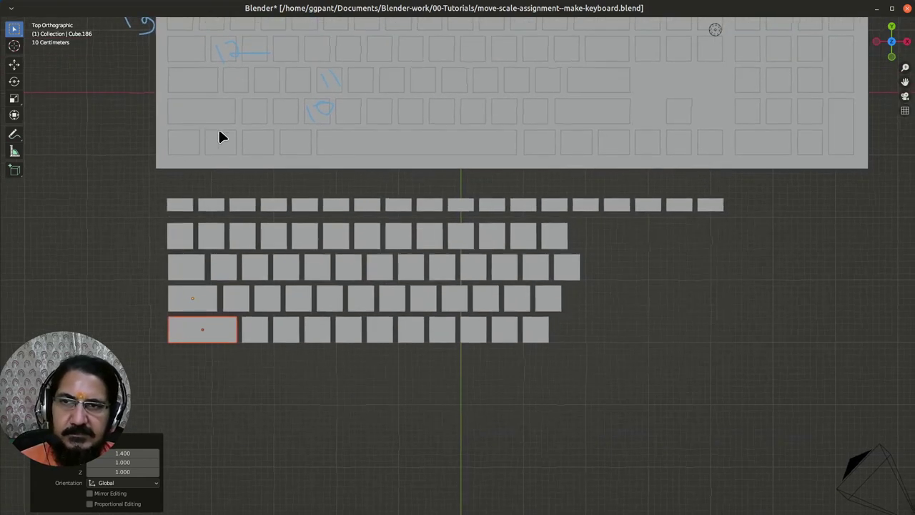
pyautogui.keyDown('shift'); pyautogui.scroll(4, 580, 304); pyautogui.keyUp('shift')
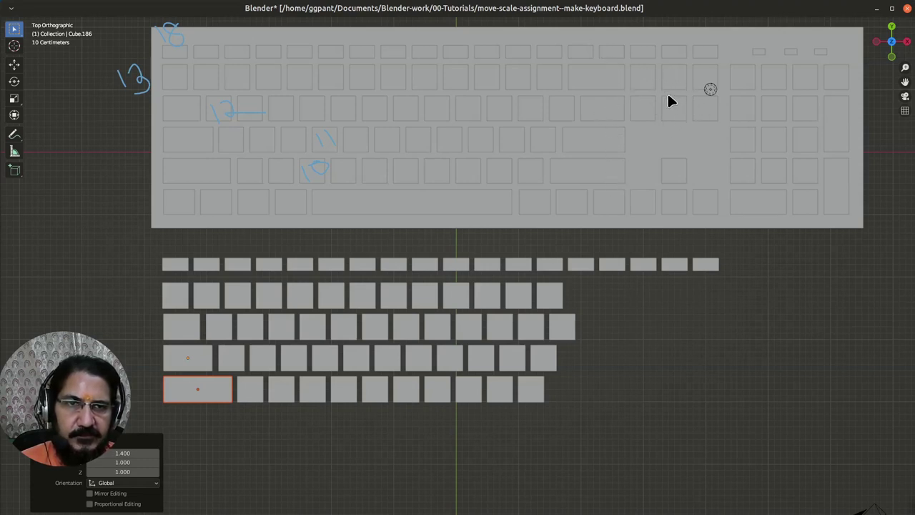
pyautogui.click(487, 296)
pyautogui.keyDown('shift'); pyautogui.click(519, 296); pyautogui.keyUp('shift')
pyautogui.keyDown('shift'); pyautogui.click(551, 296); pyautogui.keyUp('shift')
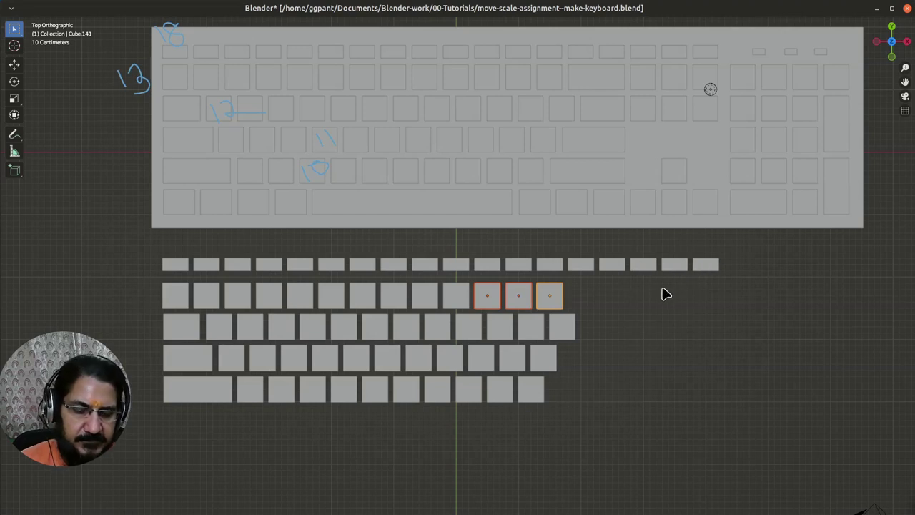
pyautogui.hotkey('ctrl', 'c')
pyautogui.hotkey('ctrl', 'v')
pyautogui.press('g')
pyautogui.press('x')
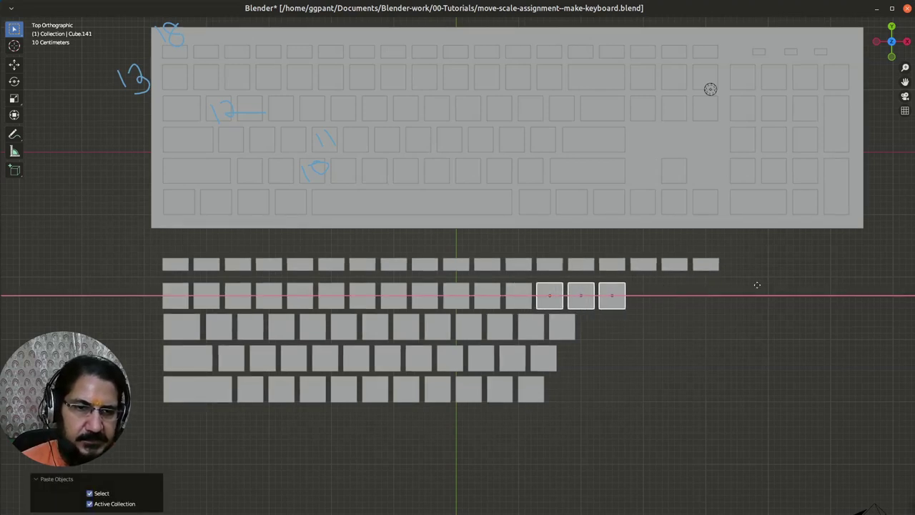
pyautogui.click(813, 293)
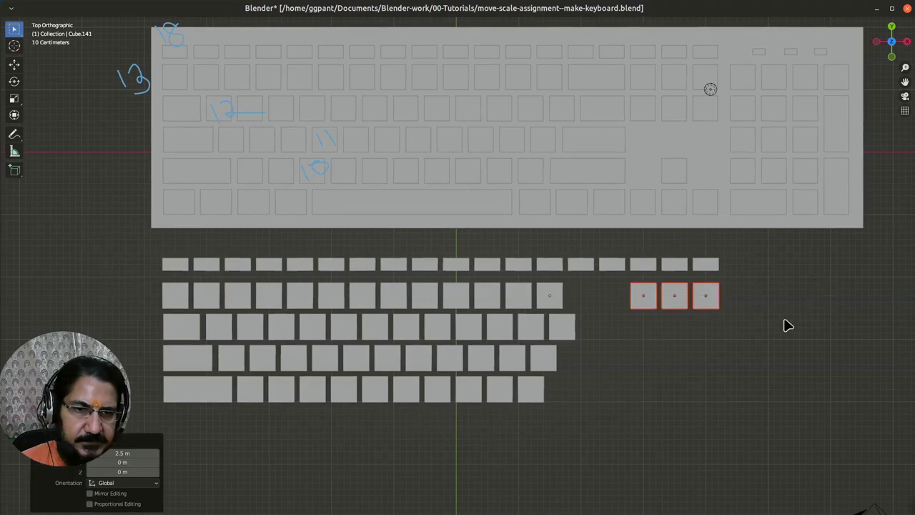
# Step: Paste a copy of the eleven-key row's wide key into the thirteen-key row's gap, moving it 6.5 m along X and 1 m along Y
pyautogui.scroll(2, 715, 380)
pyautogui.scroll(-2, 582, 309)
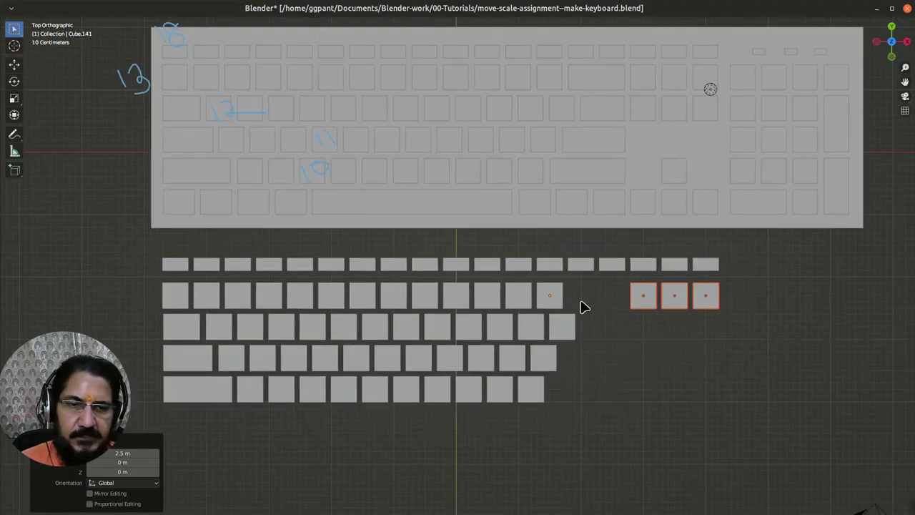
pyautogui.click(188, 354)
pyautogui.hotkey('ctrl', 'c')
pyautogui.hotkey('ctrl', 'v')
pyautogui.press('g')
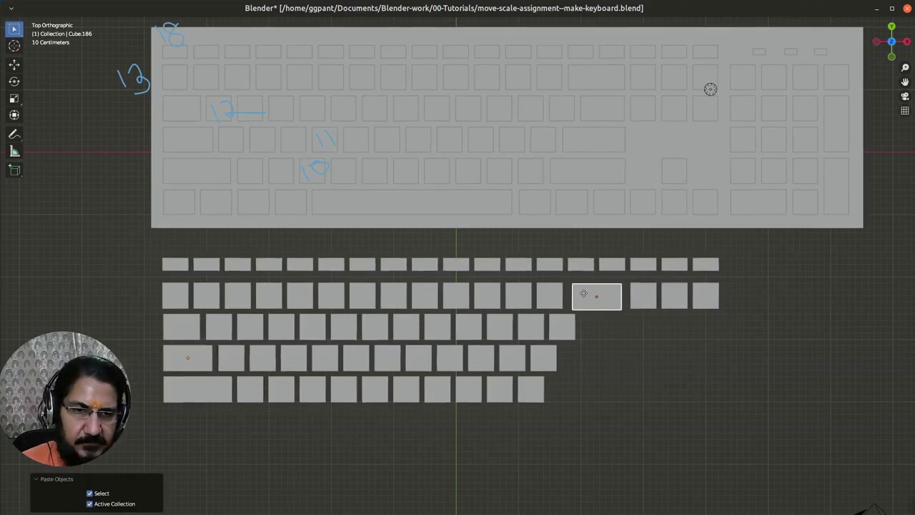
pyautogui.click(581, 288)
# Step: Scale the wide key in the thirteen-key row's gap by 1.1 along X and move it 0.04 m along X
pyautogui.scroll(3, 642, 380)
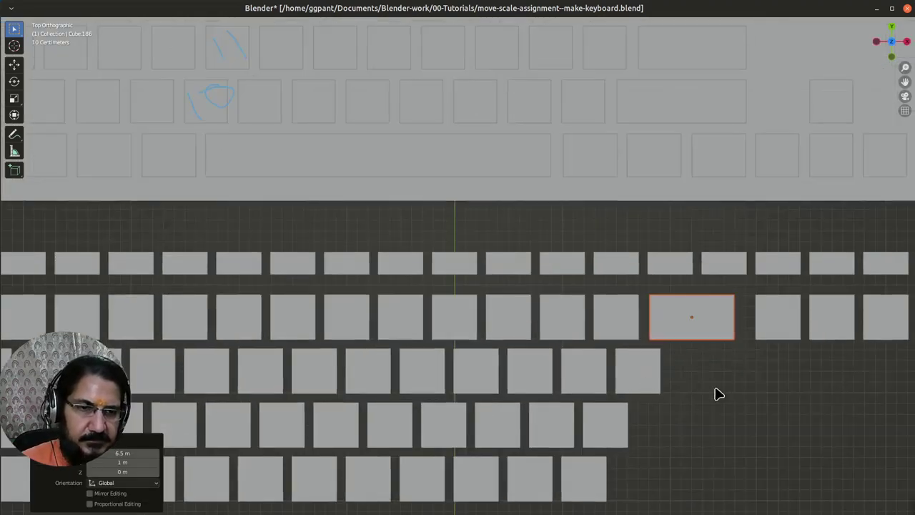
pyautogui.scroll(1, 779, 394)
pyautogui.keyDown('shift'); pyautogui.moveTo(784, 401); pyautogui.dragTo(633, 359, button='middle'); pyautogui.keyUp('shift')
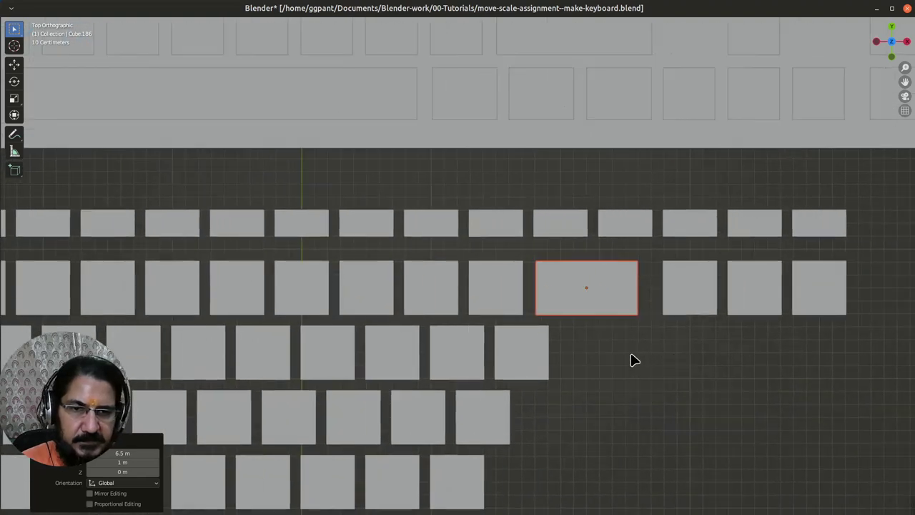
pyautogui.press('s')
pyautogui.press('x')
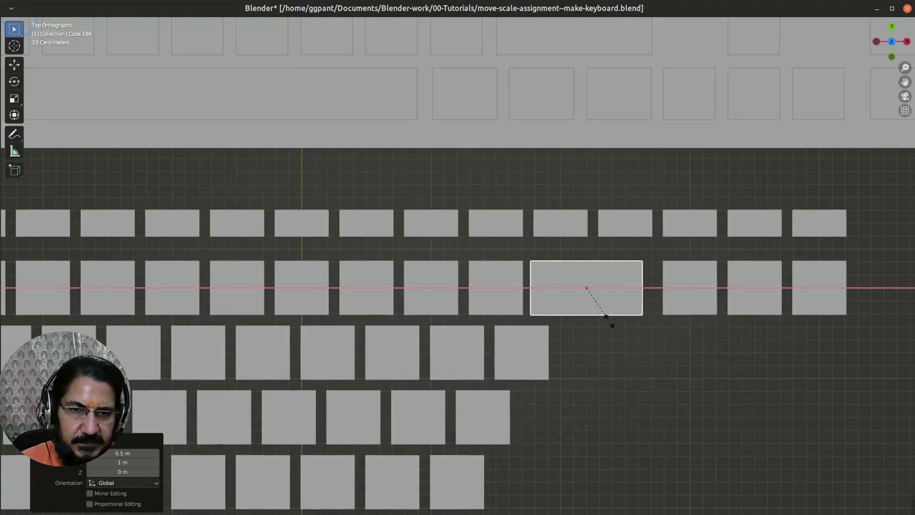
pyautogui.click(609, 322)
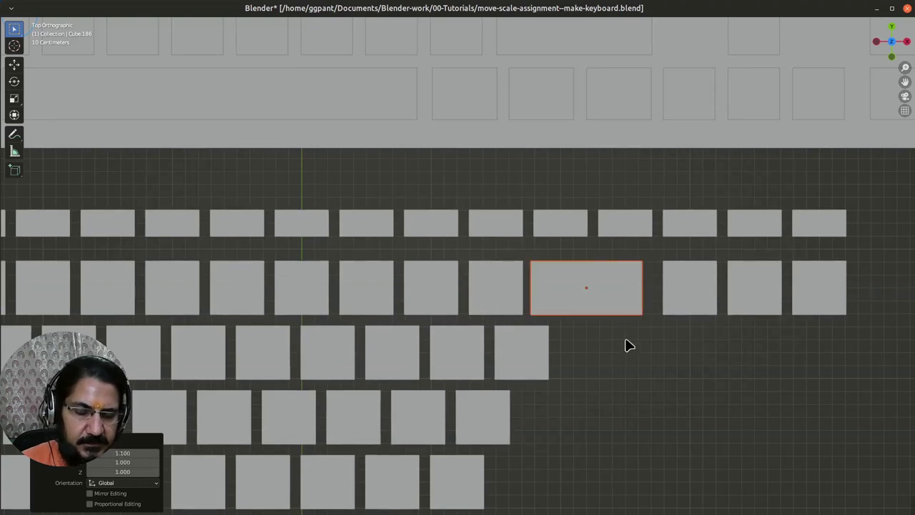
pyautogui.press('g')
pyautogui.press('x')
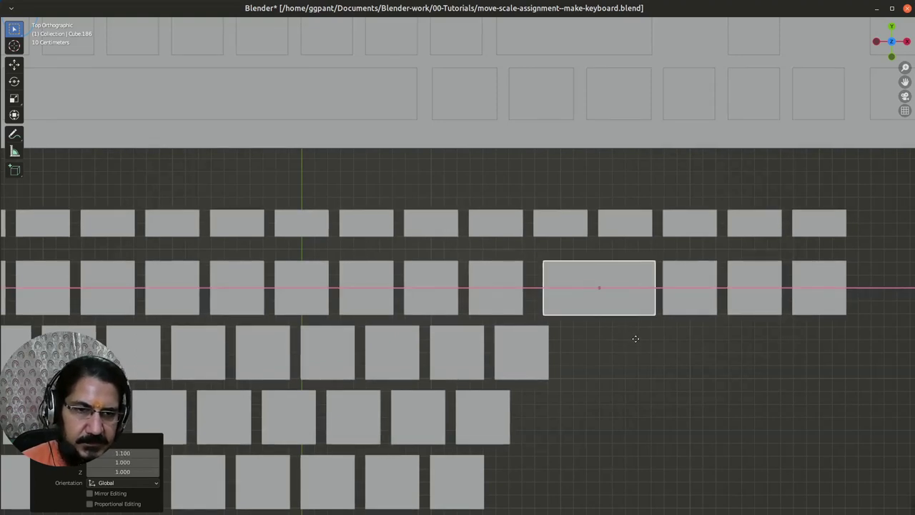
pyautogui.click(638, 349)
# Step: Fine-tune the thirteen-key row's wide key by scaling it 1.04 along X and moving it 0.01 m along X
pyautogui.press('s')
pyautogui.press('x')
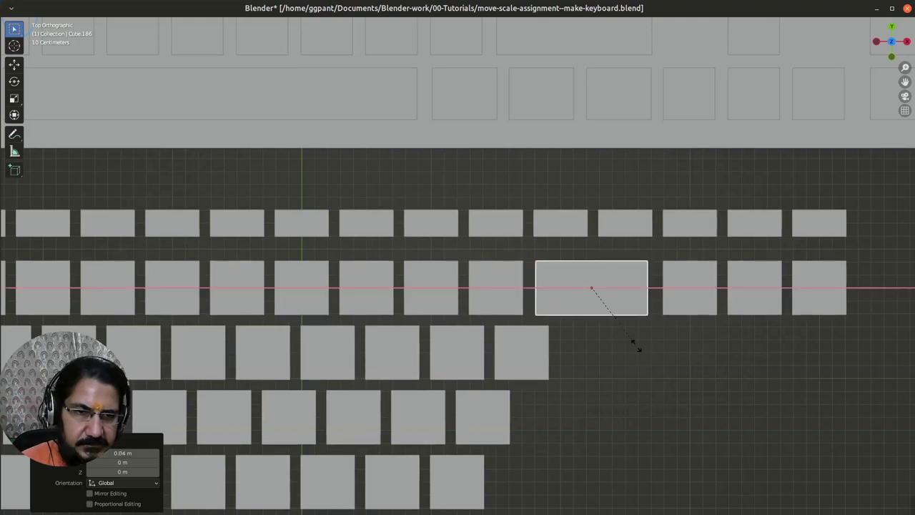
pyautogui.click(646, 377)
pyautogui.scroll(3, 646, 377)
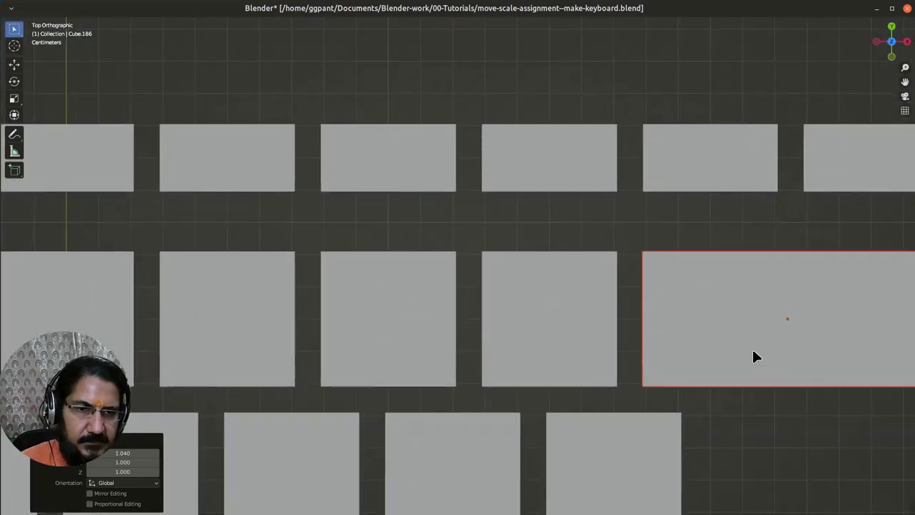
pyautogui.scroll(3, 797, 378)
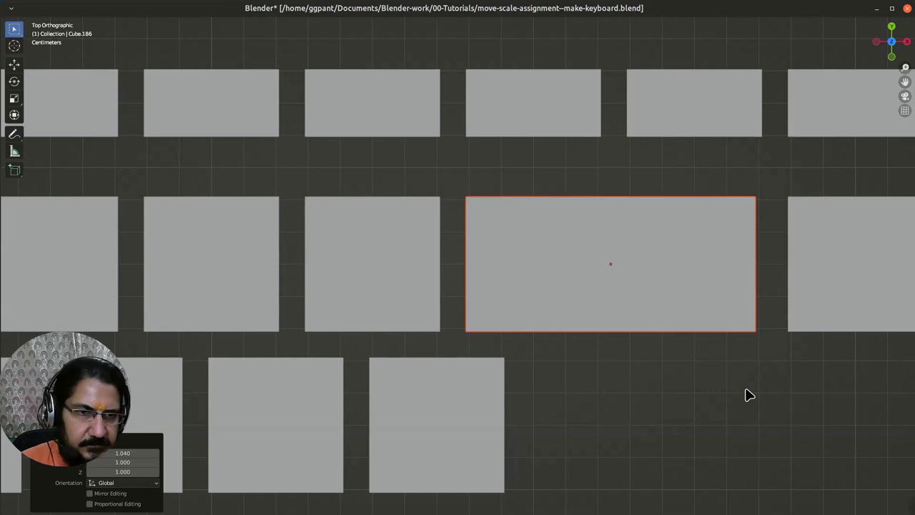
pyautogui.press('g')
pyautogui.press('x')
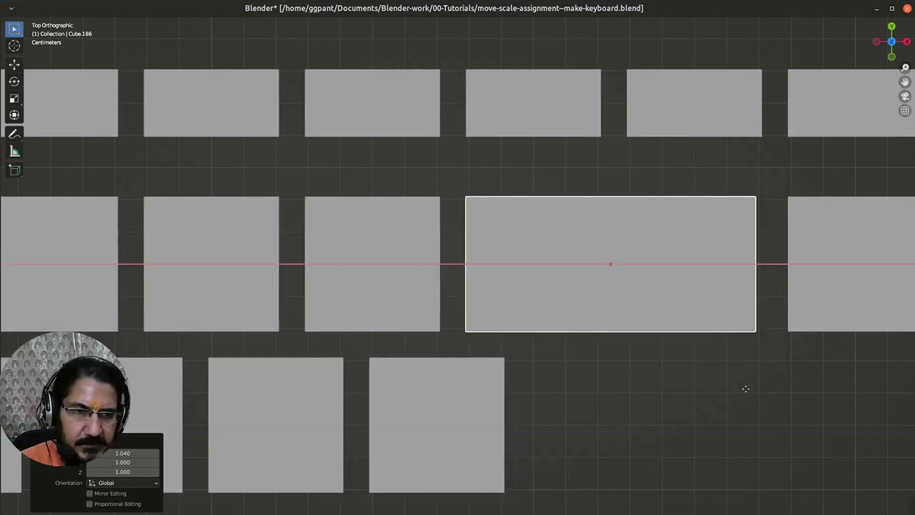
pyautogui.click(752, 395)
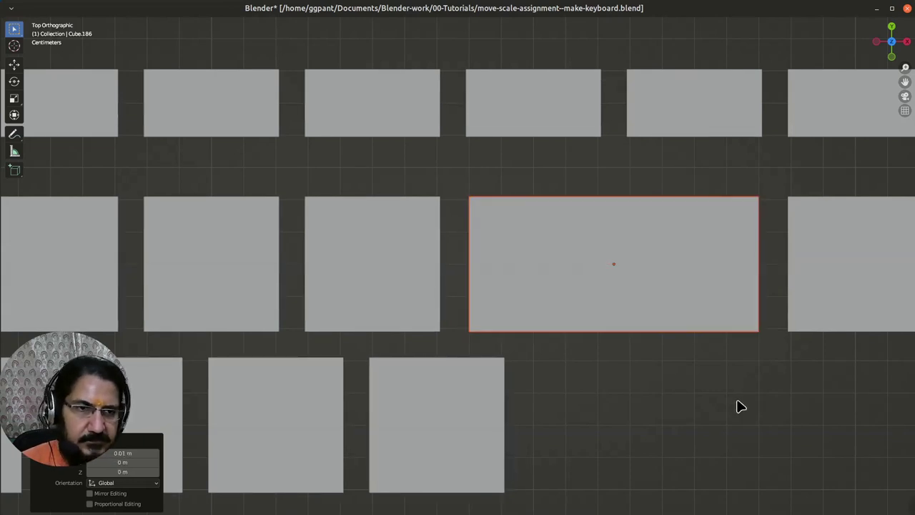
# Step: Paste a copy of the twelve-key row's wide key and move it 6.7 m along X to the row's far end
pyautogui.scroll(-8, 737, 406)
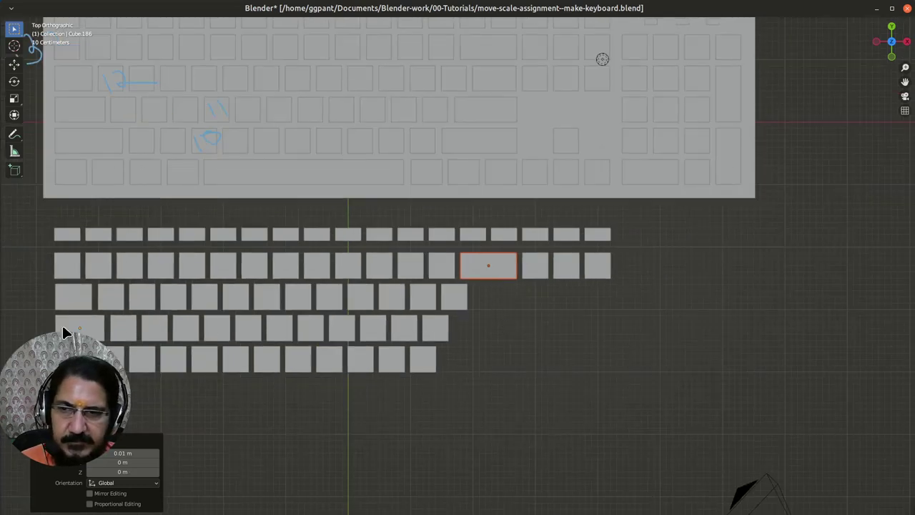
pyautogui.click(79, 303)
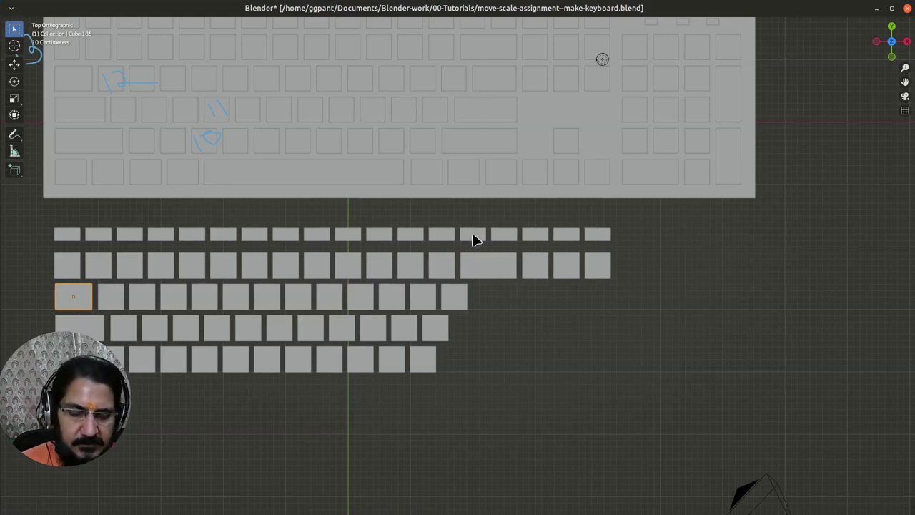
pyautogui.hotkey('ctrl', 'v')
pyautogui.press('g')
pyautogui.press('x')
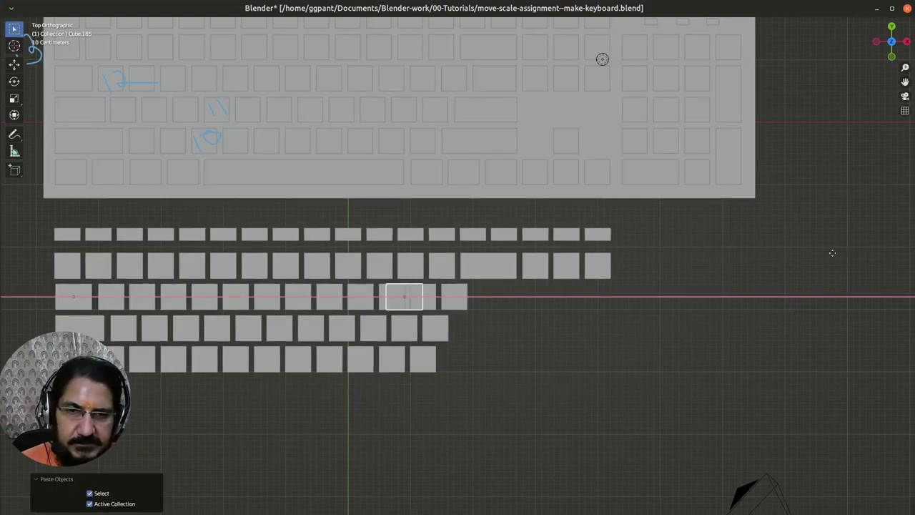
pyautogui.click(895, 258)
# Step: Scale the wide key at the twelve-key row's far end by 1.2 along X and move it 0.05 m along X
pyautogui.scroll(5, 509, 351)
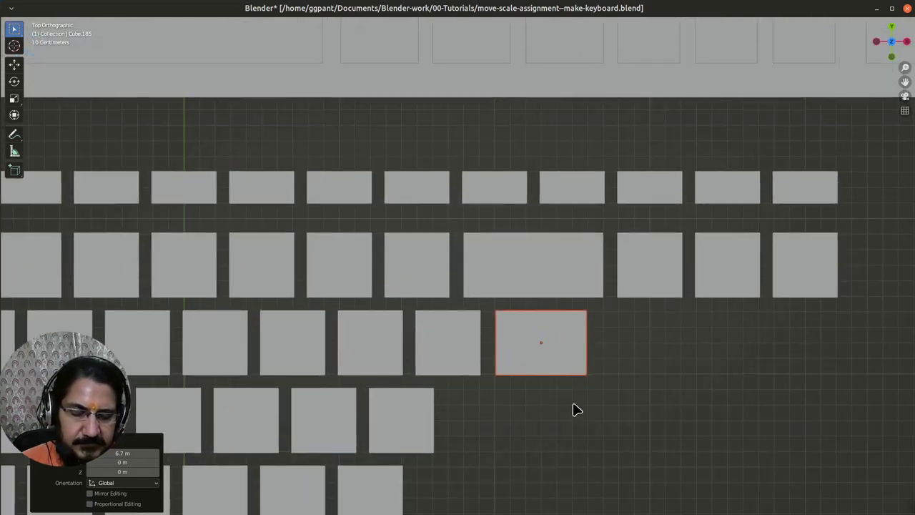
pyautogui.press('s')
pyautogui.press('x')
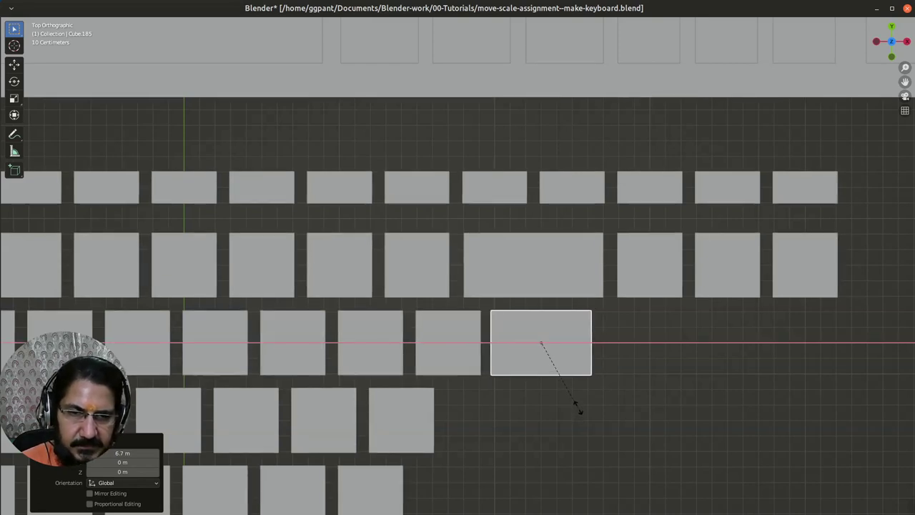
pyautogui.write('1.2')
pyautogui.press('Return')
pyautogui.press('g')
pyautogui.press('x')
pyautogui.write('.05')
pyautogui.press('Return')
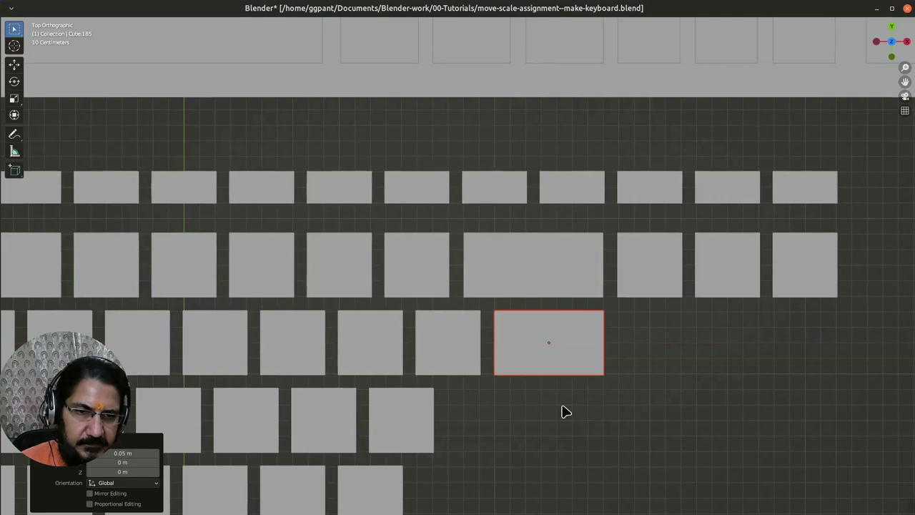
pyautogui.scroll(-2, 555, 444)
pyautogui.scroll(-2, 548, 445)
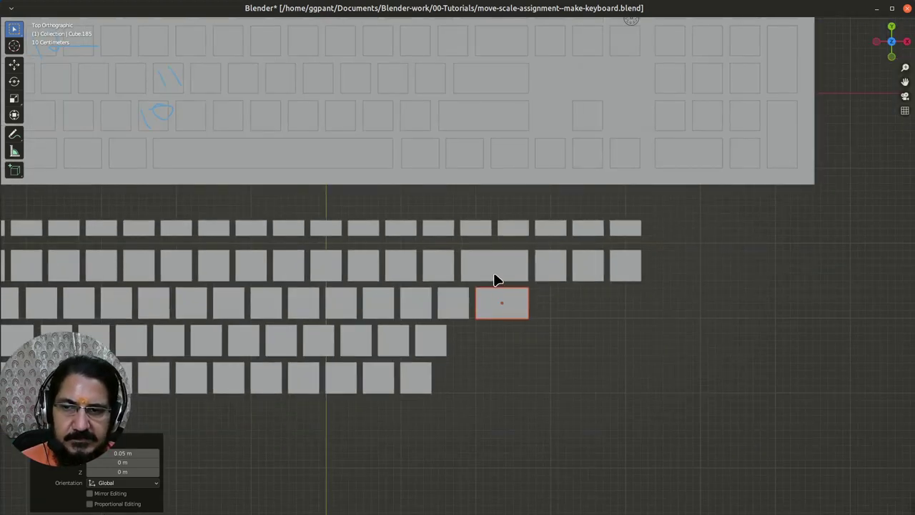
# Step: Paste a copy of the ten-key row's wide key and move it about 6.34 m along X and 0.5 m along Y to the eleven-key row's far end
pyautogui.scroll(-4, 470, 374)
pyautogui.scroll(1, 469, 374)
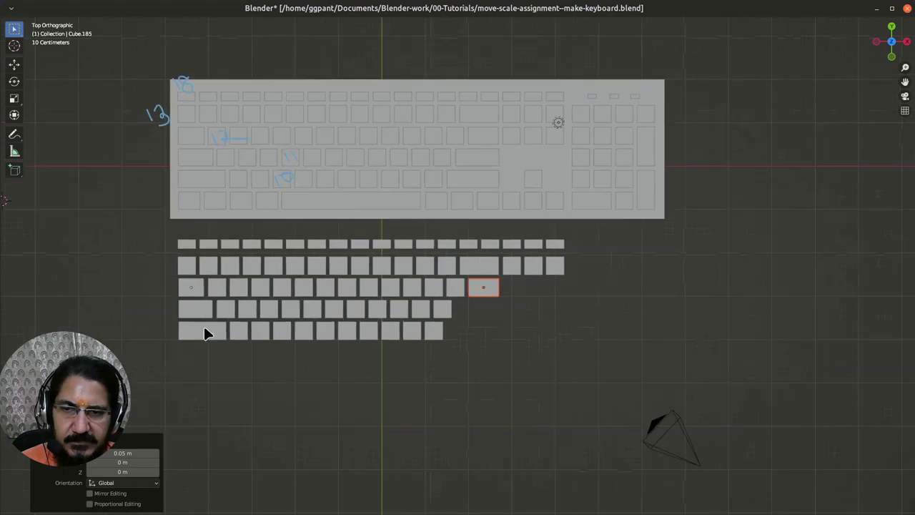
pyautogui.click(203, 333)
pyautogui.hotkey('ctrl', 'v')
pyautogui.press('g')
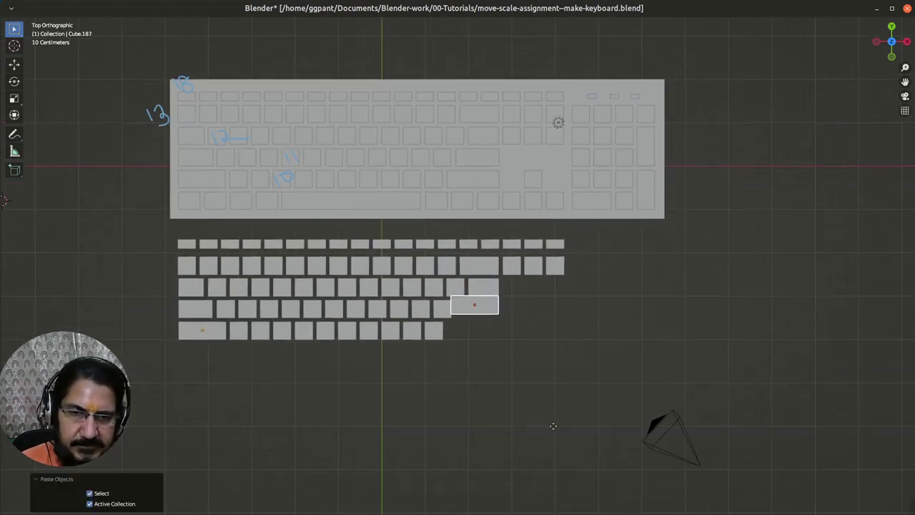
pyautogui.click(549, 425)
# Step: Scale the wide key at the eleven-key row's far end by 0.92 along X
pyautogui.scroll(6, 544, 421)
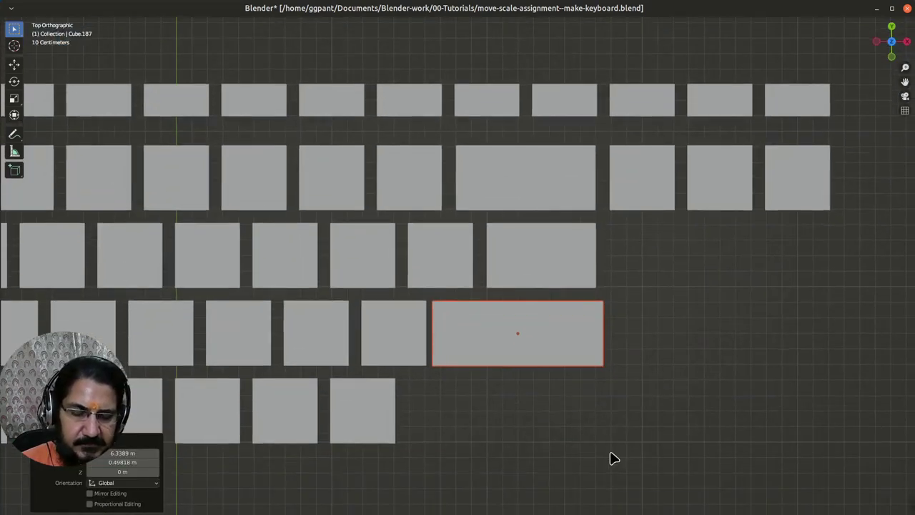
pyautogui.press('s')
pyautogui.press('x')
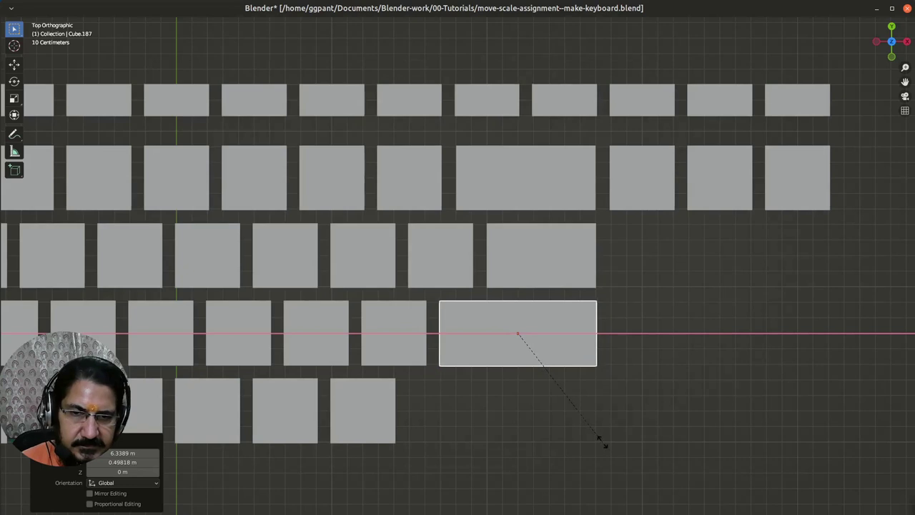
pyautogui.click(602, 448)
# Step: Paste a copy of the eleven-key row's far-end wide key and move it -0.5 m along Y into the ten-key row
pyautogui.scroll(-2, 604, 465)
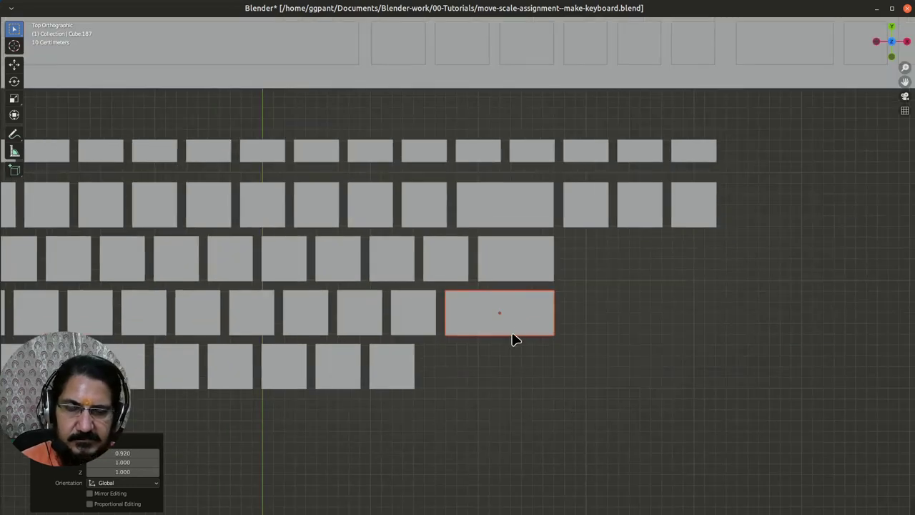
pyautogui.scroll(-3, 521, 364)
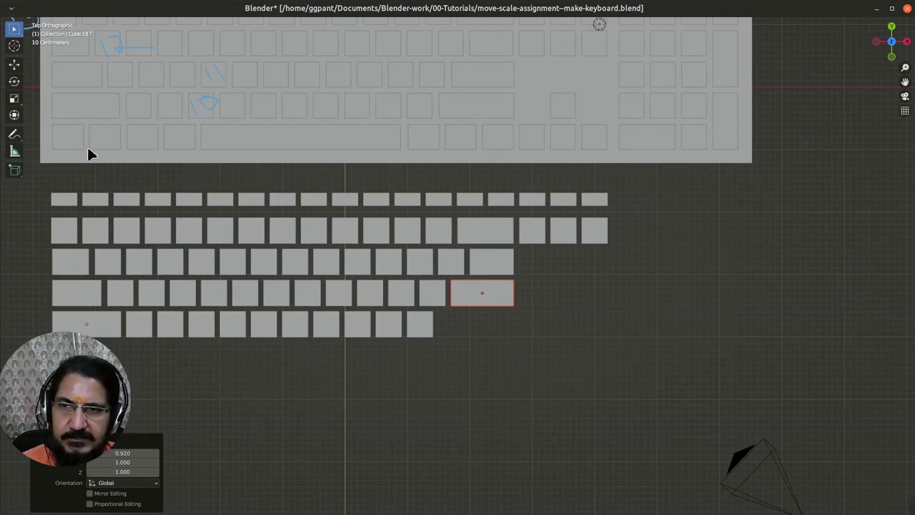
pyautogui.click(469, 106)
pyautogui.click(493, 293)
pyautogui.hotkey('ctrl', 'v')
pyautogui.press('g')
pyautogui.press('y')
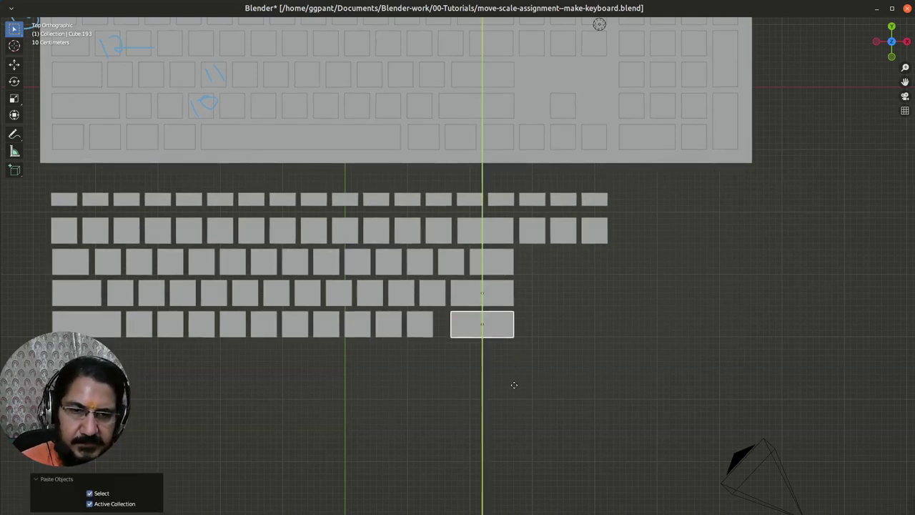
pyautogui.click(510, 383)
# Step: Scale the wide key at the ten-key row's far end by 1.2 along X and move it -0.1 m along X
pyautogui.scroll(4, 512, 386)
pyautogui.press('s')
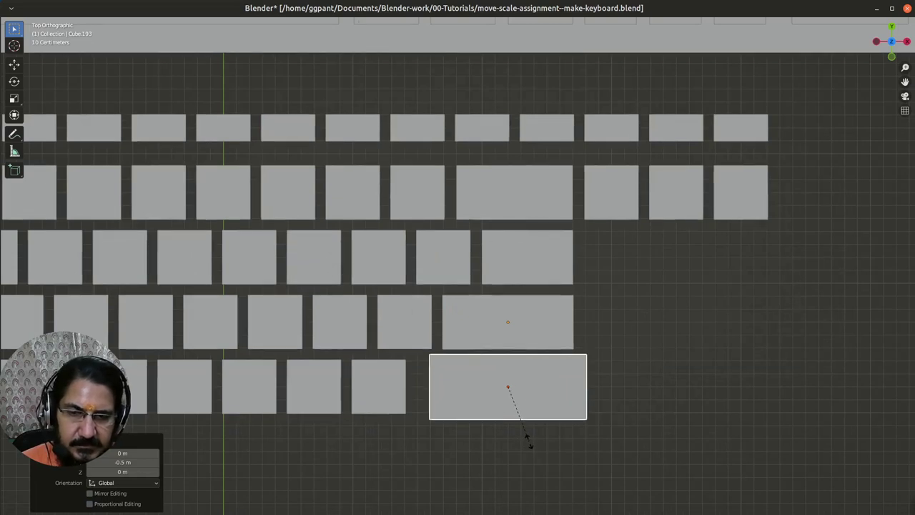
pyautogui.press('x')
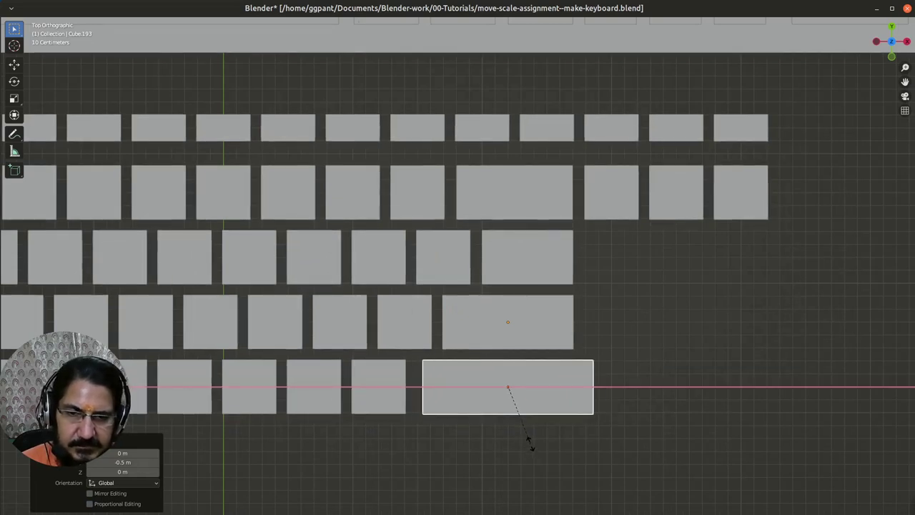
pyautogui.write('1.2')
pyautogui.press('Return')
pyautogui.press('g')
pyautogui.press('x')
pyautogui.press('Return')
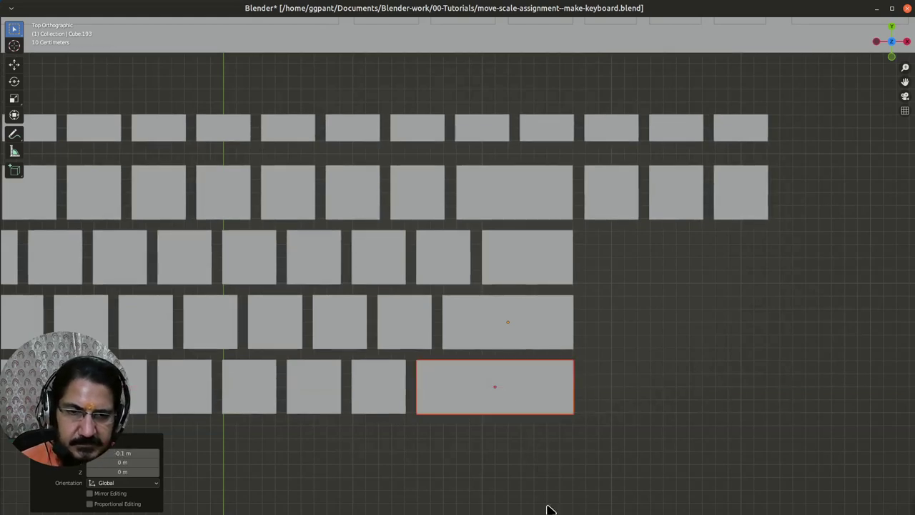
# Step: Copy the three square keys at the thirteen-key row's far end and move the copies along Y down to the twelve-key row
pyautogui.scroll(-5, 480, 436)
pyautogui.keyDown('shift'); pyautogui.moveTo(426, 389); pyautogui.dragTo(435, 393, button='middle'); pyautogui.keyUp('shift')
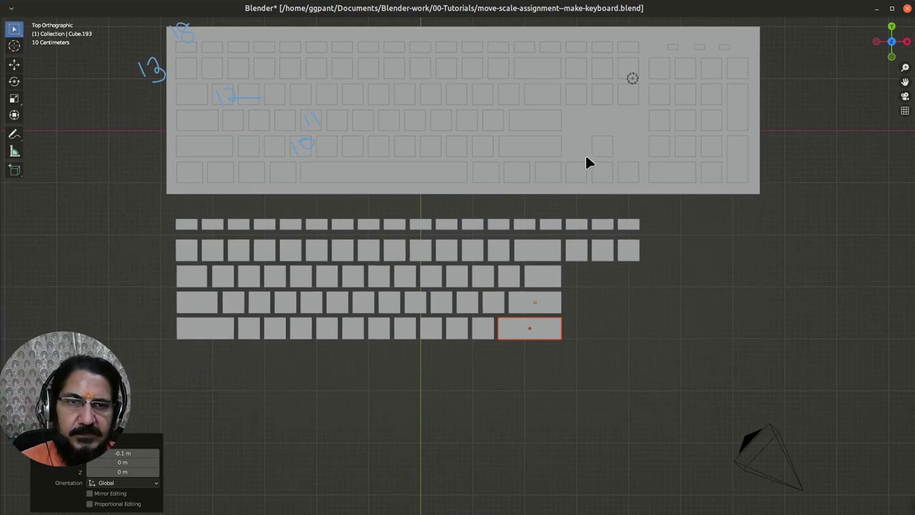
pyautogui.scroll(-2, 640, 329)
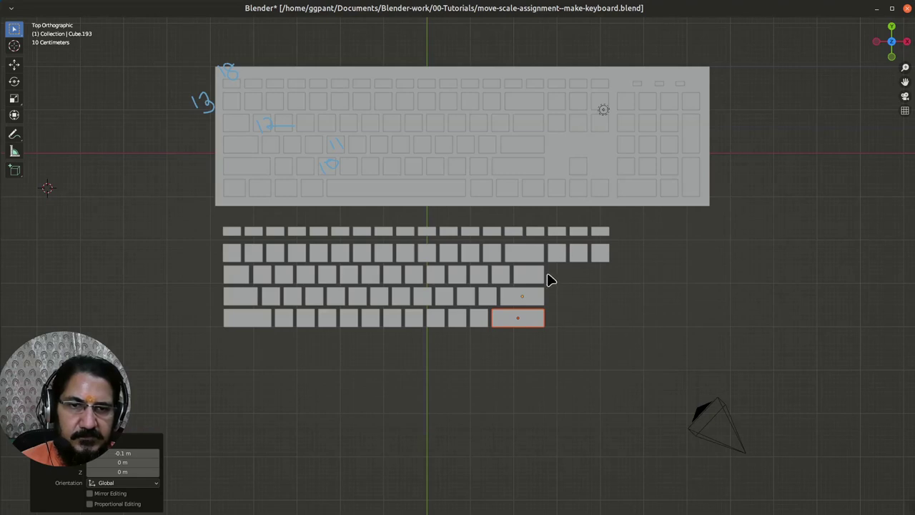
pyautogui.moveTo(561, 274); pyautogui.dragTo(623, 240)
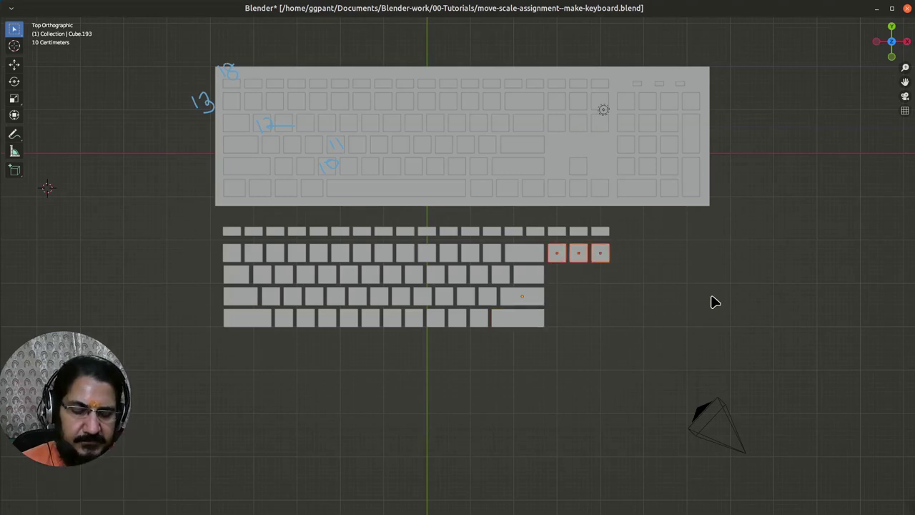
pyautogui.hotkey('ctrl', 'c')
pyautogui.hotkey('ctrl', 'v')
pyautogui.press('g')
pyautogui.press('y')
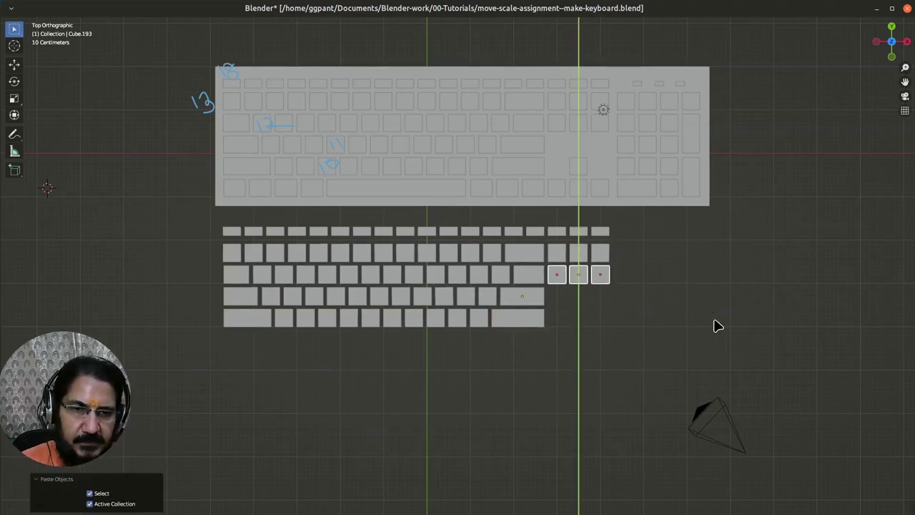
pyautogui.press('Return')
# Step: Copy the three new keys plus the middle key above them and move the copies -1.5 m along Y as arrow keys
pyautogui.keyDown('shift'); pyautogui.click(577, 252); pyautogui.keyUp('shift')
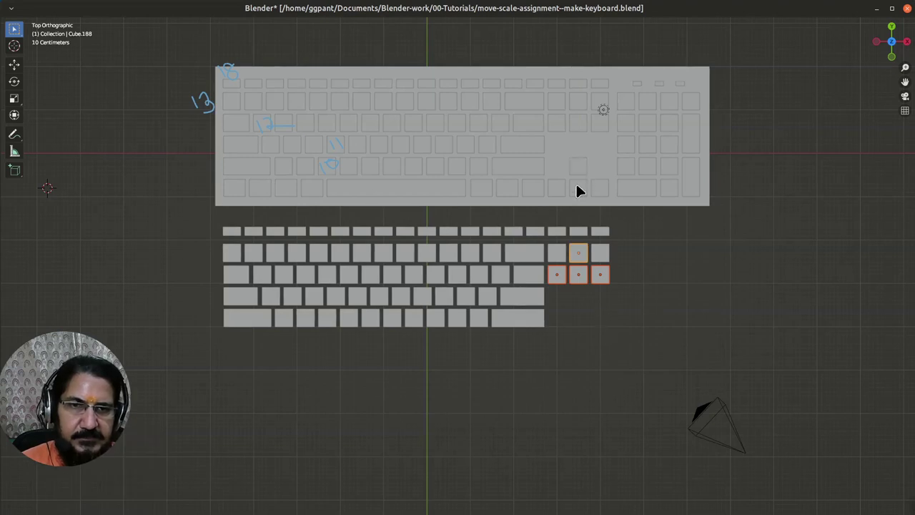
pyautogui.hotkey('ctrl', 'v')
pyautogui.press('g')
pyautogui.press('y')
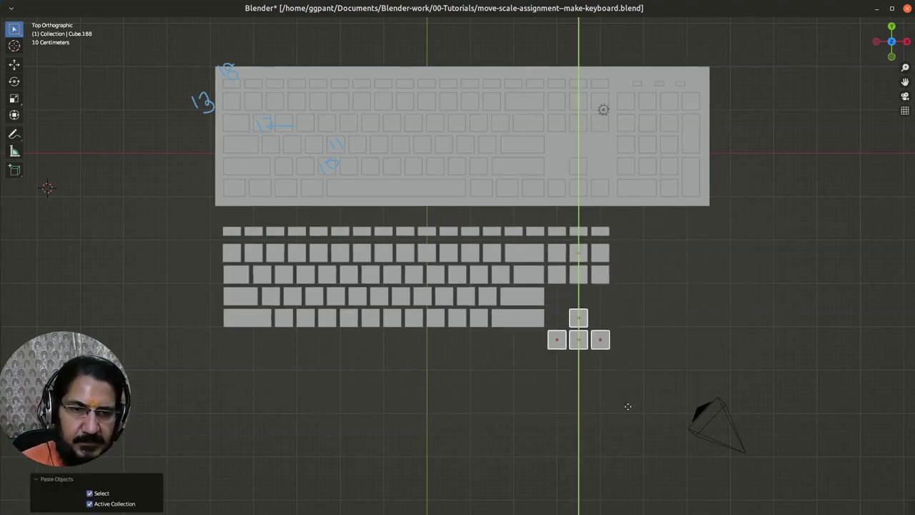
pyautogui.click(622, 419)
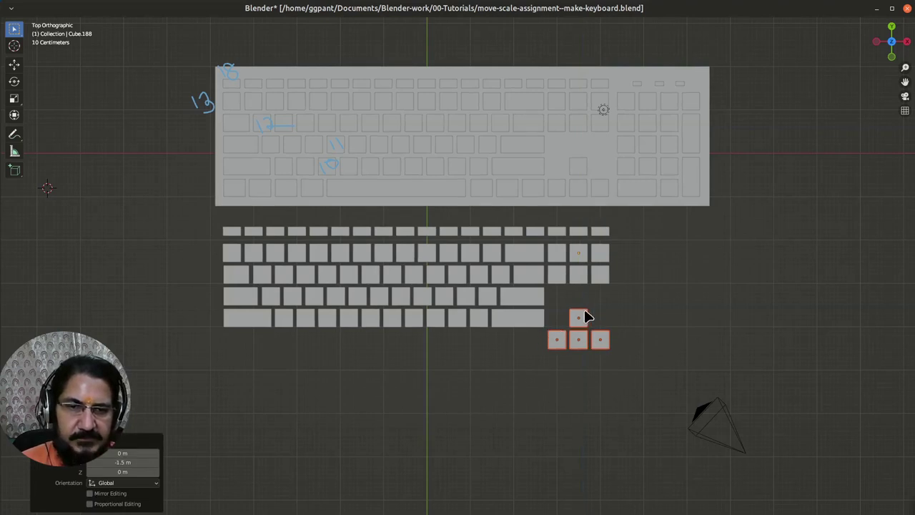
# Step: Copy the ten-key row's starting wide key and move the copy -0.5 m along Y to begin the lowest row
pyautogui.keyDown('shift'); pyautogui.moveTo(321, 384); pyautogui.dragTo(292, 342, button='middle'); pyautogui.keyUp('shift')
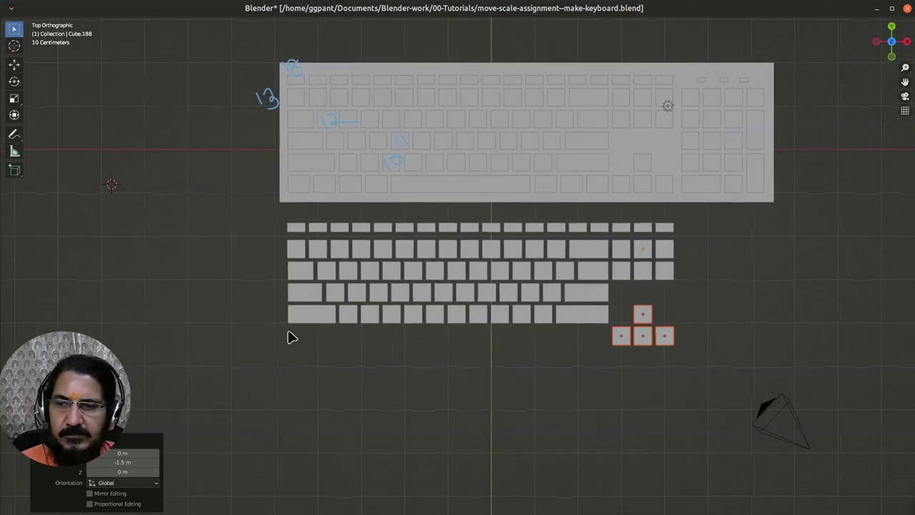
pyautogui.scroll(1, 482, 376)
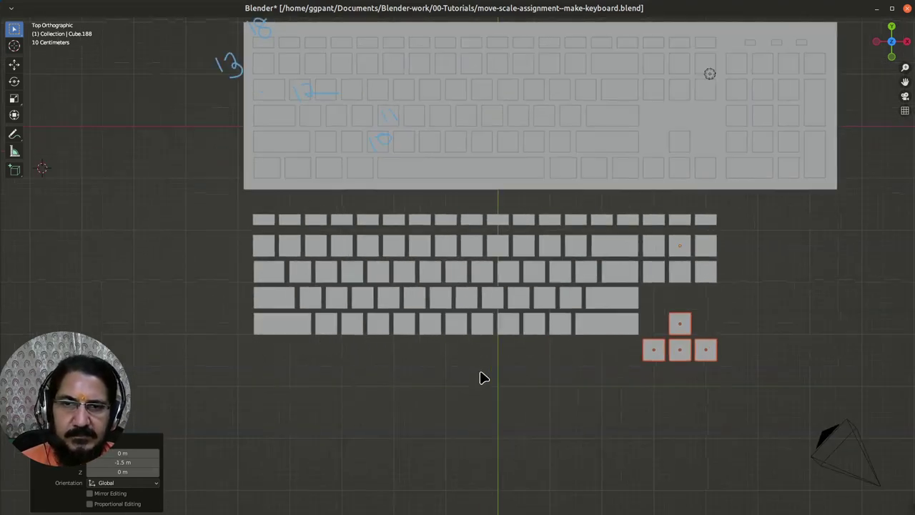
pyautogui.scroll(1, 300, 360)
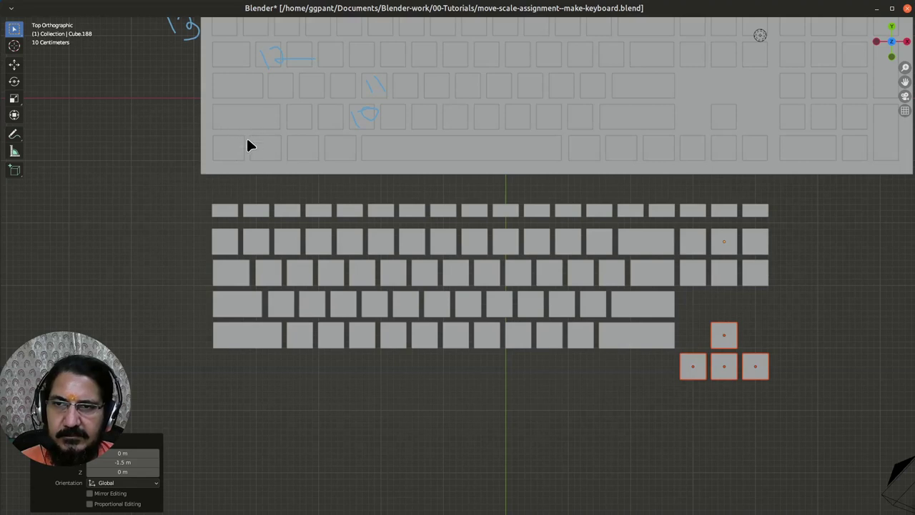
pyautogui.click(272, 345)
pyautogui.hotkey('ctrl', 'c')
pyautogui.hotkey('ctrl', 'v')
pyautogui.press('g')
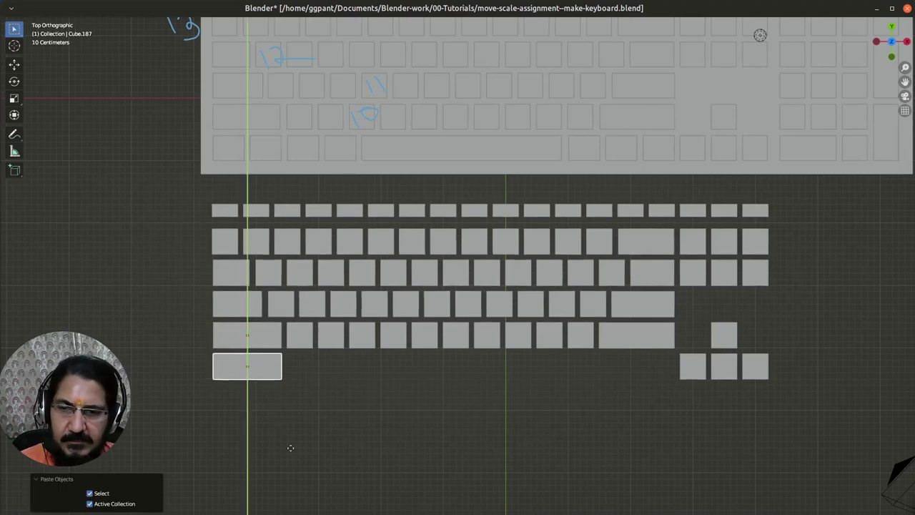
pyautogui.click(279, 447)
# Step: Scale the lowest row's first key by 0.45 along X and move it along X to align with the starting edge of the rows above
pyautogui.scroll(4, 279, 446)
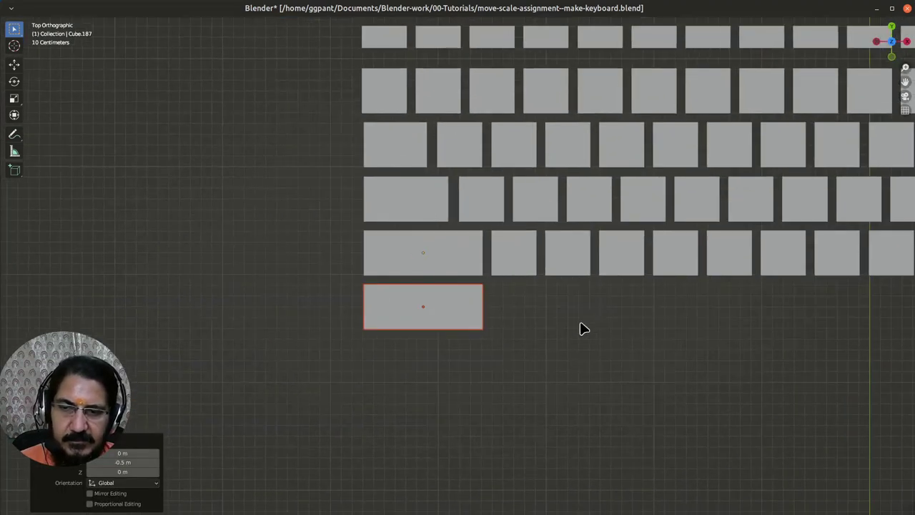
pyautogui.press('s')
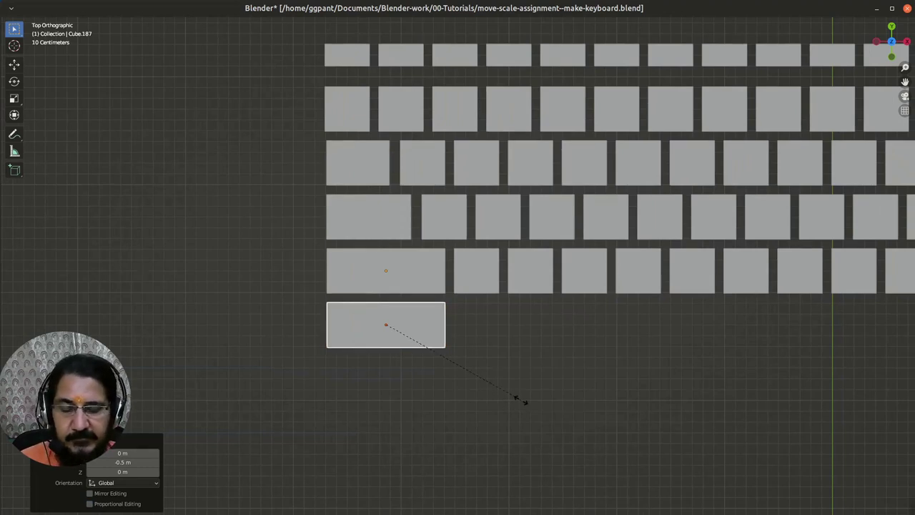
pyautogui.write('.45')
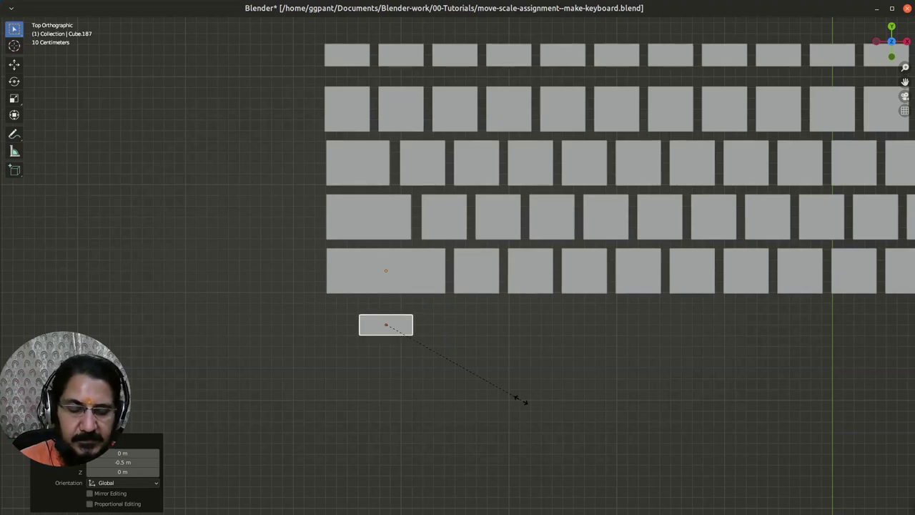
pyautogui.write('x')
pyautogui.press('Return')
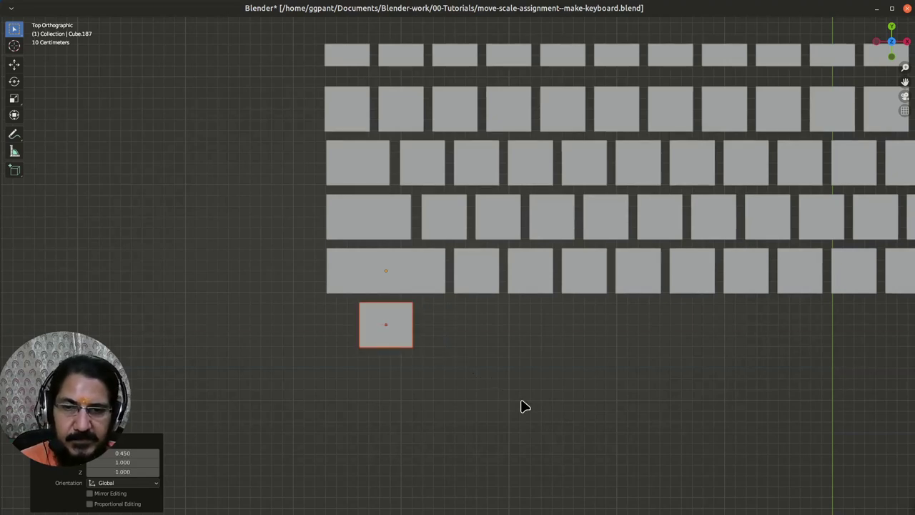
pyautogui.click(470, 392)
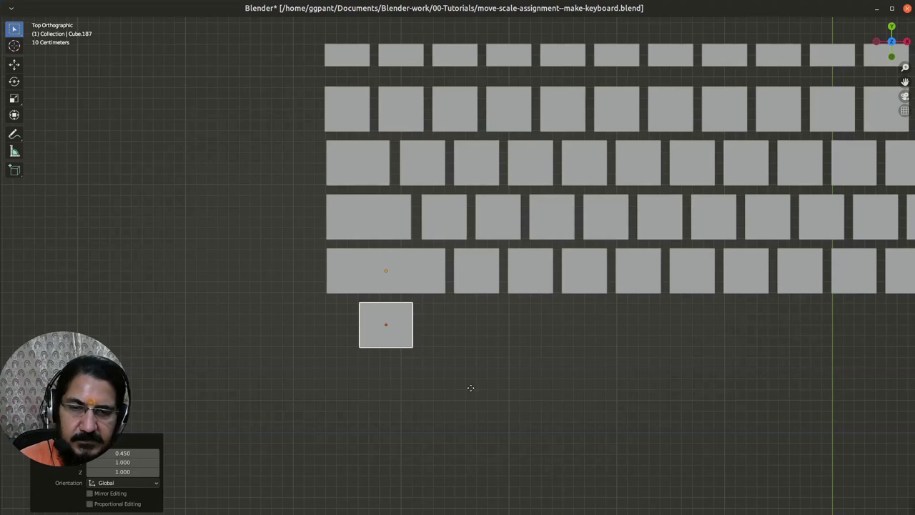
pyautogui.press('x')
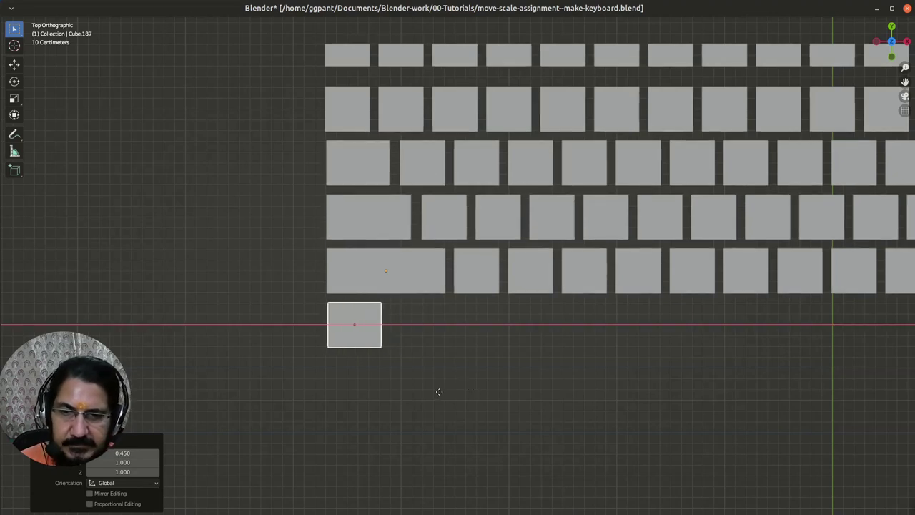
pyautogui.click(439, 392)
# Step: Duplicate the lowest row's first key by copy and paste, moving the copy 0.6 m along X
pyautogui.hotkey('ctrl', 'v')
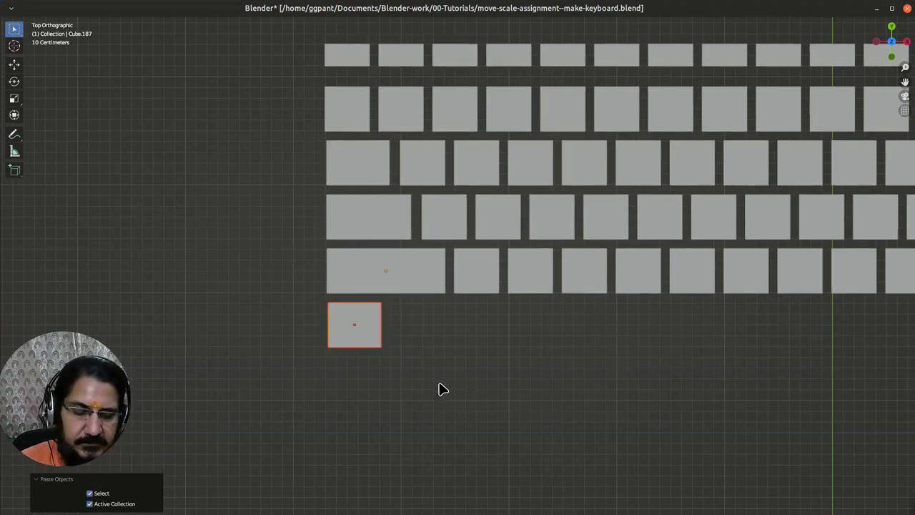
pyautogui.press('g')
pyautogui.press('x')
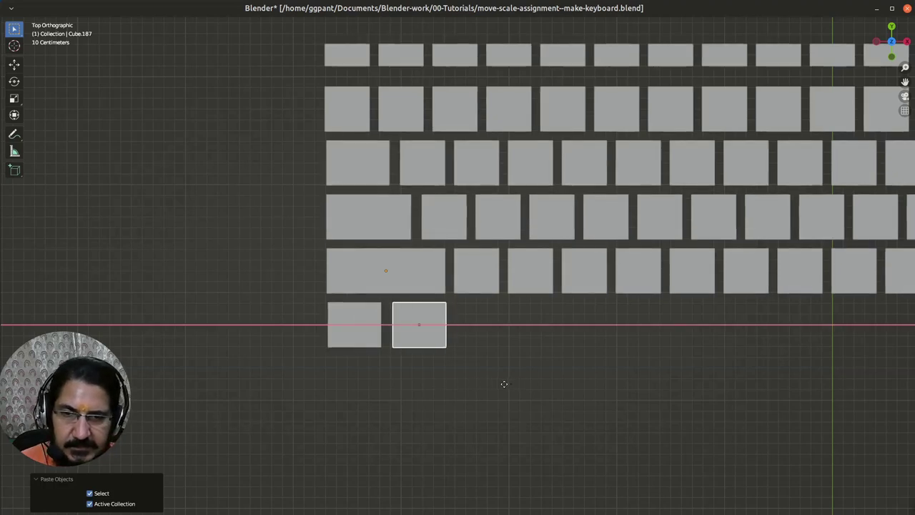
pyautogui.click(504, 384)
# Step: Copy the lowest row's first two keys together and move the copies 1.2 m along X
pyautogui.scroll(-3, 411, 411)
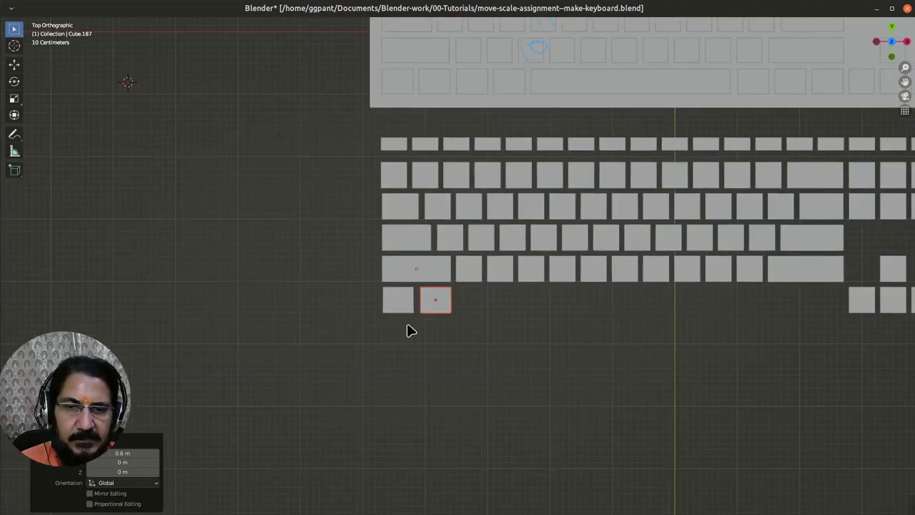
pyautogui.keyDown('shift'); pyautogui.click(398, 300); pyautogui.keyUp('shift')
pyautogui.hotkey('ctrl', 'c')
pyautogui.hotkey('ctrl', 'v')
pyautogui.press('g')
pyautogui.press('x')
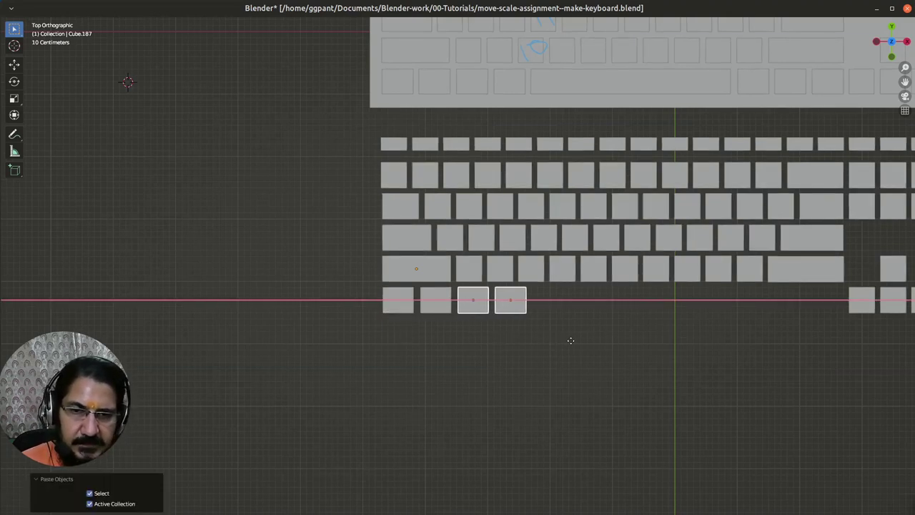
pyautogui.click(571, 343)
# Step: Copy the second, third and fourth keys of the lowest row and move the copies 5.1 m along X, beside the arrow keys
pyautogui.scroll(-2, 565, 358)
pyautogui.keyDown('shift'); pyautogui.moveTo(646, 342); pyautogui.dragTo(551, 376, button='middle'); pyautogui.keyUp('shift')
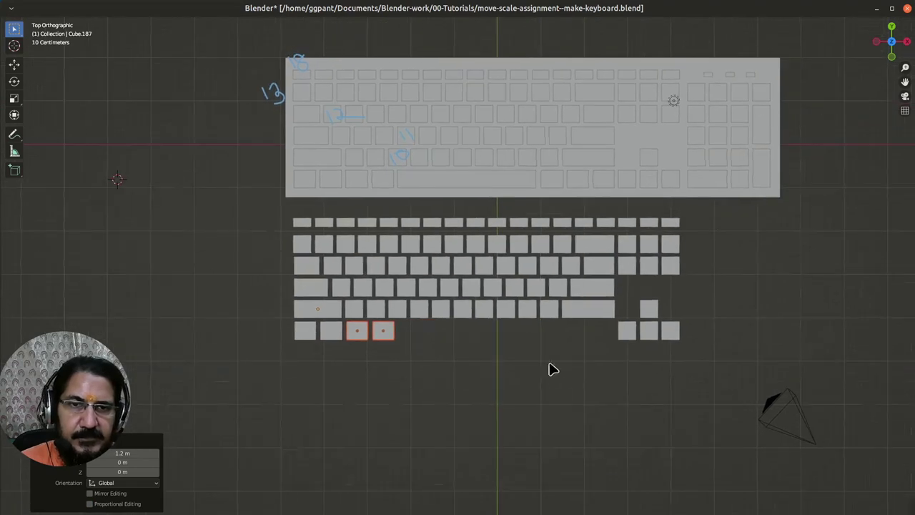
pyautogui.keyDown('shift'); pyautogui.click(329, 330); pyautogui.keyUp('shift')
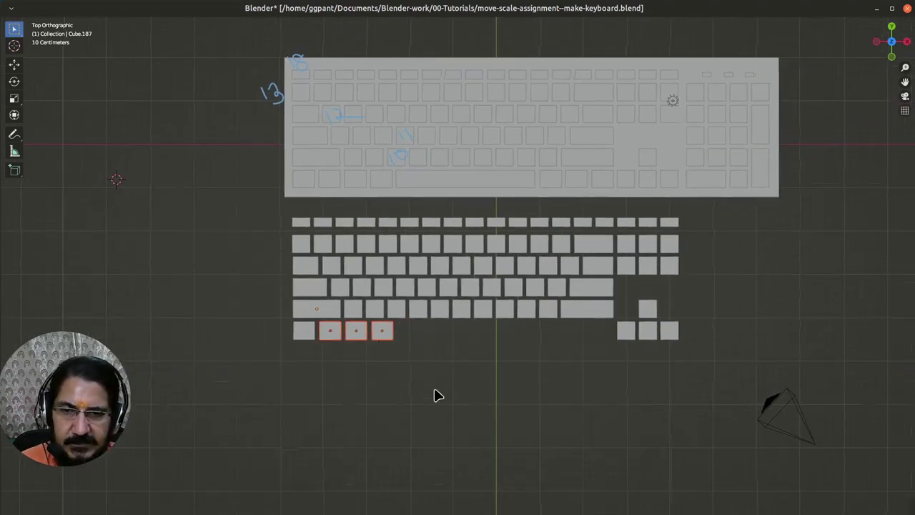
pyautogui.hotkey('ctrl', 'c')
pyautogui.hotkey('ctrl', 'v')
pyautogui.press('g')
pyautogui.press('x')
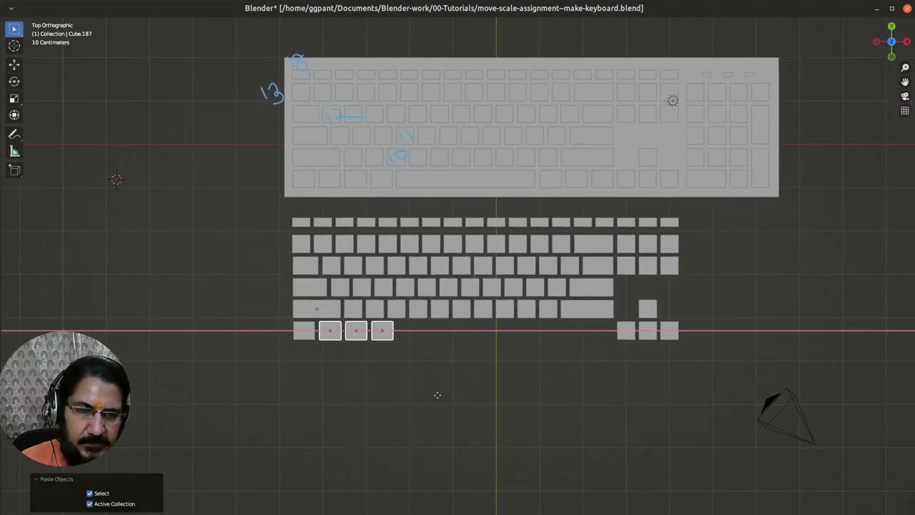
pyautogui.click(655, 398)
pyautogui.scroll(2, 637, 410)
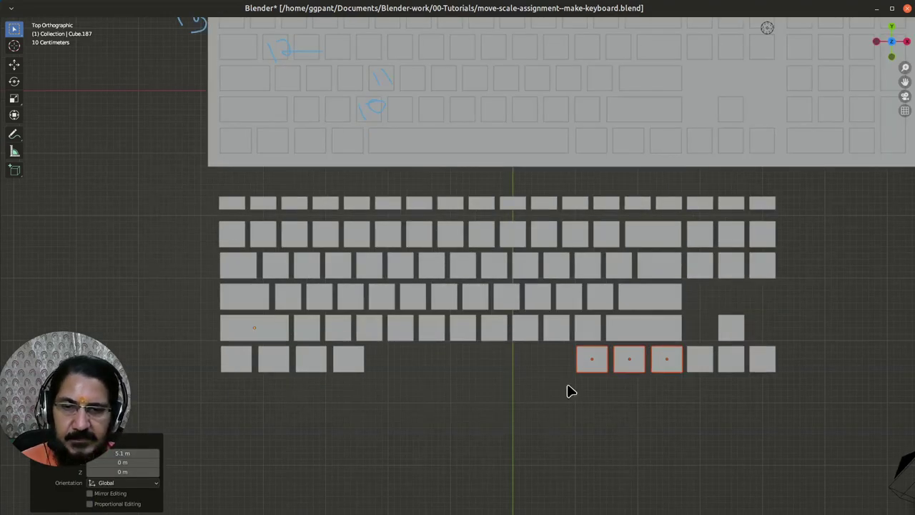
# Step: Copy the wide key ending the second-lowest row and move the copy -3 m along X and -0.5 m along Y, into the lowest row's gap
pyautogui.scroll(2, 453, 388)
pyautogui.scroll(2, 506, 413)
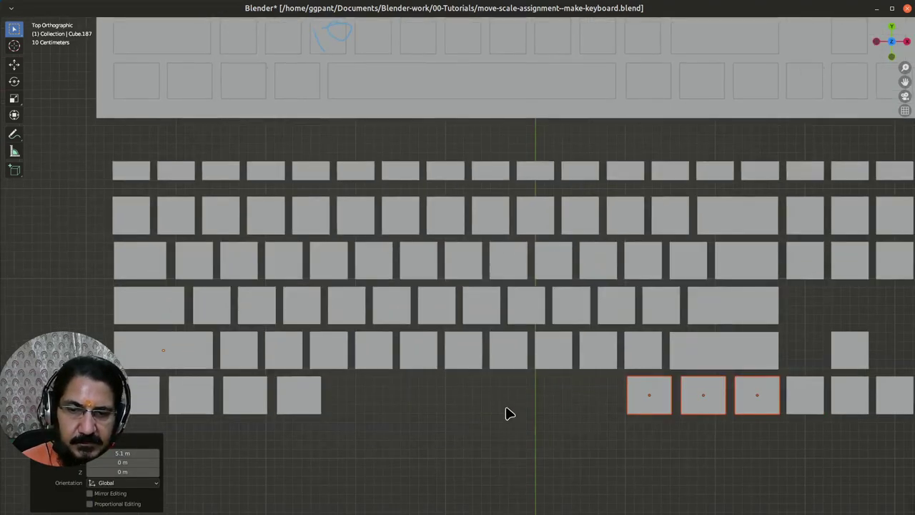
pyautogui.click(679, 292)
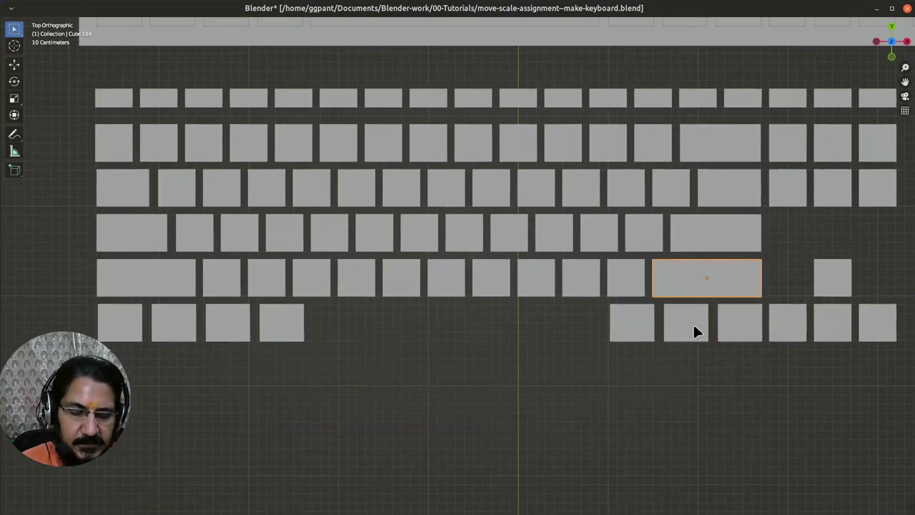
pyautogui.hotkey('ctrl', 'v')
pyautogui.press('g')
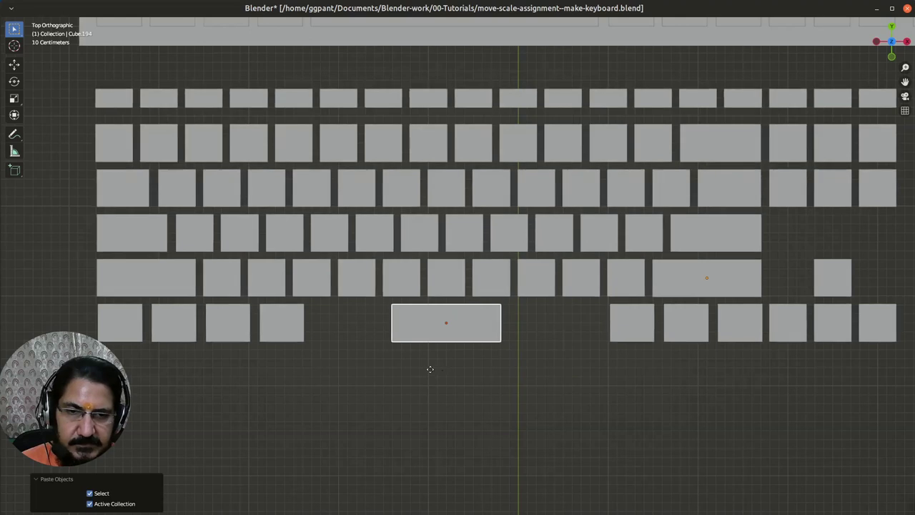
pyautogui.click(422, 368)
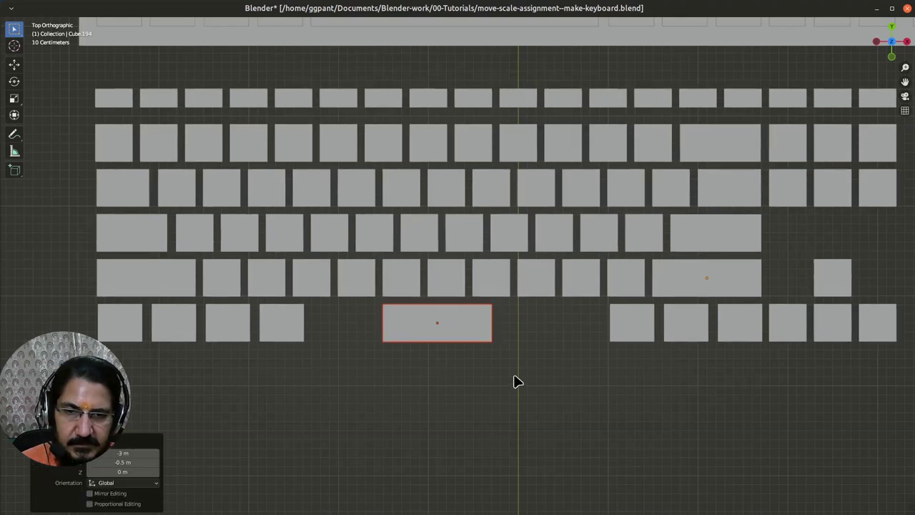
# Step: Scale the copied wide key by 2.3 along X as the space bar and move it 0.2 m along X
pyautogui.press('s')
pyautogui.press('x')
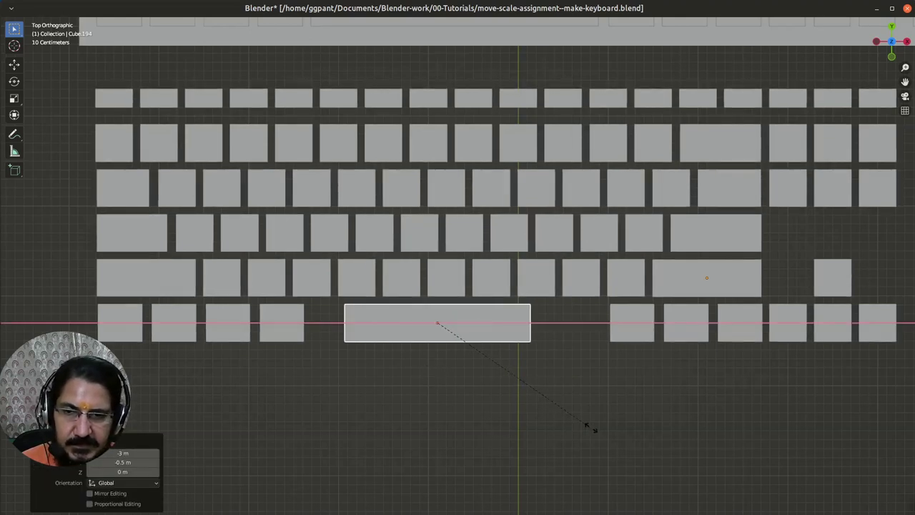
pyautogui.click(633, 469)
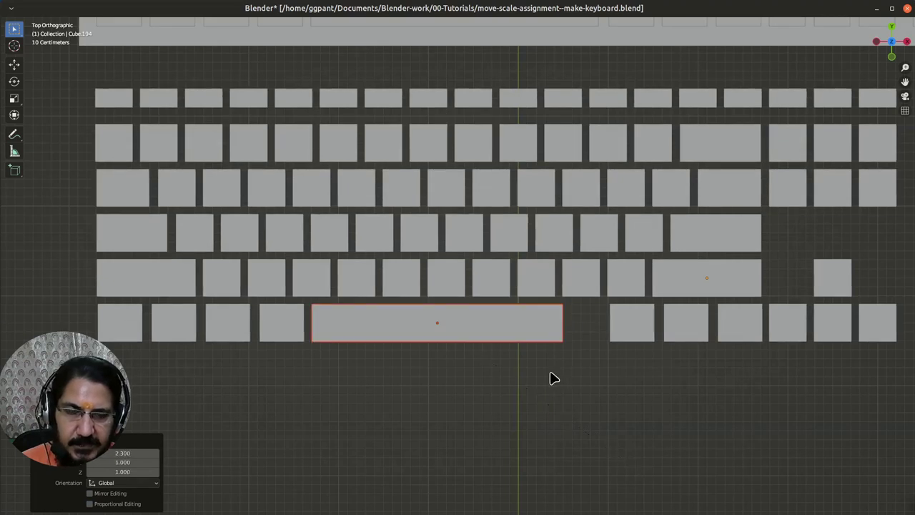
pyautogui.press('g')
pyautogui.press('x')
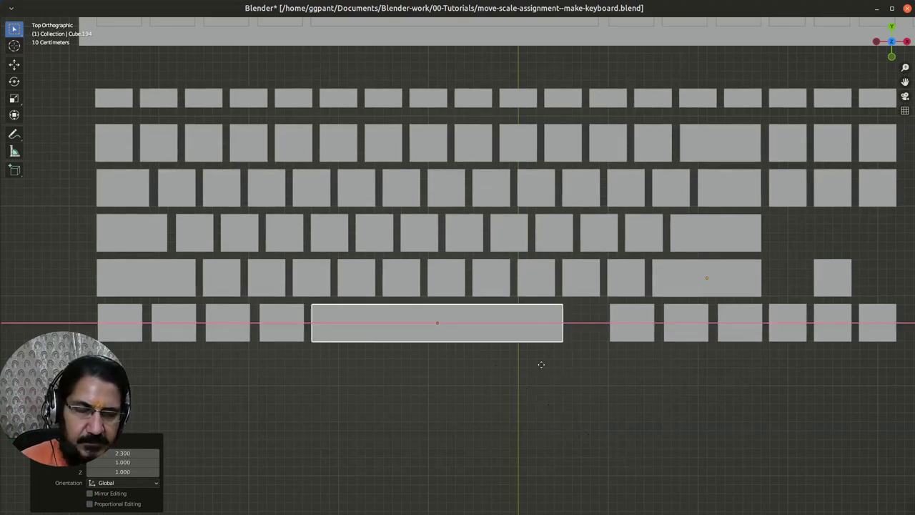
pyautogui.click(563, 368)
# Step: Widen the space bar along X by a factor of 1.1, followed by a factor of 1.05
pyautogui.press('s')
pyautogui.press('x')
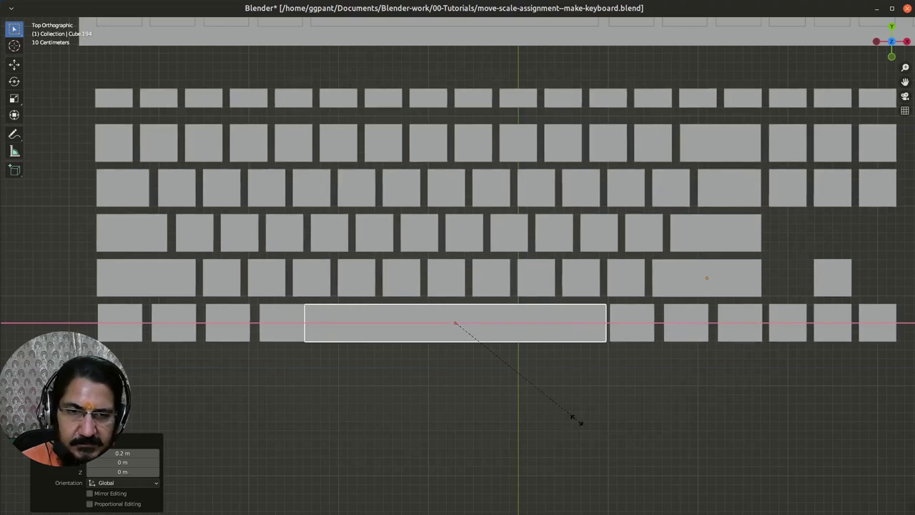
pyautogui.click(523, 374)
pyautogui.scroll(2, 523, 374)
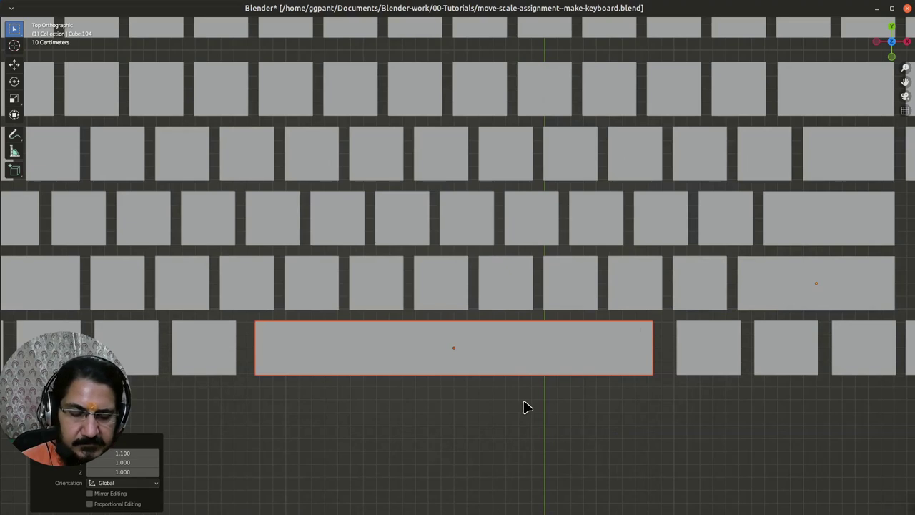
pyautogui.press('s')
pyautogui.press('x')
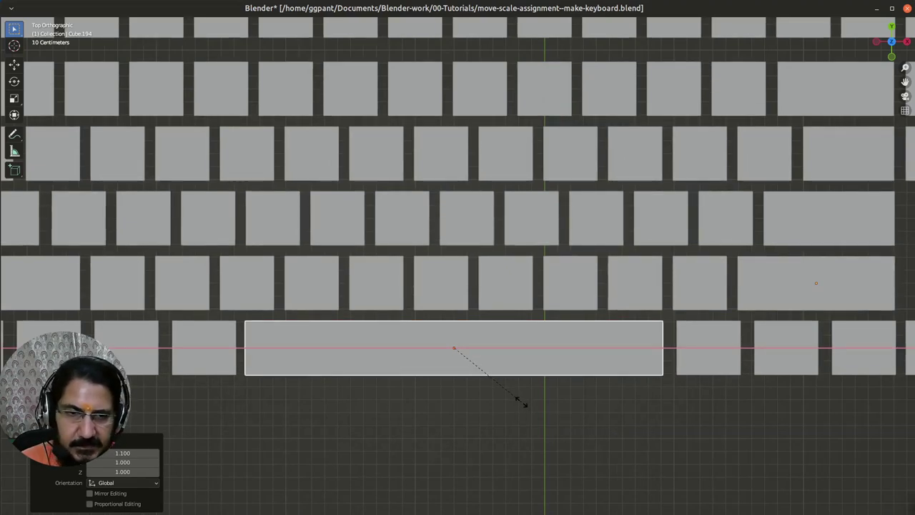
pyautogui.click(512, 413)
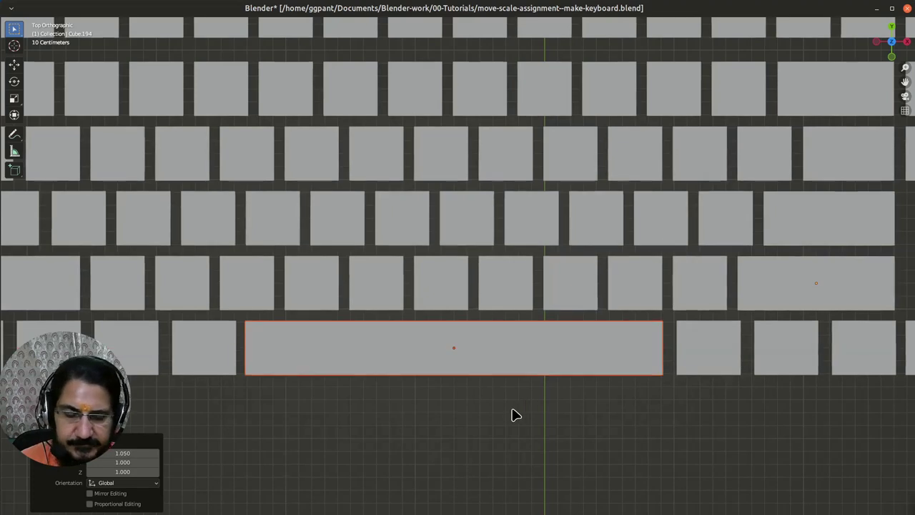
# Step: Move the space bar 0.02 m along X and scale it by 0.99 along X
pyautogui.press('g')
pyautogui.press('x')
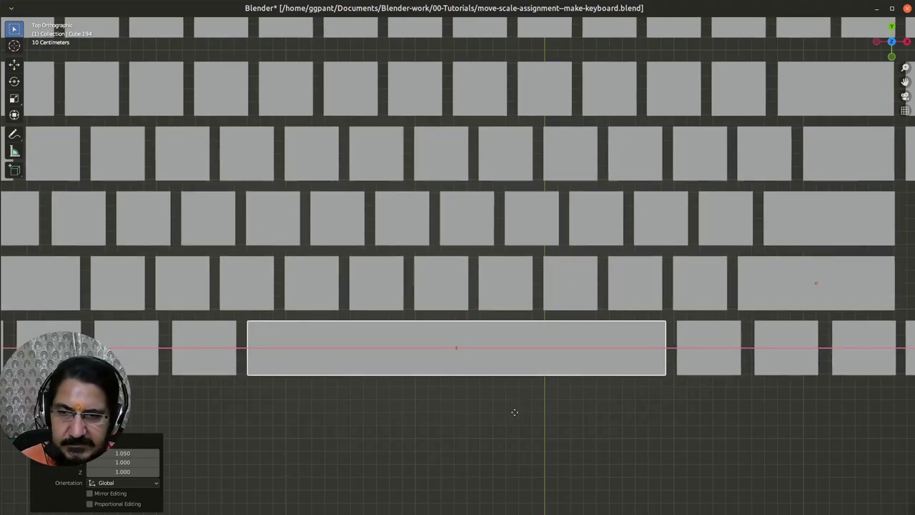
pyautogui.click(512, 415)
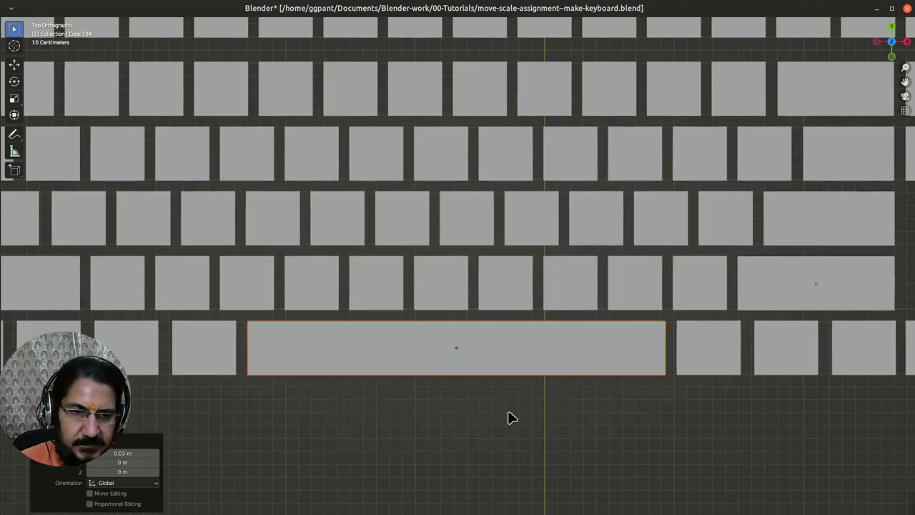
pyautogui.press('s')
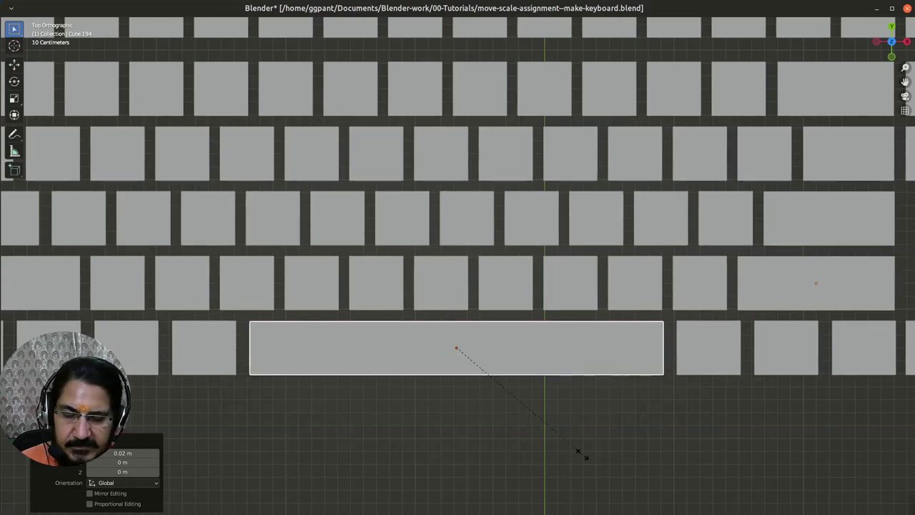
pyautogui.press('x')
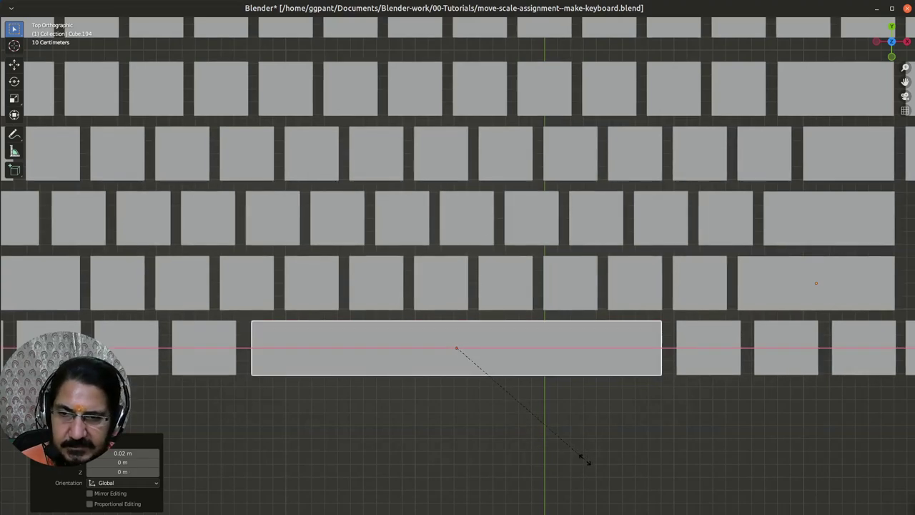
pyautogui.click(592, 470)
# Step: Narrow the space bar once more by a factor of 0.99 along X
pyautogui.scroll(1, 677, 459)
pyautogui.scroll(2, 678, 459)
pyautogui.keyDown('shift'); pyautogui.moveTo(660, 474); pyautogui.dragTo(665, 305, button='middle'); pyautogui.keyUp('shift')
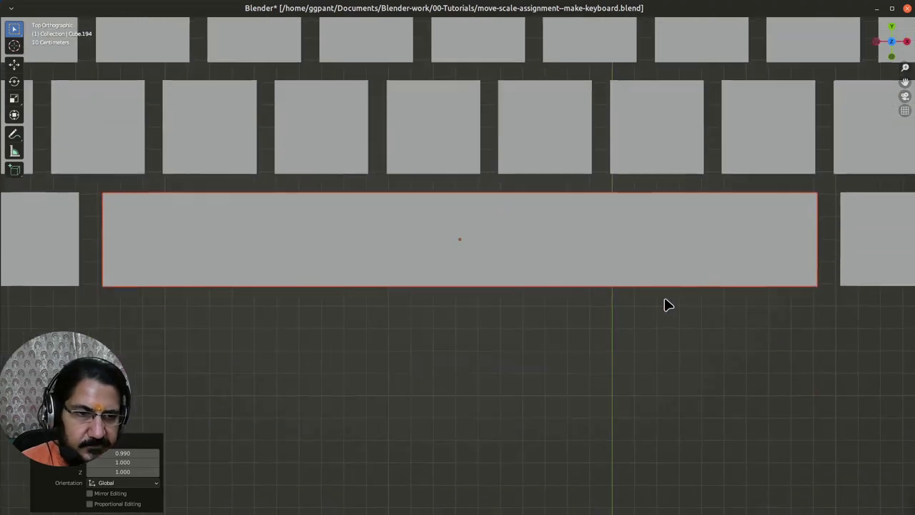
pyautogui.scroll(1, 657, 377)
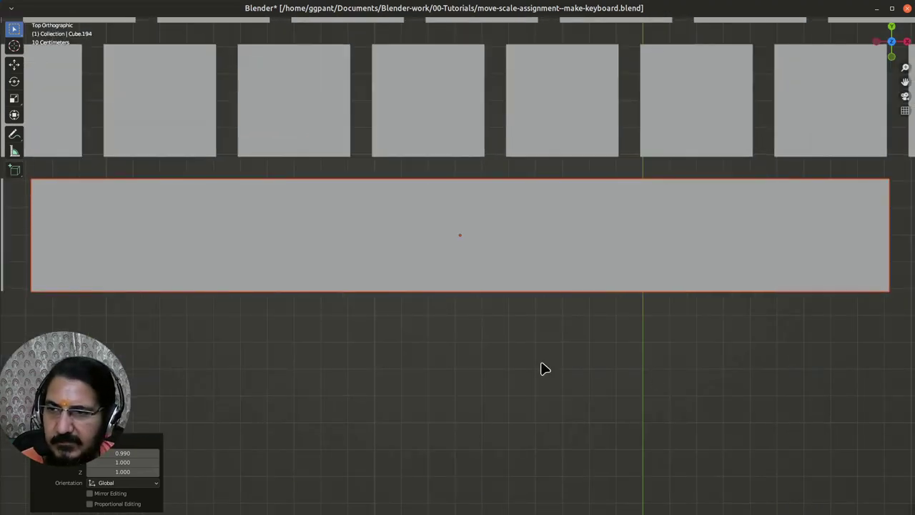
pyautogui.press('s')
pyautogui.press('x')
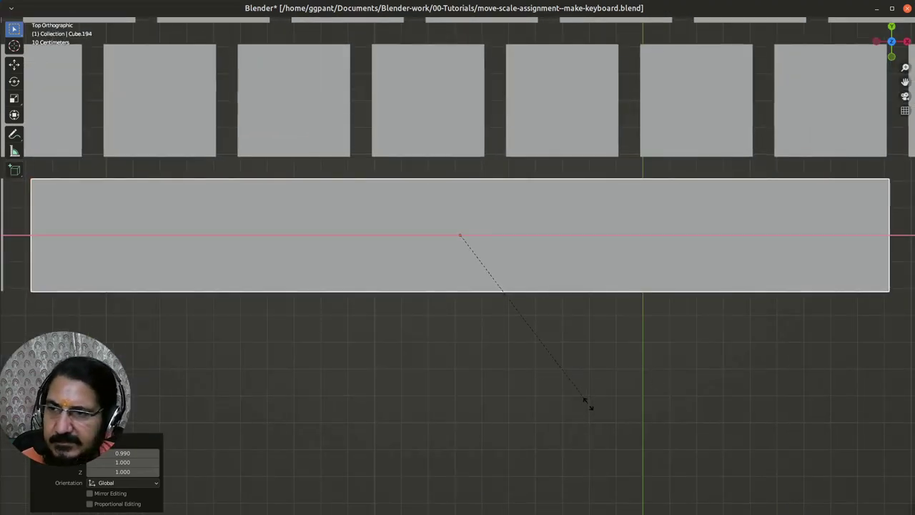
pyautogui.write('.99')
pyautogui.press('Return')
# Step: Fine-tune the space bar's width along X and move it -0.01 m along X to even the gaps beside it
pyautogui.scroll(-2, 500, 343)
pyautogui.keyDown('shift'); pyautogui.moveTo(497, 341); pyautogui.dragTo(521, 353, button='middle'); pyautogui.keyUp('shift')
pyautogui.press('s')
pyautogui.press('x')
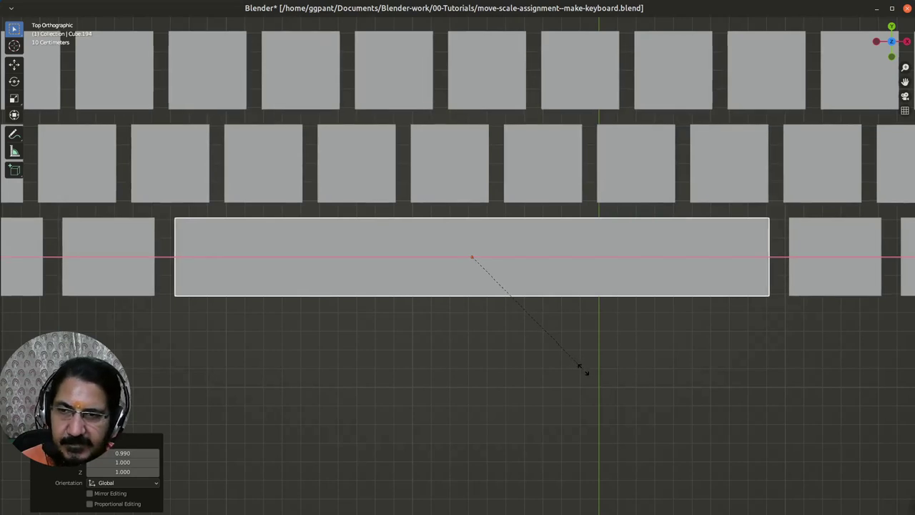
pyautogui.click(677, 364)
pyautogui.press('g')
pyautogui.click(659, 361)
pyautogui.scroll(-7, 625, 382)
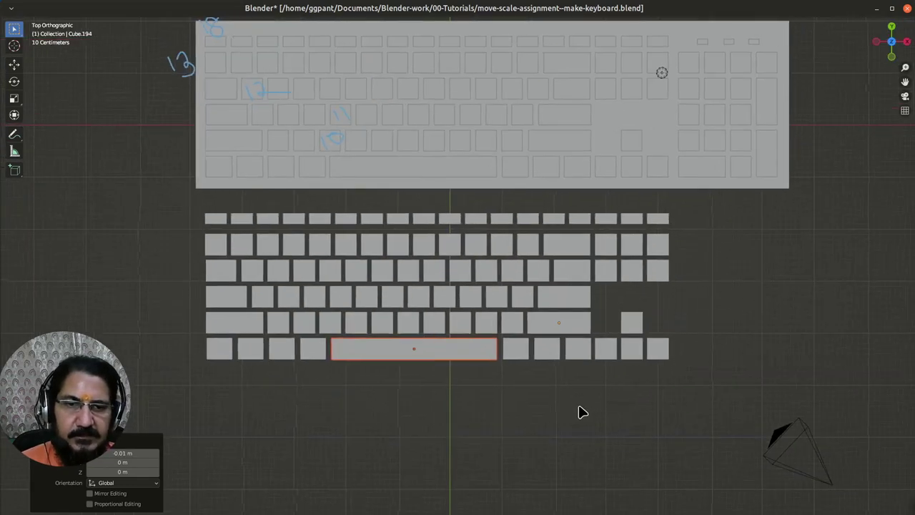
# Step: Copy the block of six keys above the arrow keys and move the copies 1.6 m along X to begin the number pad
pyautogui.scroll(-3, 581, 412)
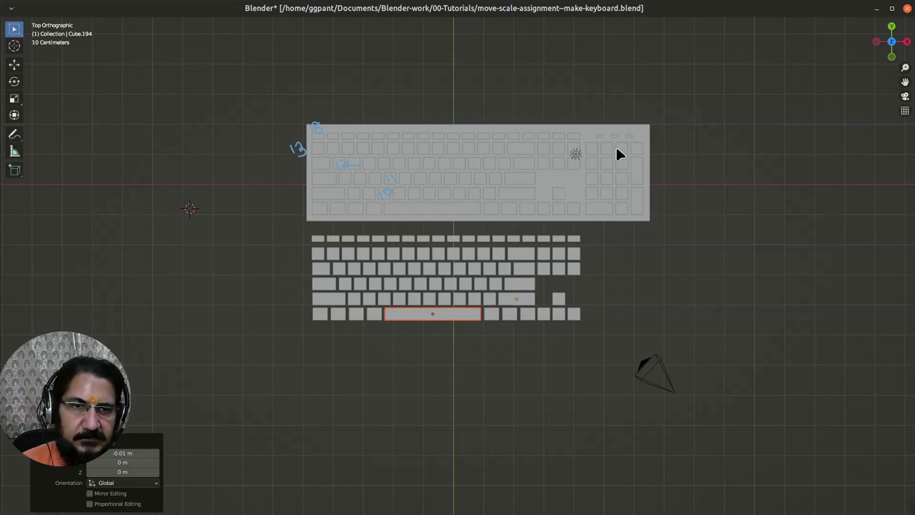
pyautogui.moveTo(597, 256); pyautogui.dragTo(548, 282)
pyautogui.scroll(2, 804, 301)
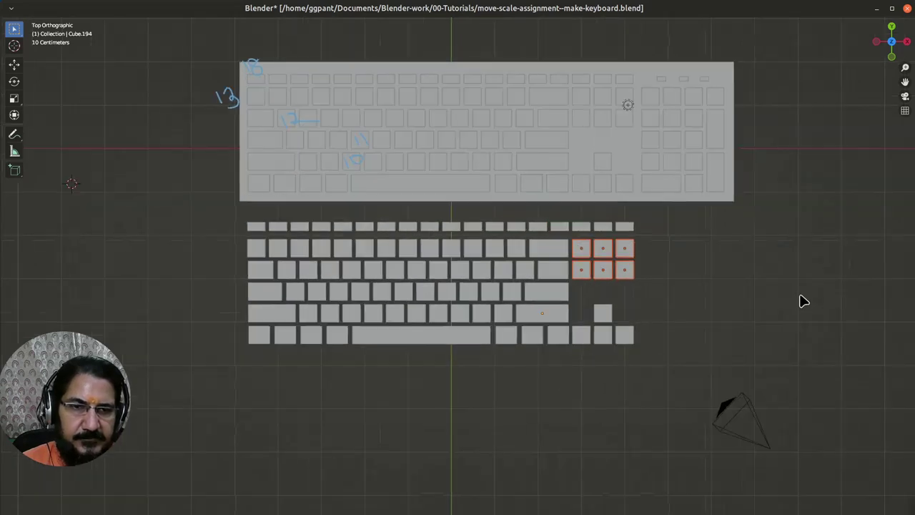
pyautogui.keyDown('shift'); pyautogui.moveTo(804, 301); pyautogui.dragTo(627, 280, button='middle'); pyautogui.keyUp('shift')
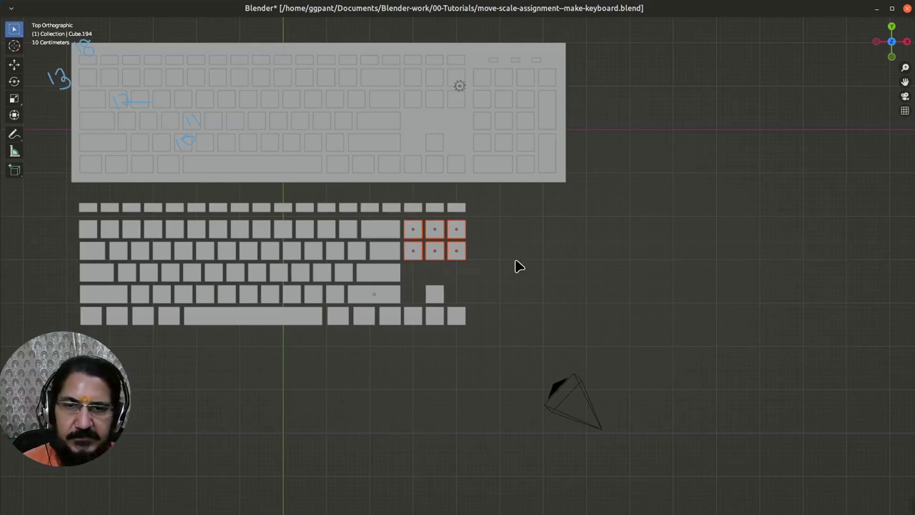
pyautogui.hotkey('ctrl', 'v')
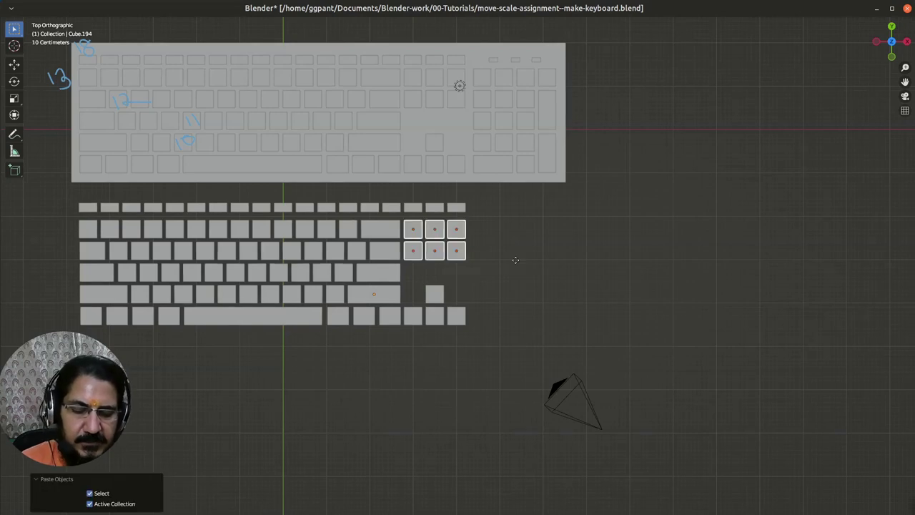
pyautogui.press('g')
pyautogui.press('x')
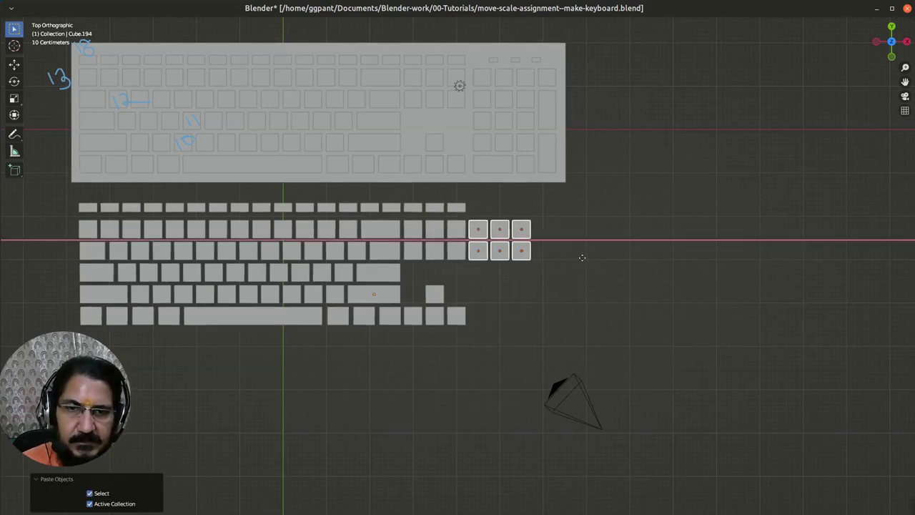
pyautogui.click(586, 261)
# Step: Duplicate the six number pad keys and move the copies -1 m along Y
pyautogui.scroll(2, 580, 322)
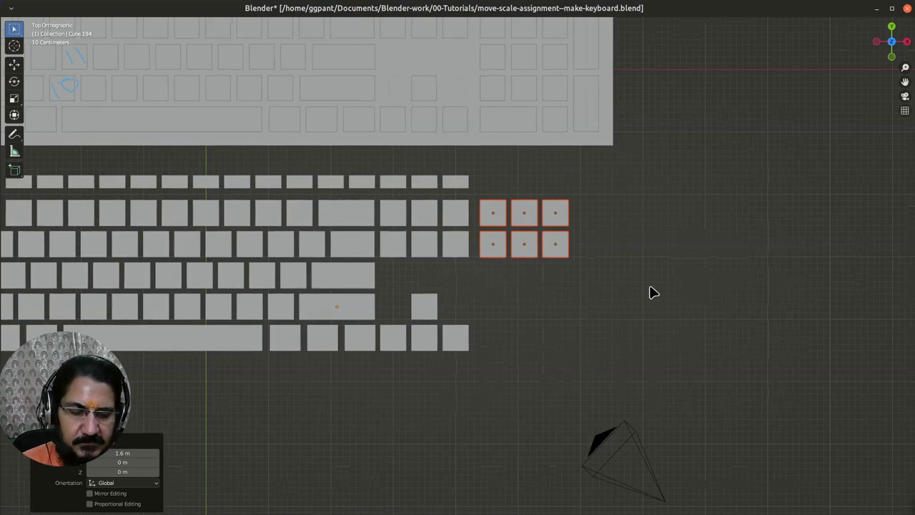
pyautogui.hotkey('ctrl', 'c')
pyautogui.hotkey('ctrl', 'v')
pyautogui.press('g')
pyautogui.press('y')
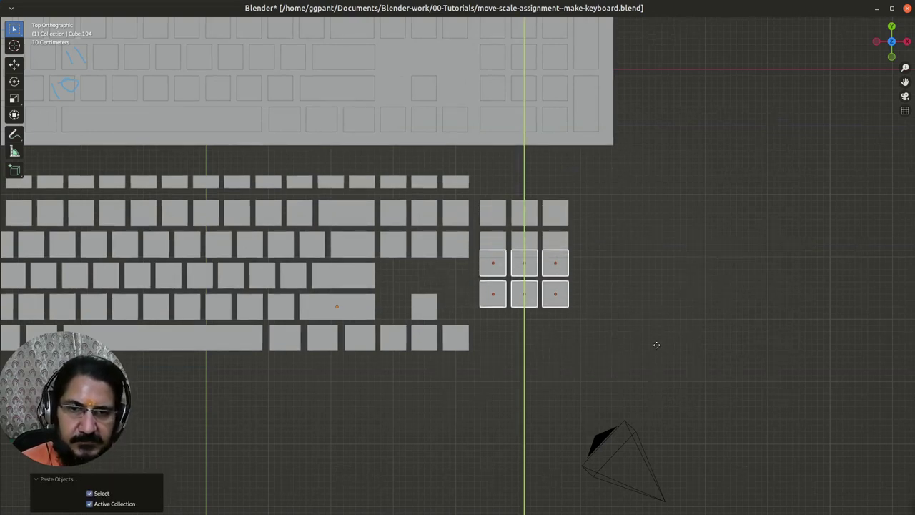
pyautogui.click(657, 351)
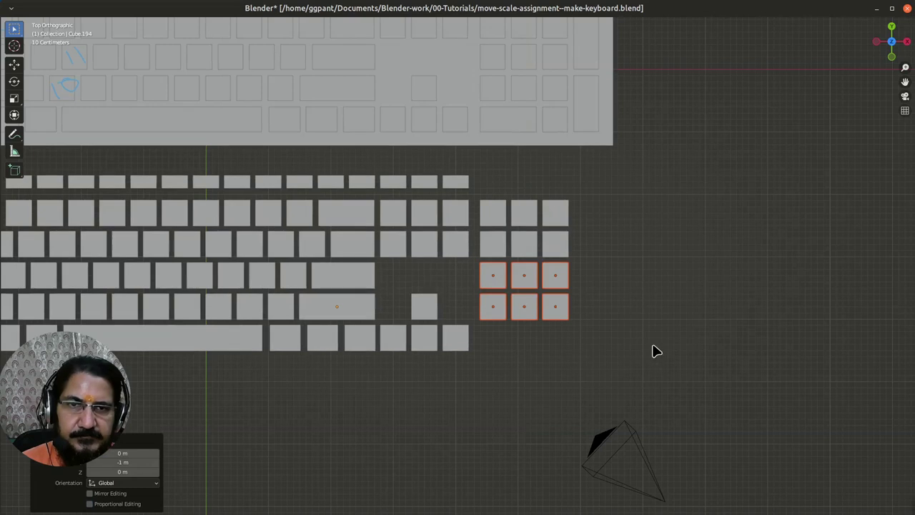
# Step: Duplicate the last key of the number pad's top row and move the copy 0.5 m along X
pyautogui.scroll(-2, 657, 352)
pyautogui.click(531, 229)
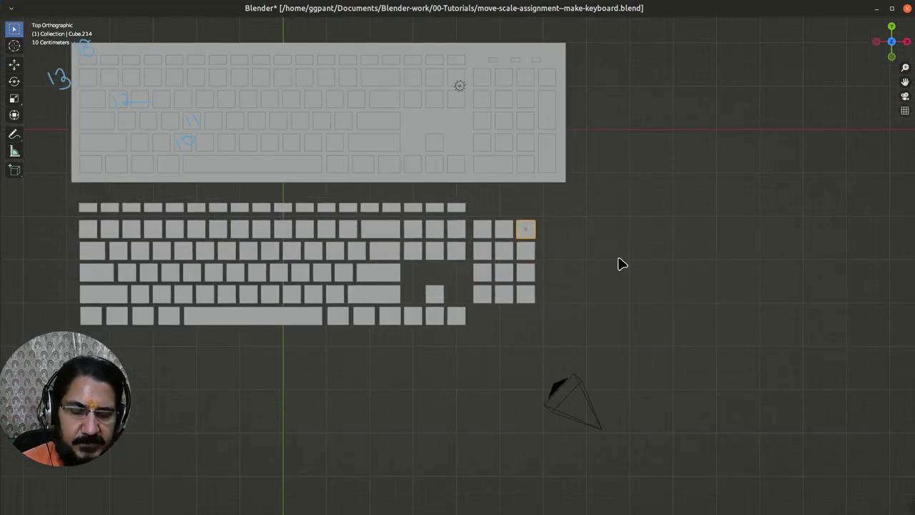
pyautogui.hotkey('ctrl', 'c')
pyautogui.hotkey('ctrl', 'v')
pyautogui.press('g')
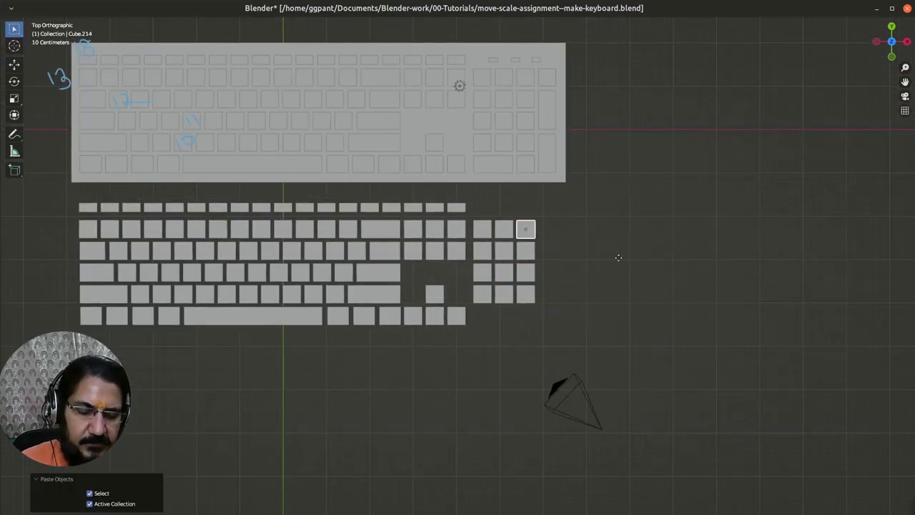
pyautogui.press('x')
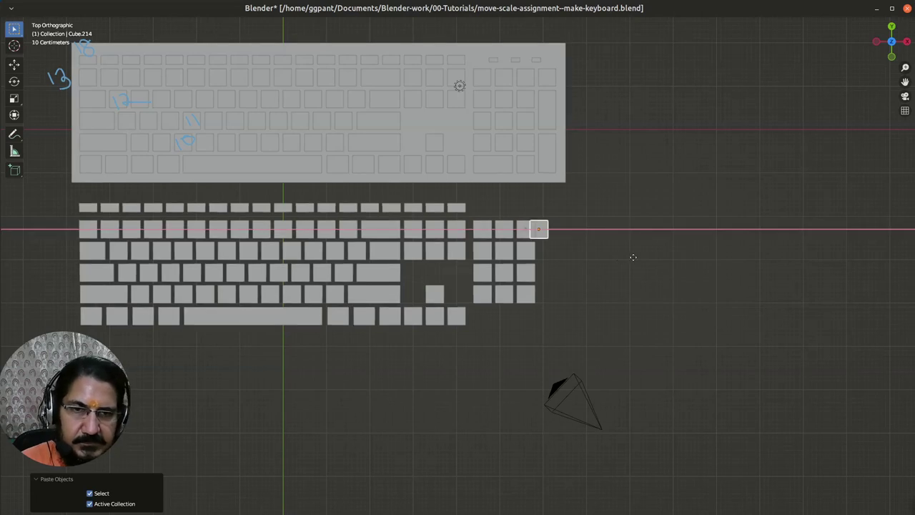
pyautogui.click(623, 274)
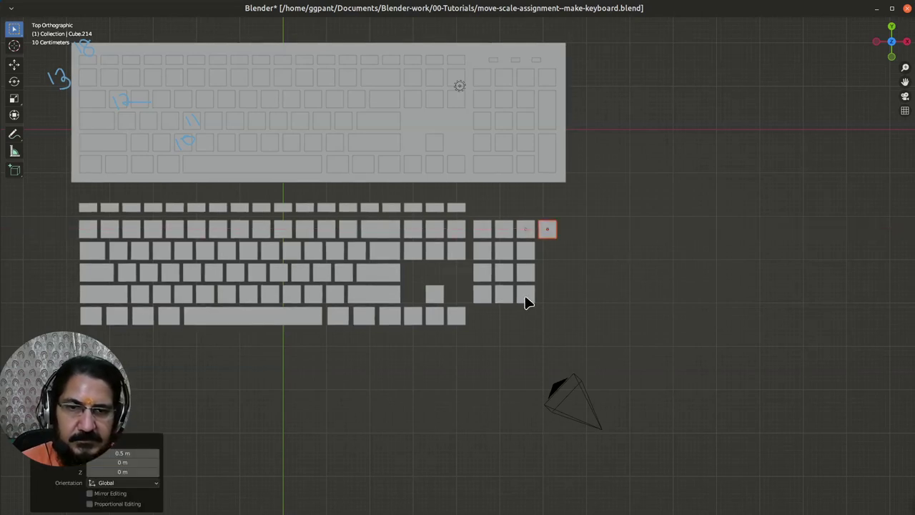
# Step: Duplicate the last key of the number pad's fourth row and move the copy -0.5 m along Y
pyautogui.click(525, 301)
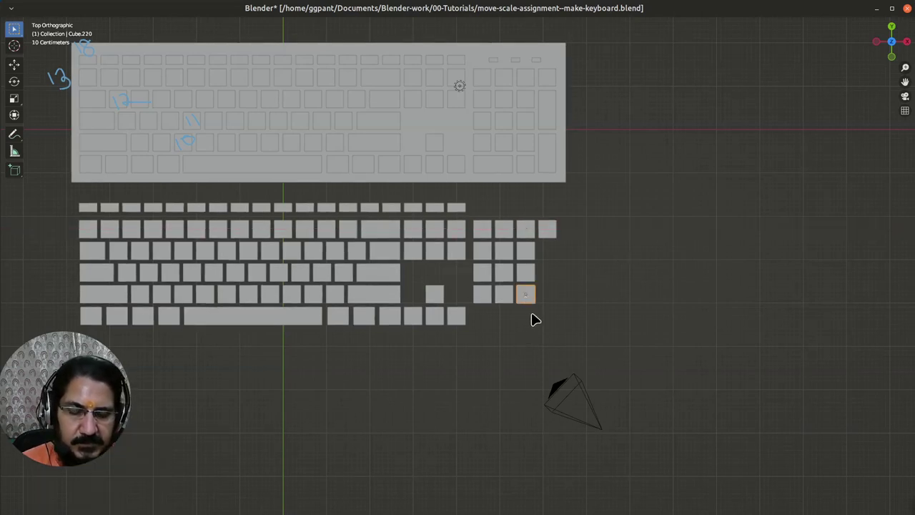
pyautogui.hotkey('ctrl', 'v')
pyautogui.press('g')
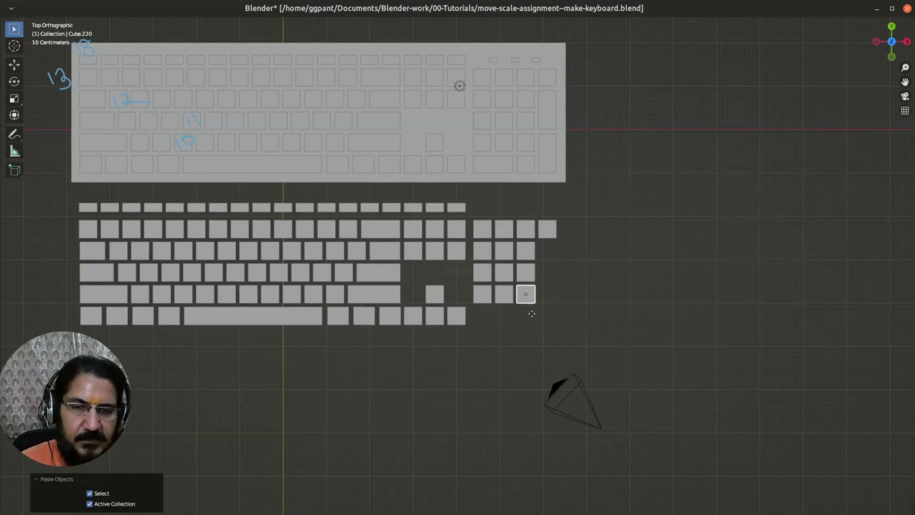
pyautogui.press('y')
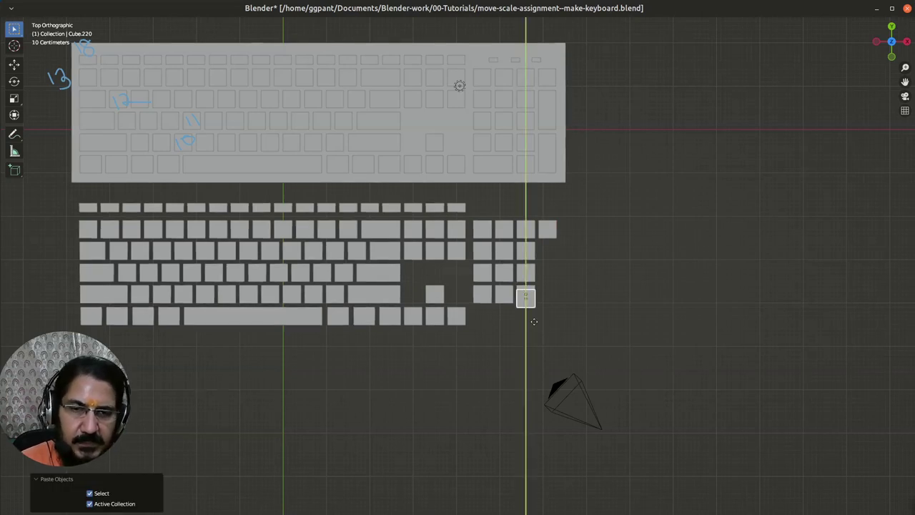
pyautogui.click(541, 342)
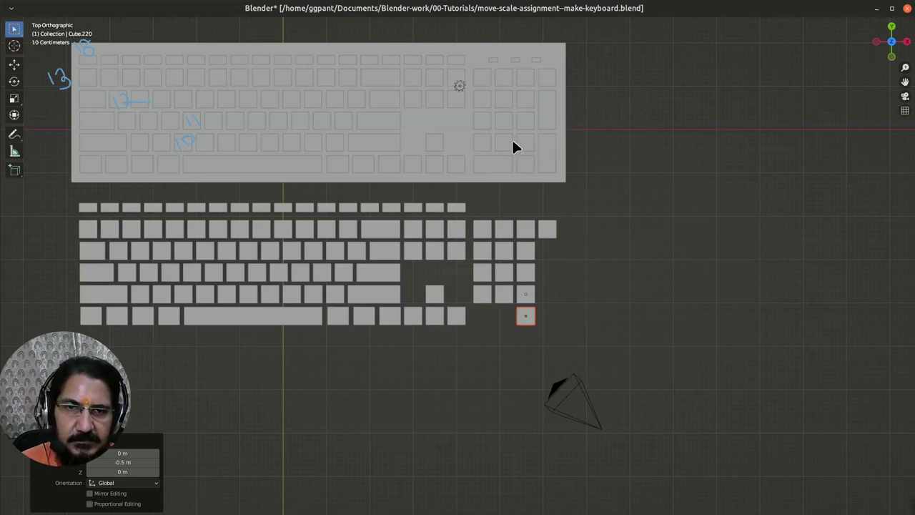
# Step: Copy the first key of the number pad's fourth row and move the copy -0.5 m along Y
pyautogui.click(483, 299)
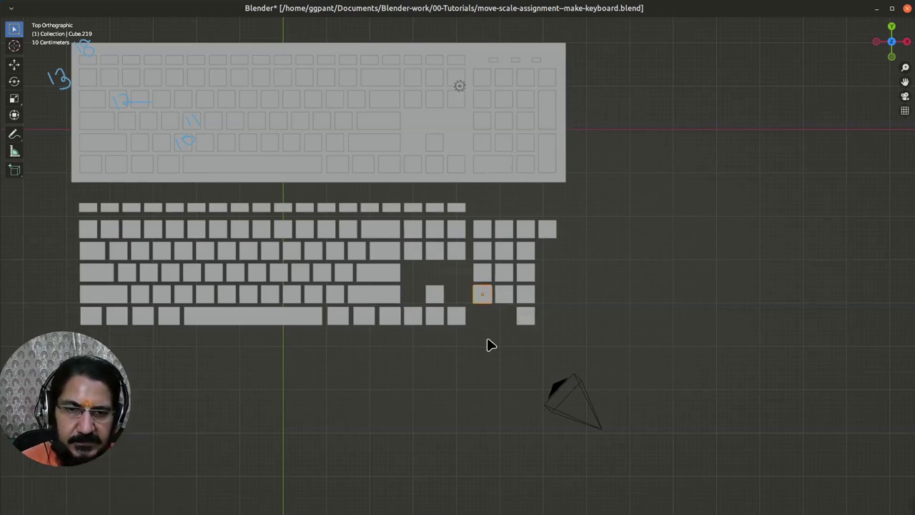
pyautogui.hotkey('ctrl', 'c')
pyautogui.hotkey('ctrl', 'v')
pyautogui.press('g')
pyautogui.press('y')
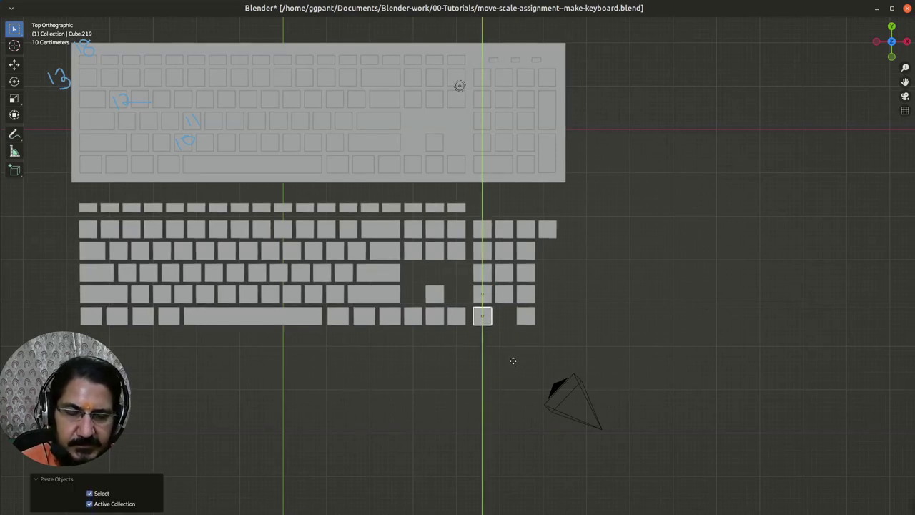
pyautogui.click(508, 372)
# Step: Try scaling the number pad's bottom-row first key by 2 along X and moving it 0.2 m along X
pyautogui.scroll(5, 538, 433)
pyautogui.keyDown('shift'); pyautogui.moveTo(602, 390); pyautogui.dragTo(582, 326, button='middle'); pyautogui.keyUp('shift')
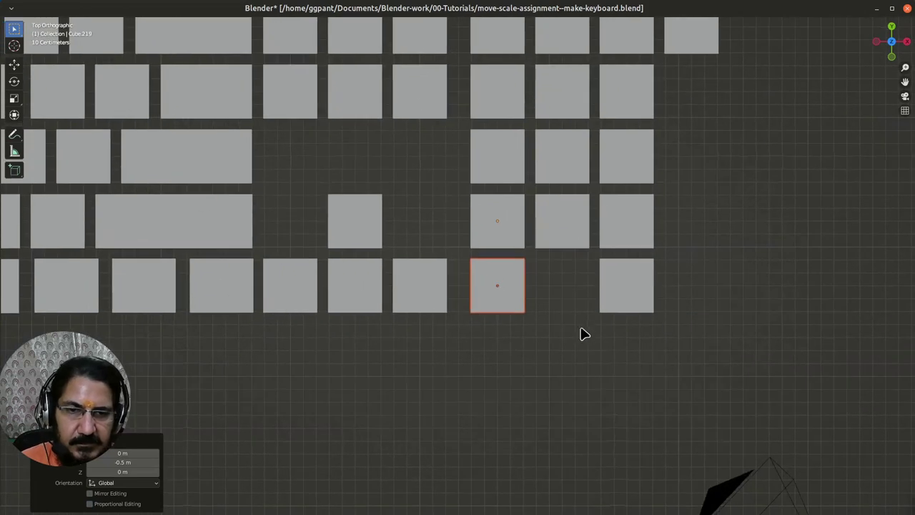
pyautogui.press('s')
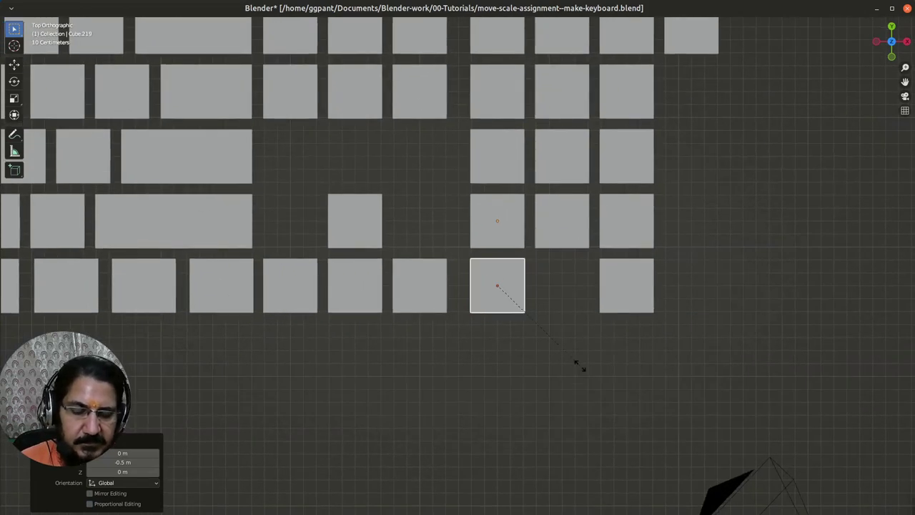
pyautogui.press('x')
pyautogui.press('2')
pyautogui.press('Return')
pyautogui.press('g')
pyautogui.press('x')
pyautogui.press('Return')
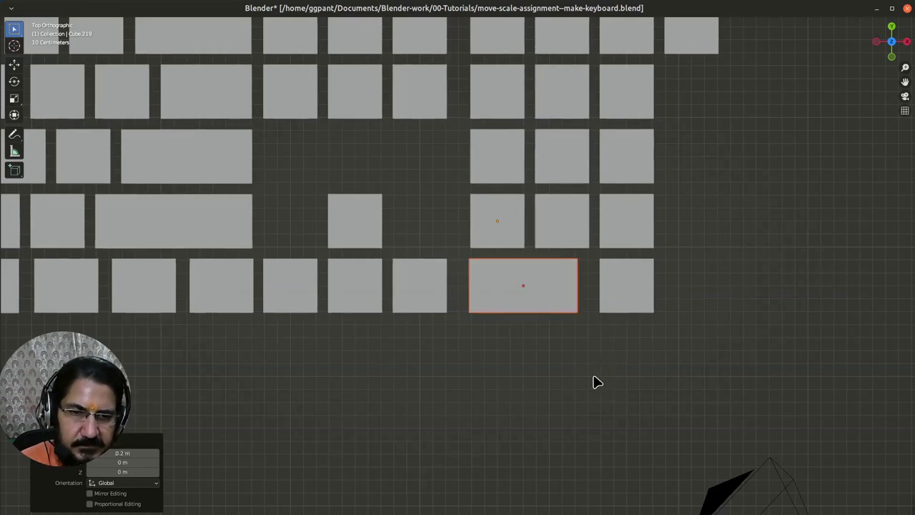
pyautogui.hotkey('ctrl', 'z')
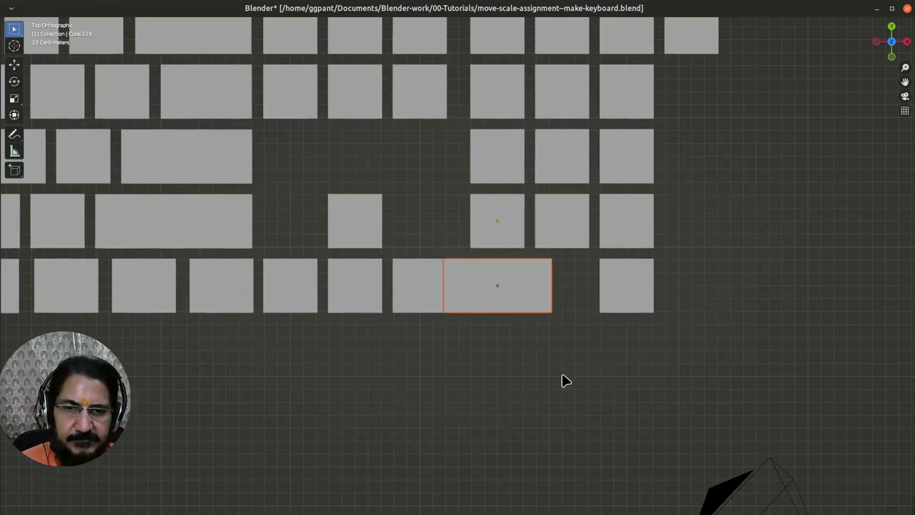
pyautogui.hotkey('ctrl', 'z')
# Step: Scale the first key of the number pad's bottom row by 2.1 along X and move it 0.24 m along X
pyautogui.press('s')
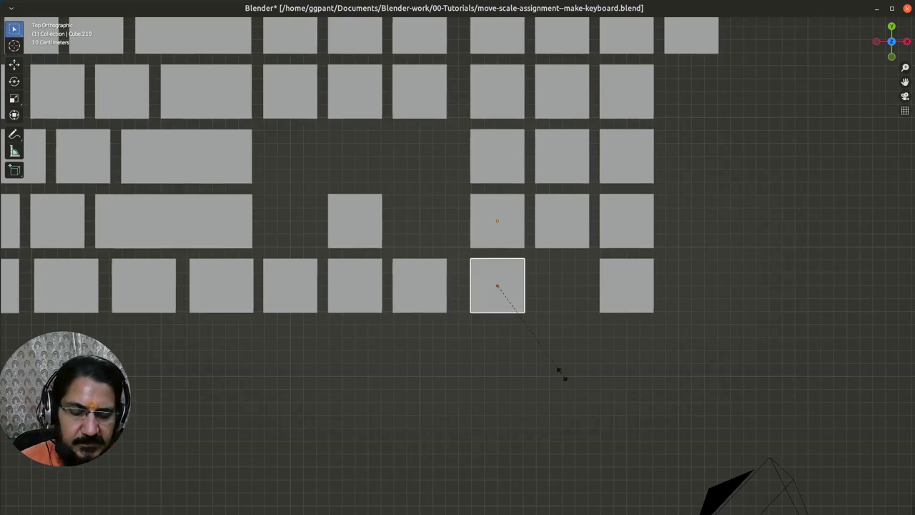
pyautogui.write('x2.1')
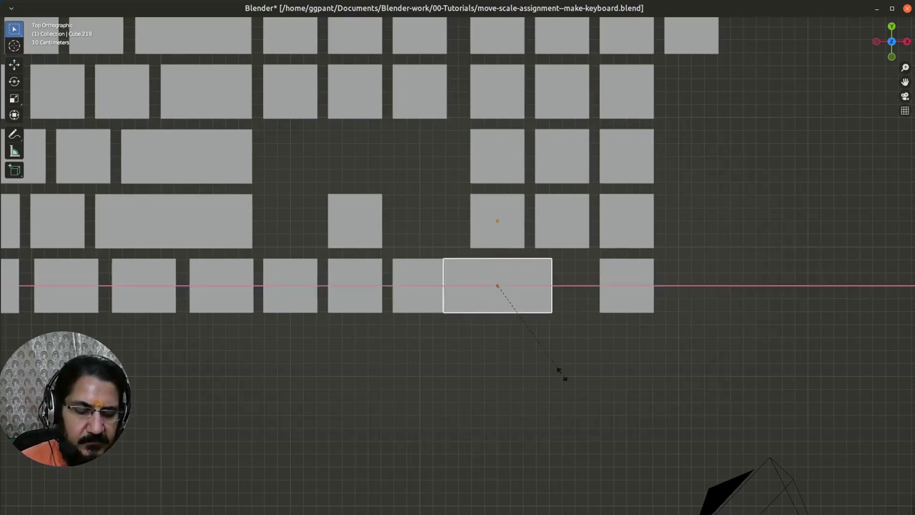
pyautogui.press('Return')
pyautogui.press('g')
pyautogui.press('x')
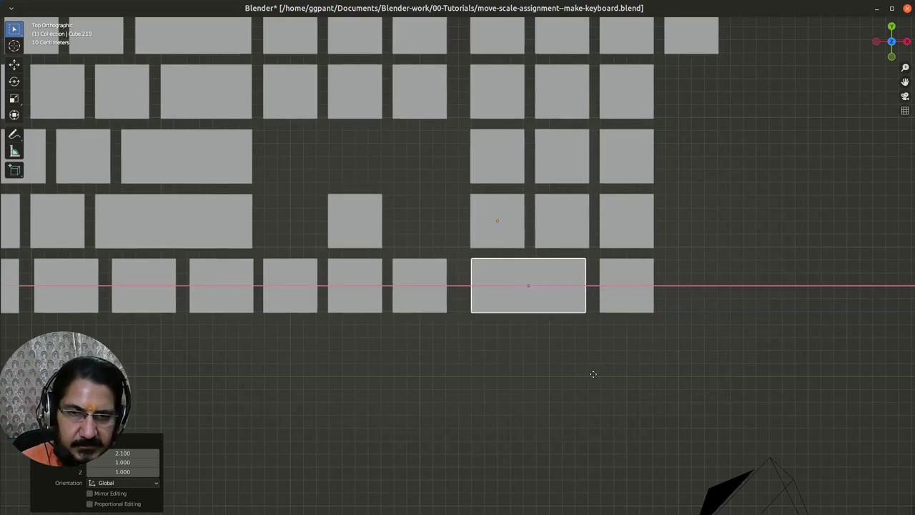
pyautogui.click(593, 373)
# Step: Fine-tune the wide bottom number pad key by scaling it 1.03 along X and moving it about 0.006 m along X
pyautogui.scroll(3, 592, 378)
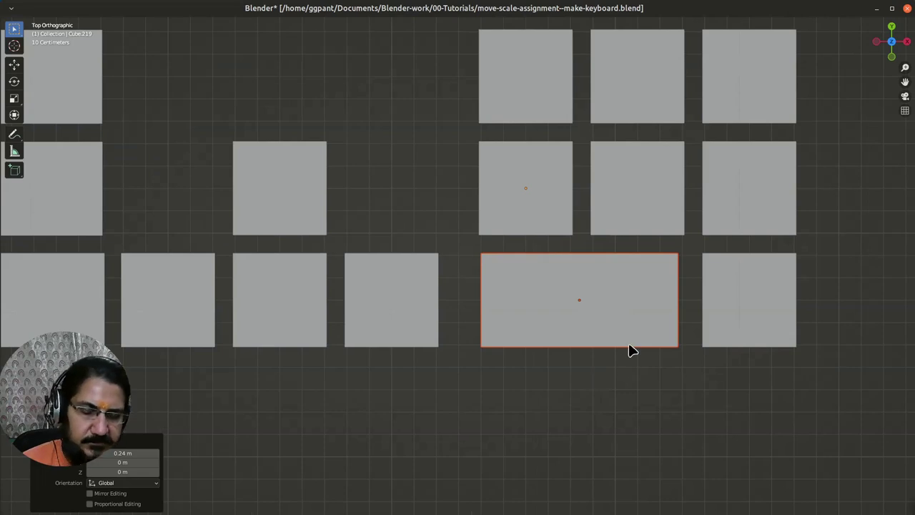
pyautogui.press('s')
pyautogui.press('x')
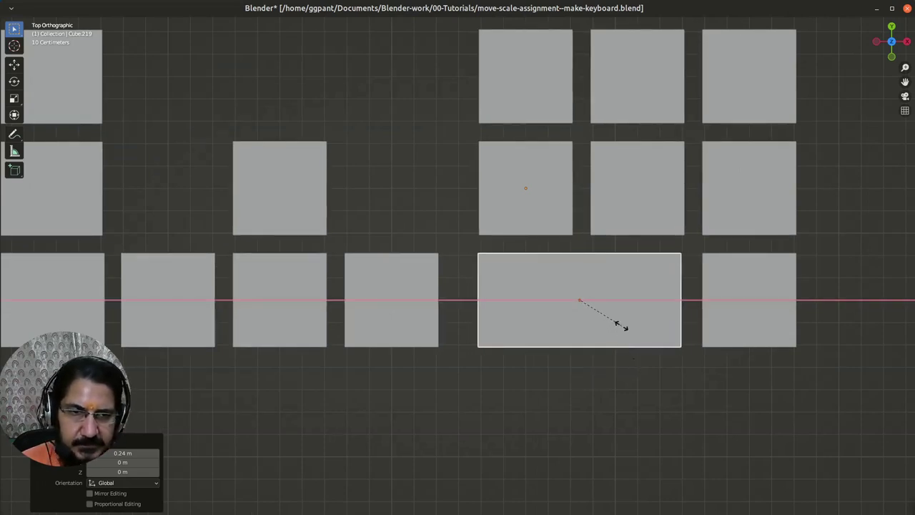
pyautogui.click(620, 325)
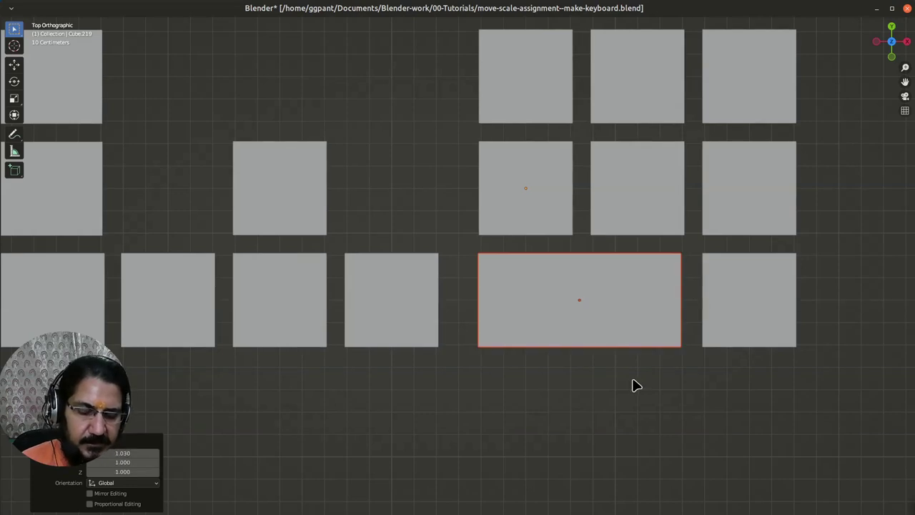
pyautogui.press('x')
pyautogui.press('Return')
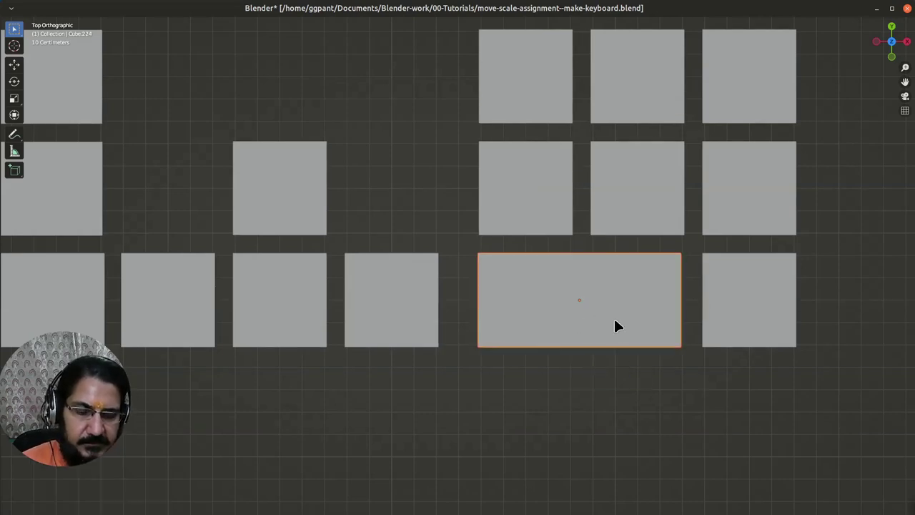
pyautogui.press('g')
pyautogui.press('x')
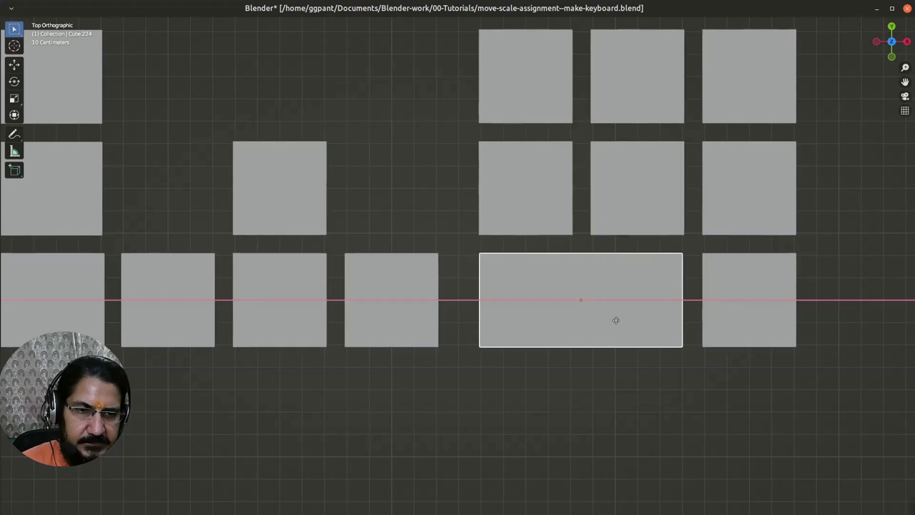
pyautogui.click(617, 336)
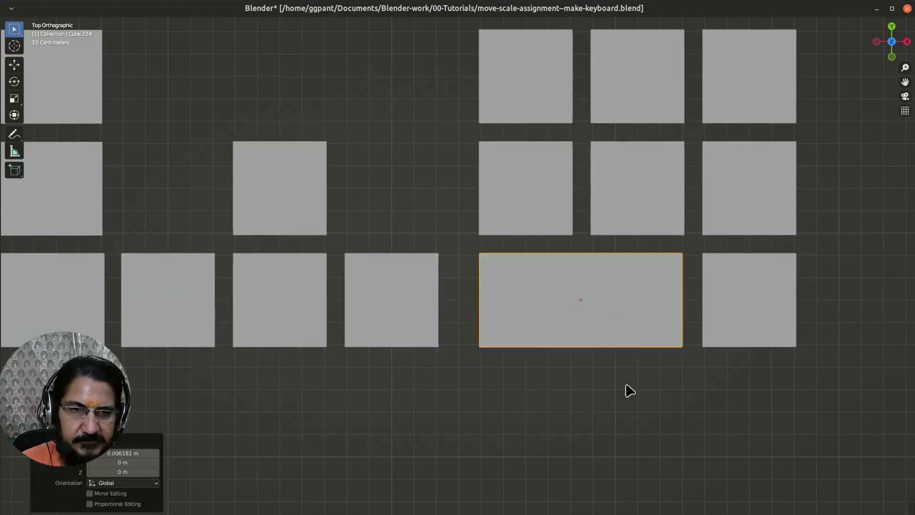
# Step: Duplicate the fourth key of the number pad's top row and move the copy -0.75 m along Y
pyautogui.scroll(-3, 622, 394)
pyautogui.scroll(-2, 625, 394)
pyautogui.keyDown('shift'); pyautogui.moveTo(639, 265); pyautogui.dragTo(572, 301, button='middle'); pyautogui.keyUp('shift')
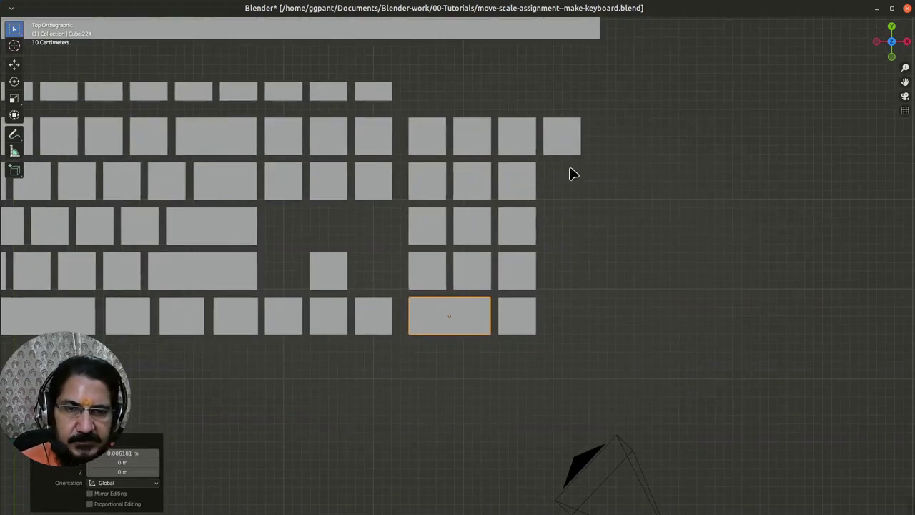
pyautogui.click(572, 143)
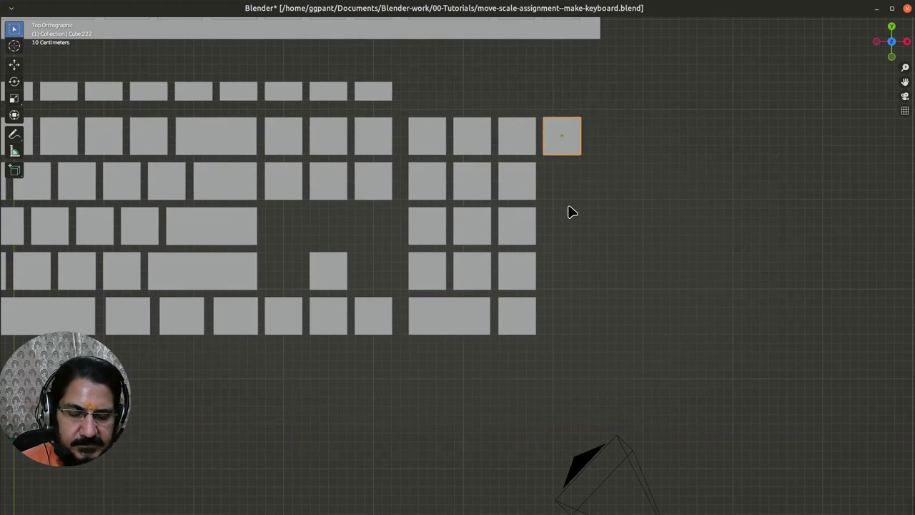
pyautogui.hotkey('ctrl', 'g')
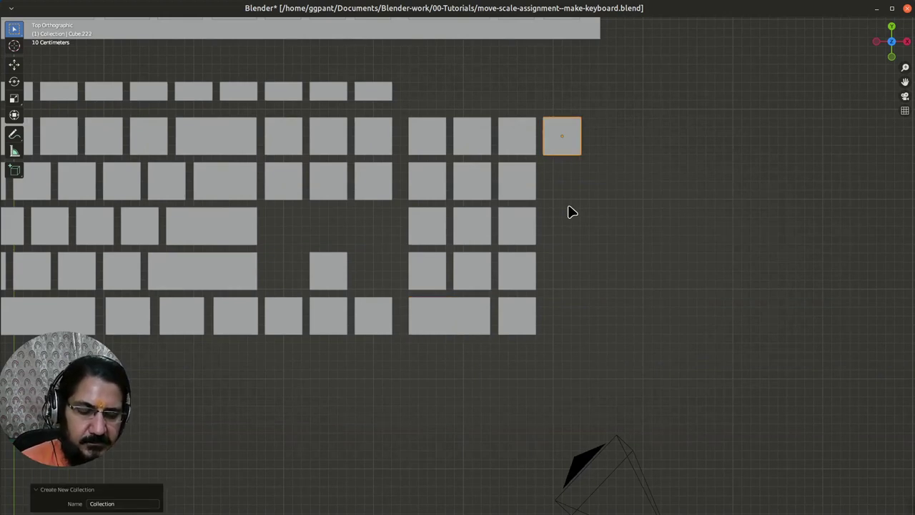
pyautogui.hotkey('ctrl', 'v')
pyautogui.press('g')
pyautogui.press('x')
pyautogui.press('y')
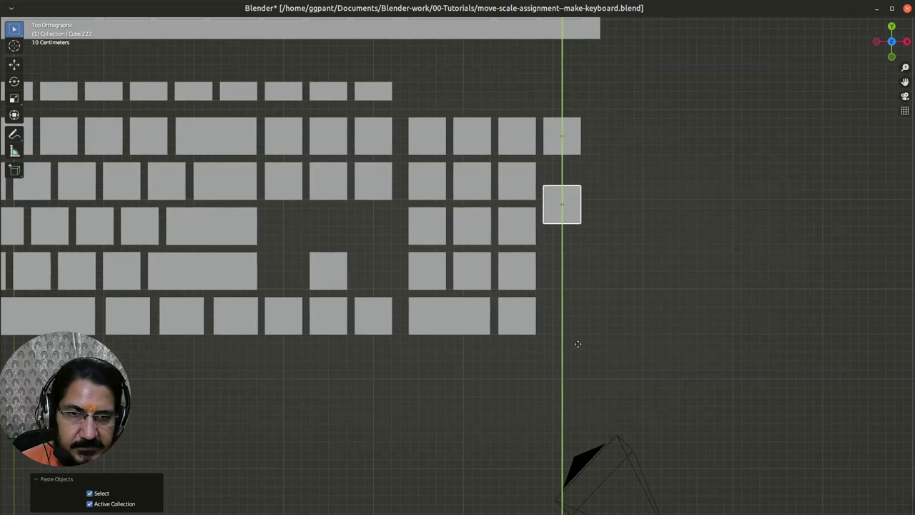
pyautogui.click(581, 330)
# Step: Try scaling the copied key in the number pad's last column by 2.1 along Y
pyautogui.press('s')
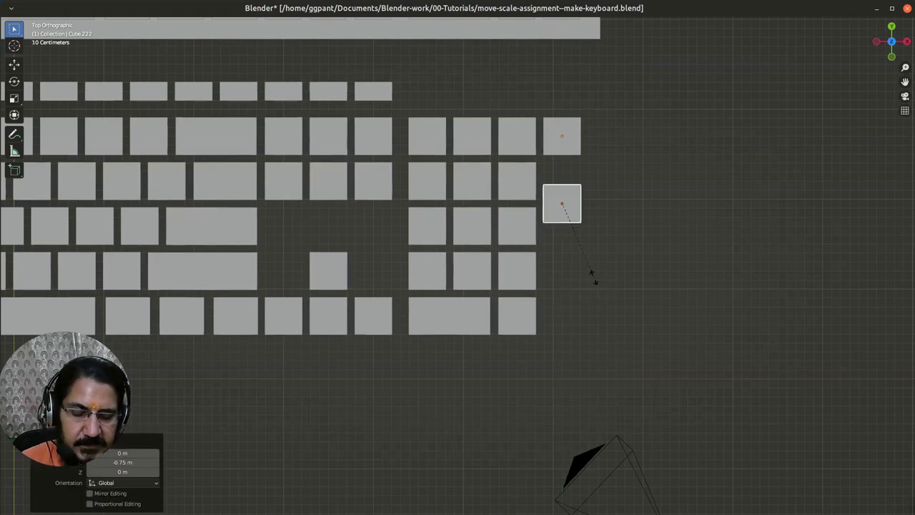
pyautogui.press('2')
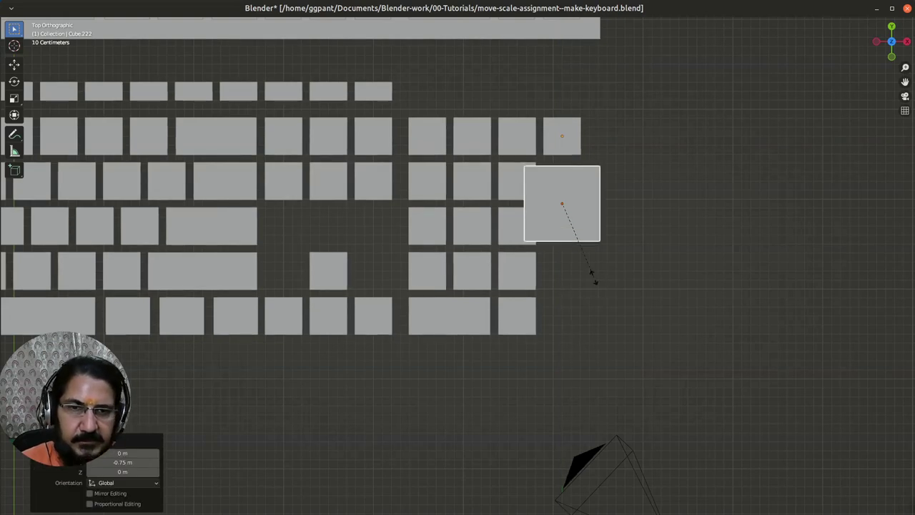
pyautogui.press('y')
pyautogui.click(594, 277)
pyautogui.scroll(3, 576, 231)
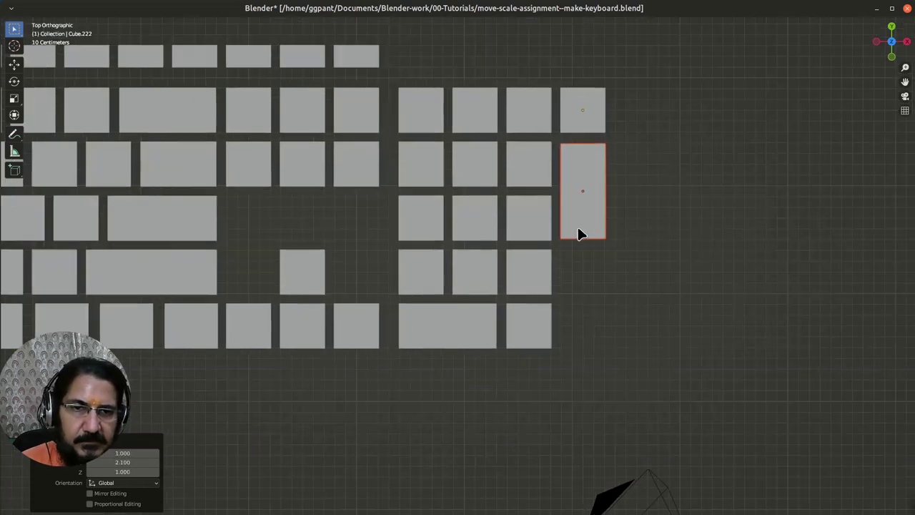
pyautogui.scroll(1, 676, 216)
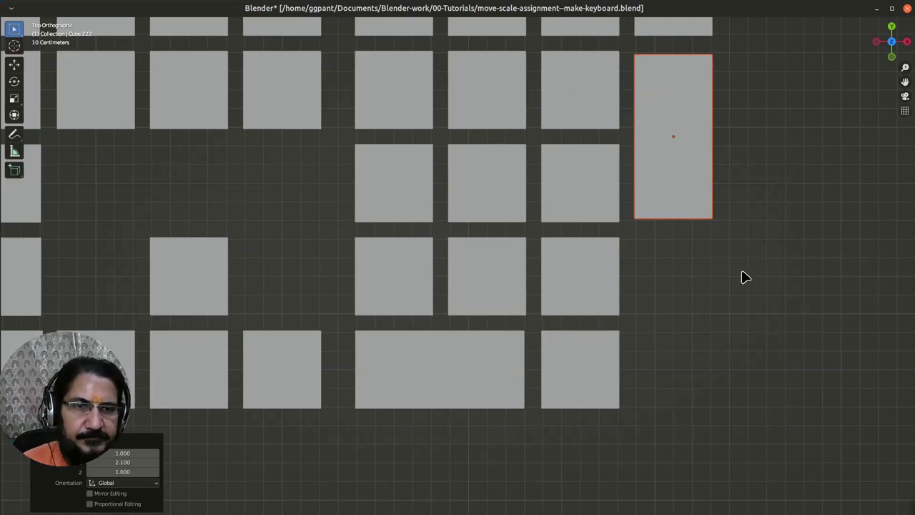
pyautogui.hotkey('ctrl', 'z')
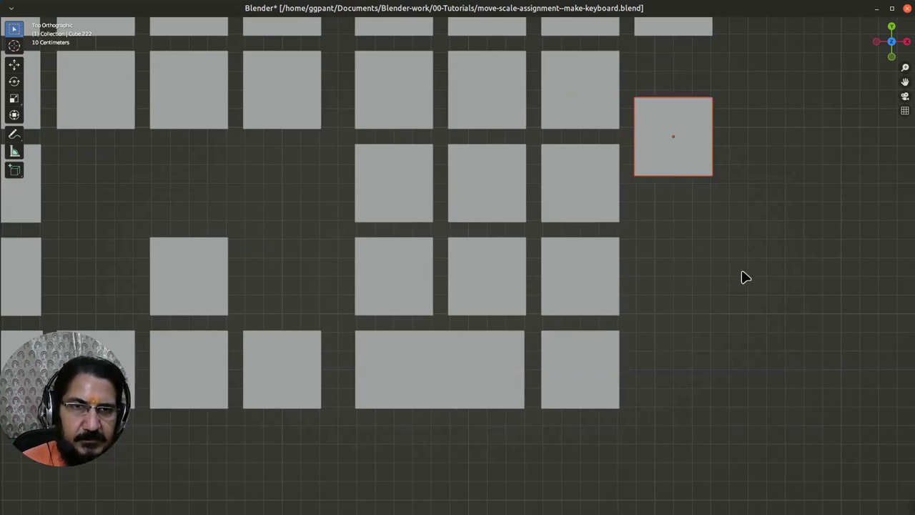
pyautogui.press('s')
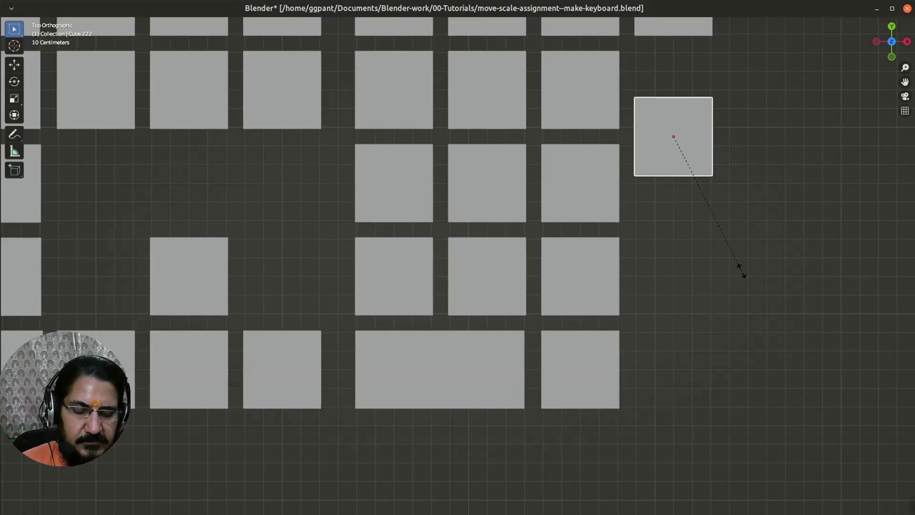
pyautogui.press('y')
pyautogui.press('2')
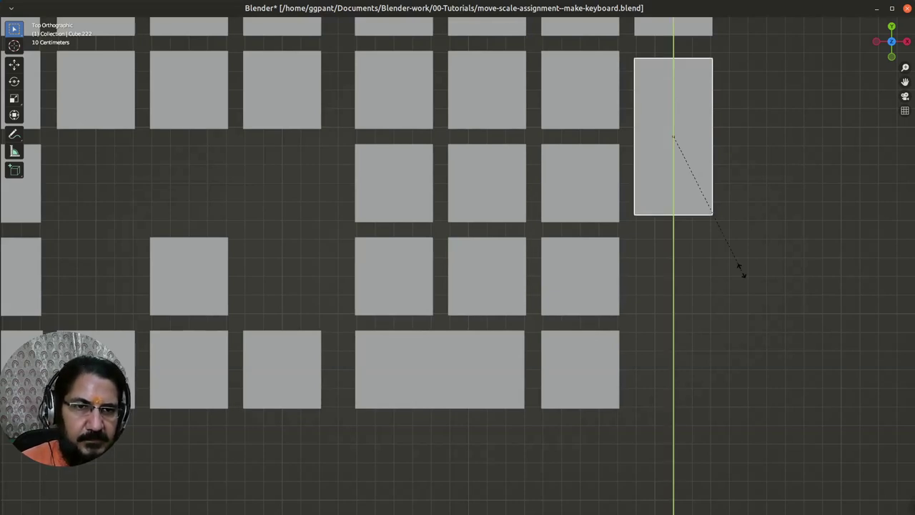
pyautogui.press('.')
pyautogui.press('2')
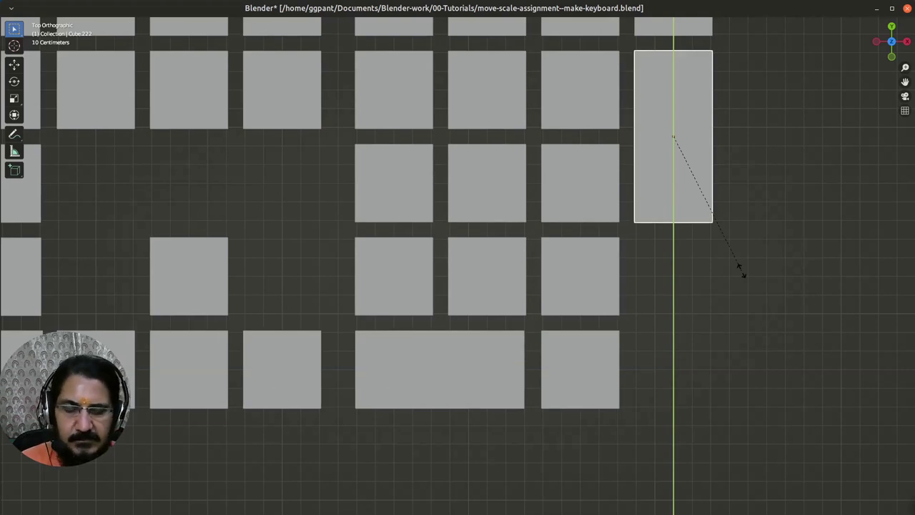
pyautogui.press('Escape')
pyautogui.press('s')
pyautogui.press('x')
pyautogui.press('Escape')
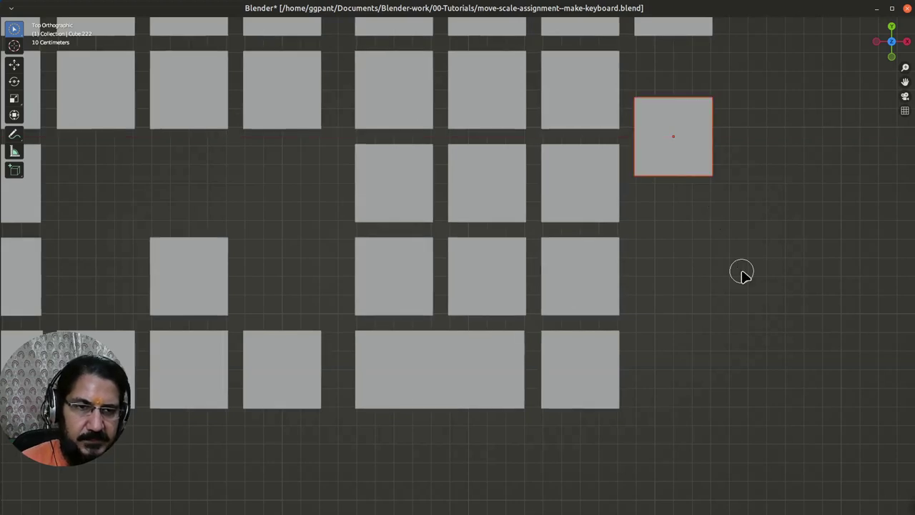
# Step: Scale the copied key in the number pad's last column by 2.15 along Y to make it a tall key
pyautogui.press('s')
pyautogui.press('y')
pyautogui.write('2')
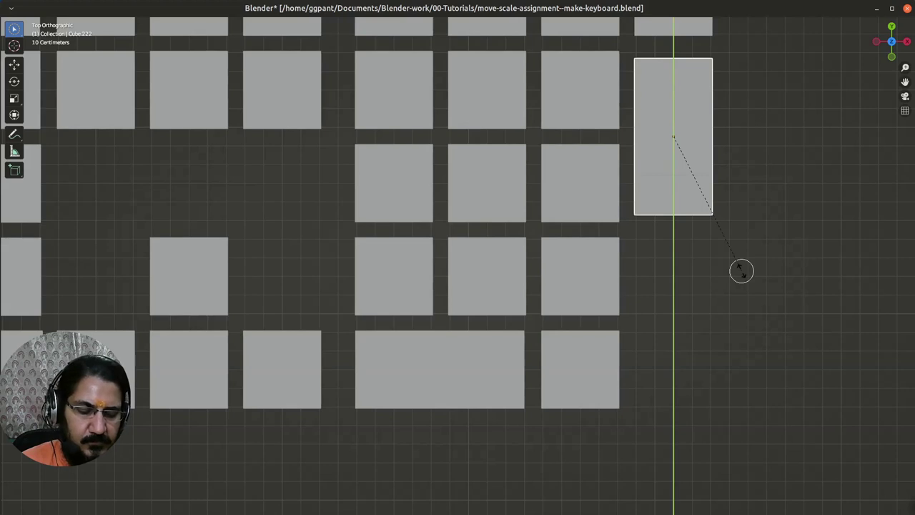
pyautogui.write('.15')
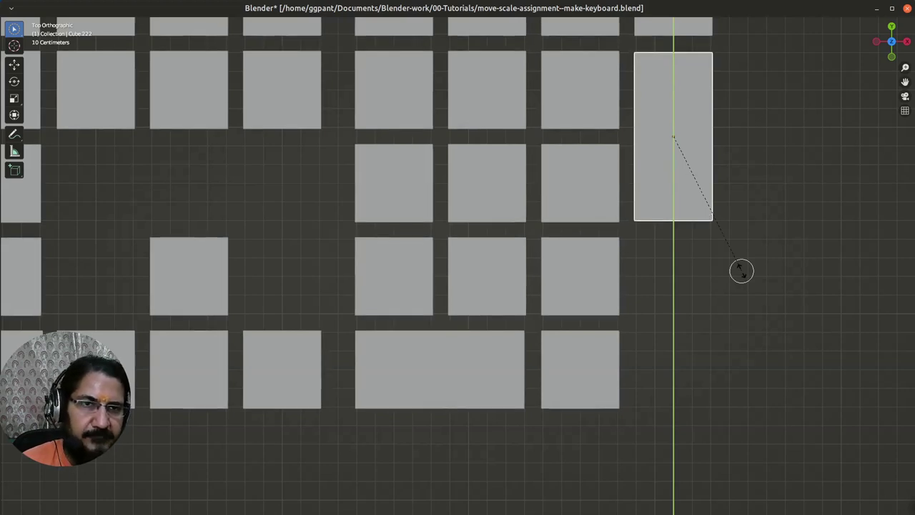
pyautogui.press('Return')
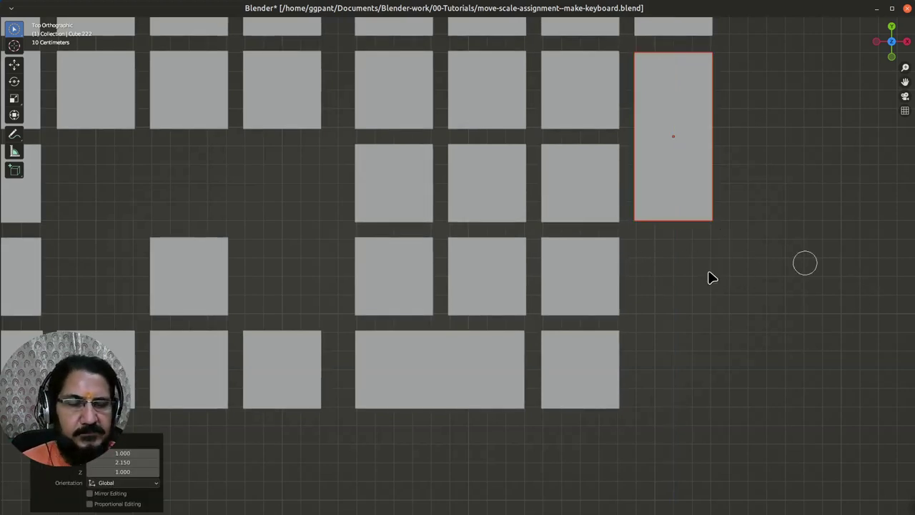
# Step: Duplicate the tall key in the number pad's last column and move the copy -1 m along Y
pyautogui.moveTo(18, 27); pyautogui.dragTo(50, 43)
pyautogui.click(697, 215)
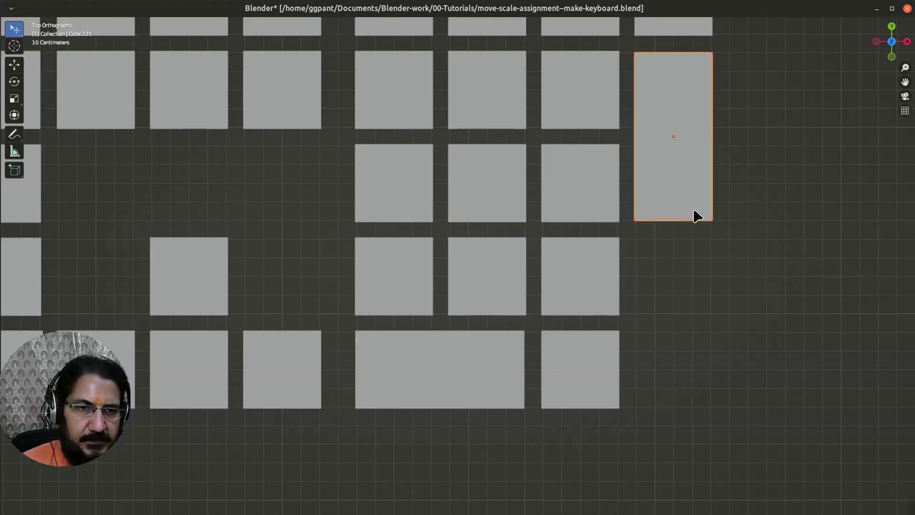
pyautogui.hotkey('ctrl', 'v')
pyautogui.press('g')
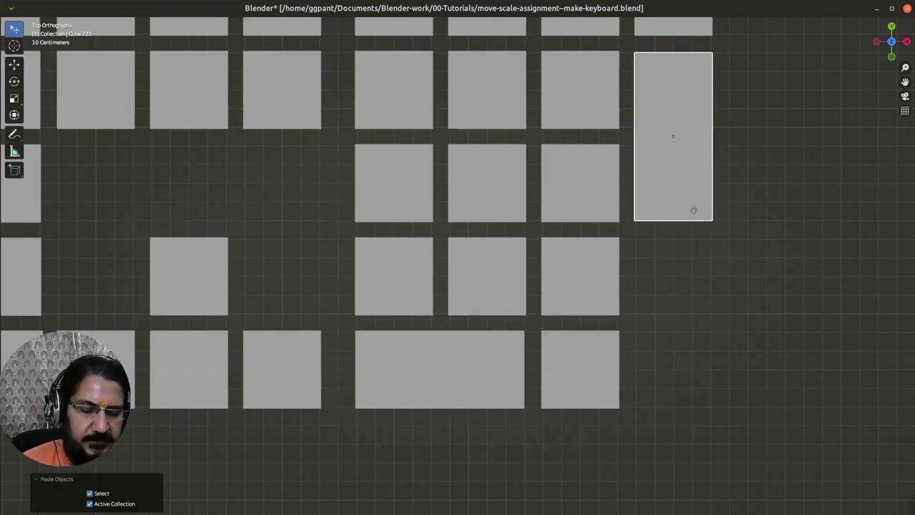
pyautogui.press('y')
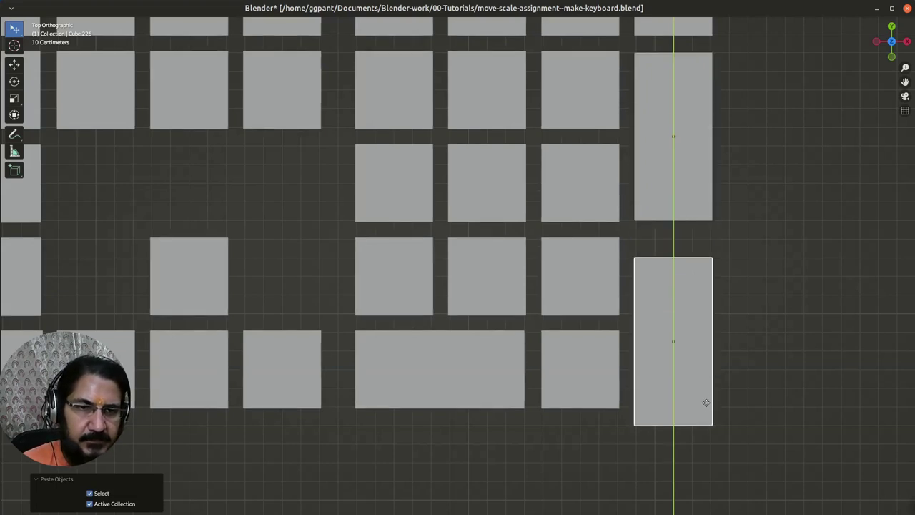
pyautogui.click(706, 399)
pyautogui.scroll(-8, 706, 403)
pyautogui.scroll(5, 459, 317)
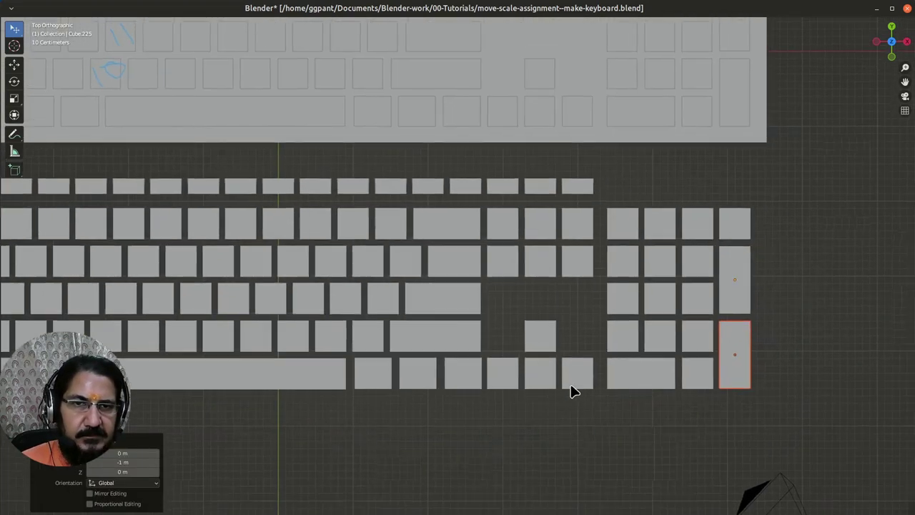
pyautogui.scroll(-3, 668, 197)
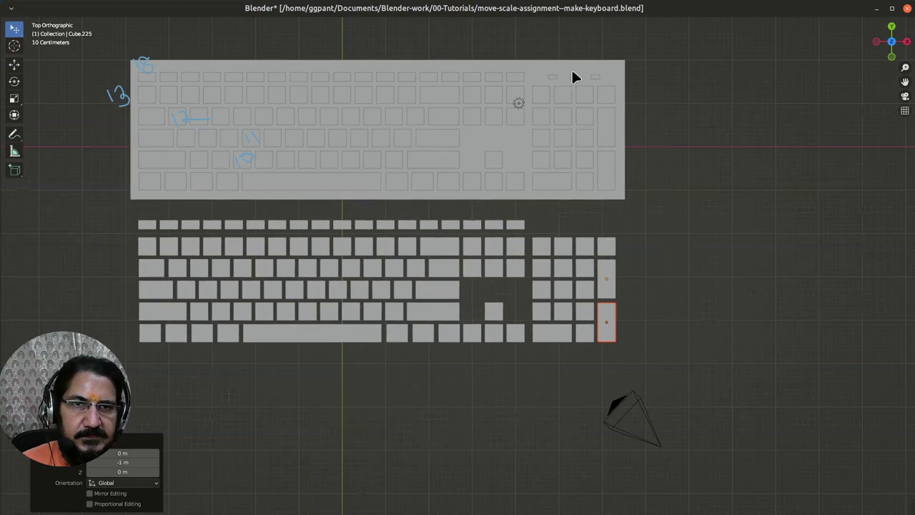
# Step: Duplicate the last three keys of the function row and move the copies 1.8 m along X, above the number pad
pyautogui.click(511, 232)
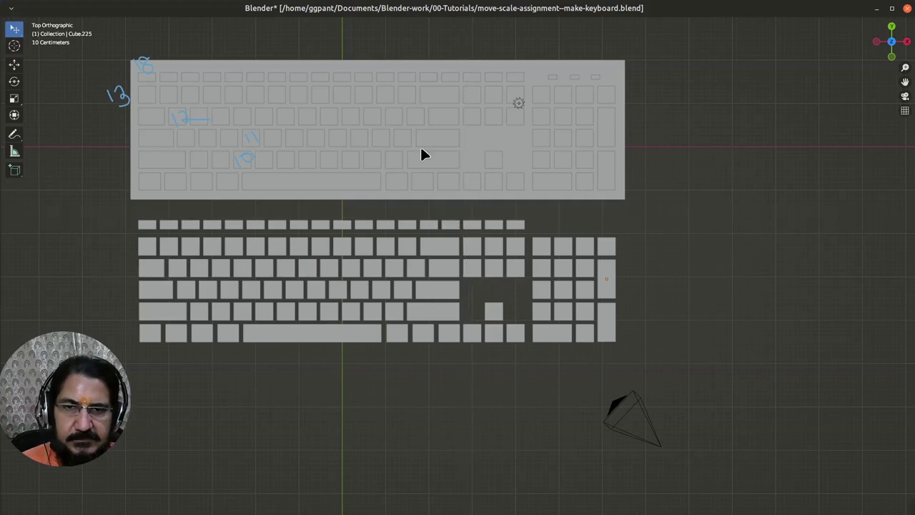
pyautogui.moveTo(13, 36); pyautogui.dragTo(45, 51)
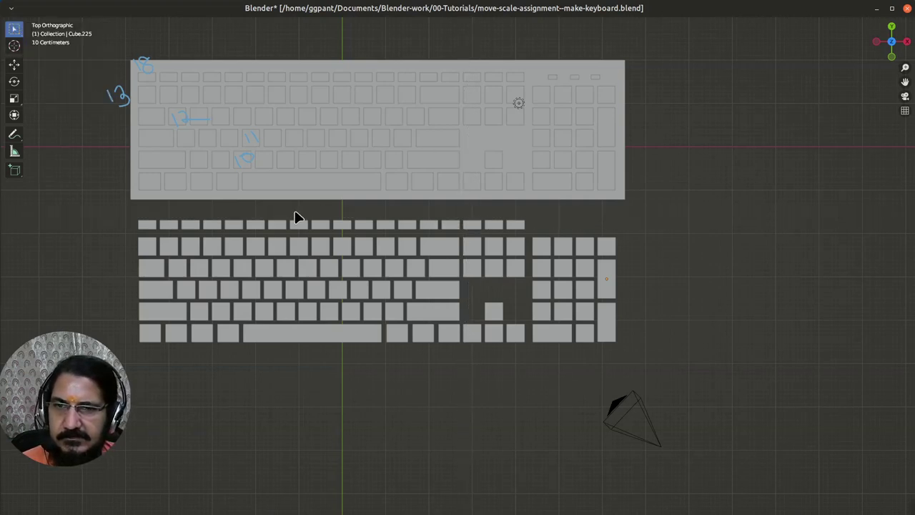
pyautogui.moveTo(524, 230); pyautogui.dragTo(525, 231)
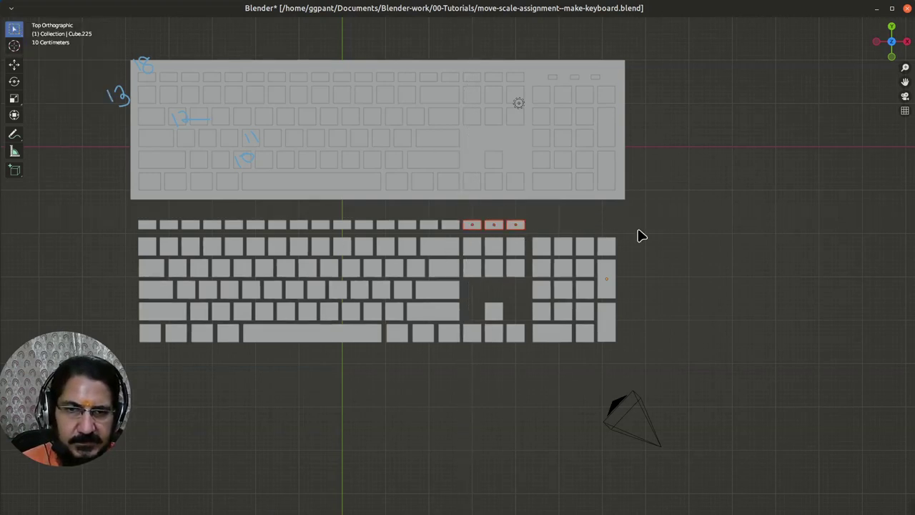
pyautogui.hotkey('ctrl', 'c')
pyautogui.hotkey('ctrl', 'v')
pyautogui.press('g')
pyautogui.press('y')
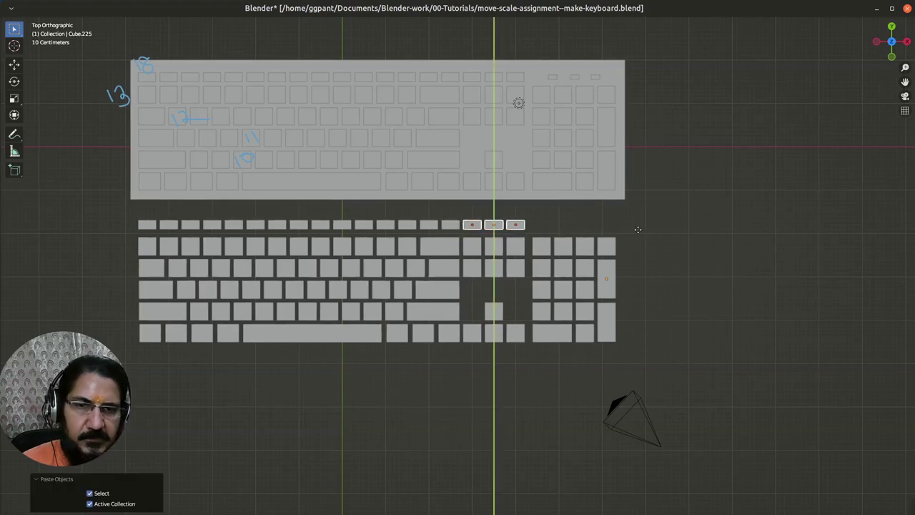
pyautogui.press('x')
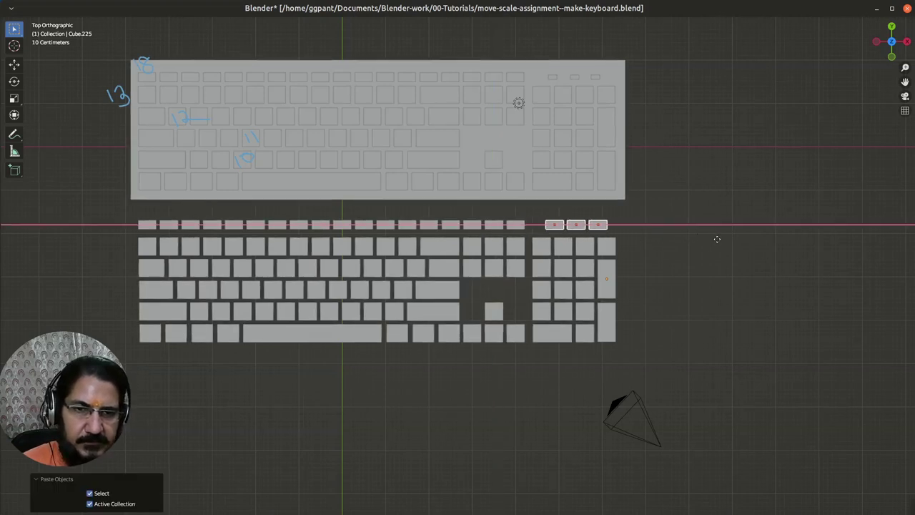
pyautogui.click(717, 239)
pyautogui.scroll(7, 668, 292)
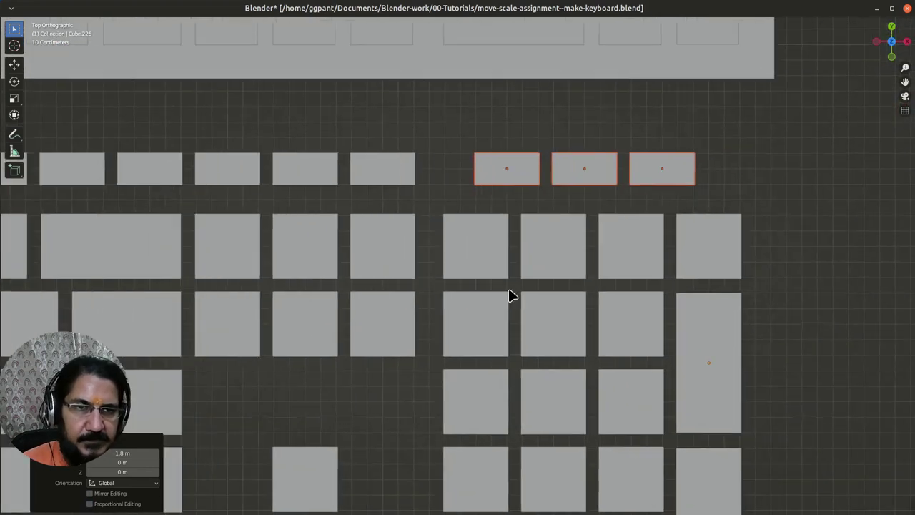
# Step: Move the rightmost of the three copied keys 0.06 m along X and shift the middle one slightly along X
pyautogui.keyDown('shift'); pyautogui.moveTo(509, 296); pyautogui.dragTo(416, 364, button='middle'); pyautogui.keyUp('shift')
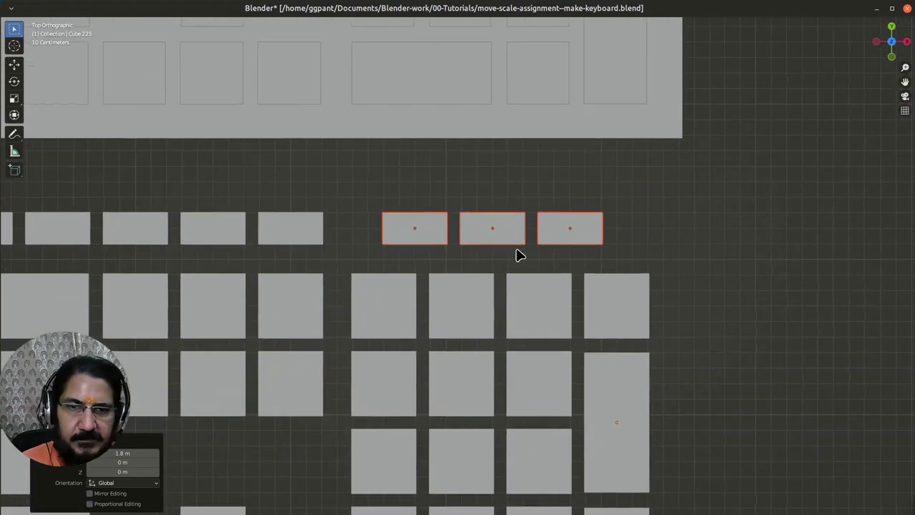
pyautogui.click(570, 237)
pyautogui.press('g')
pyautogui.press('x')
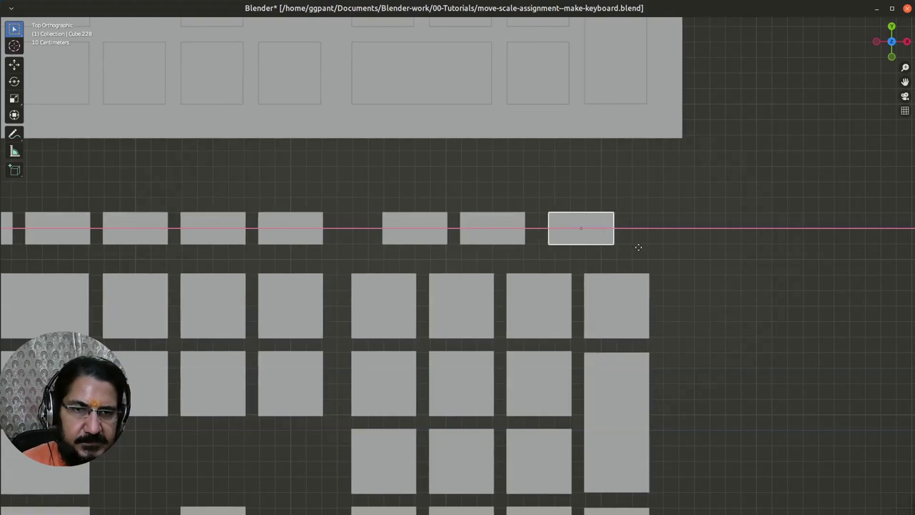
pyautogui.click(637, 246)
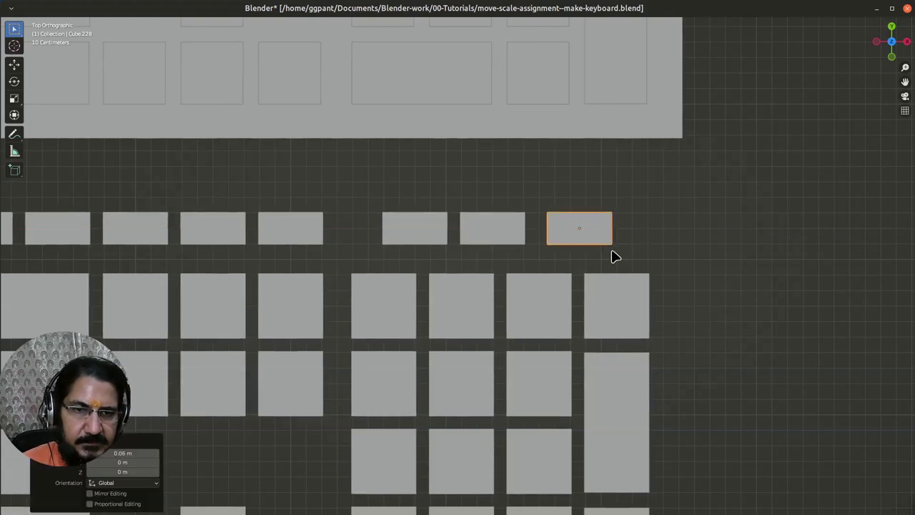
pyautogui.click(492, 228)
pyautogui.press('g')
pyautogui.press('x')
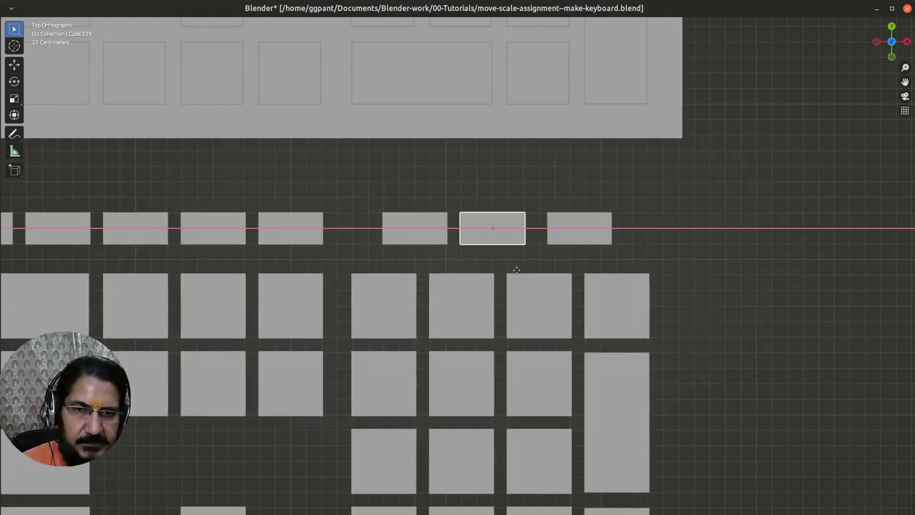
pyautogui.click(583, 267)
# Step: Scale the three copied keys above the number pad to about 0.541 along X and Y, leaving Z out
pyautogui.moveTo(369, 195); pyautogui.dragTo(665, 266)
pyautogui.press('s')
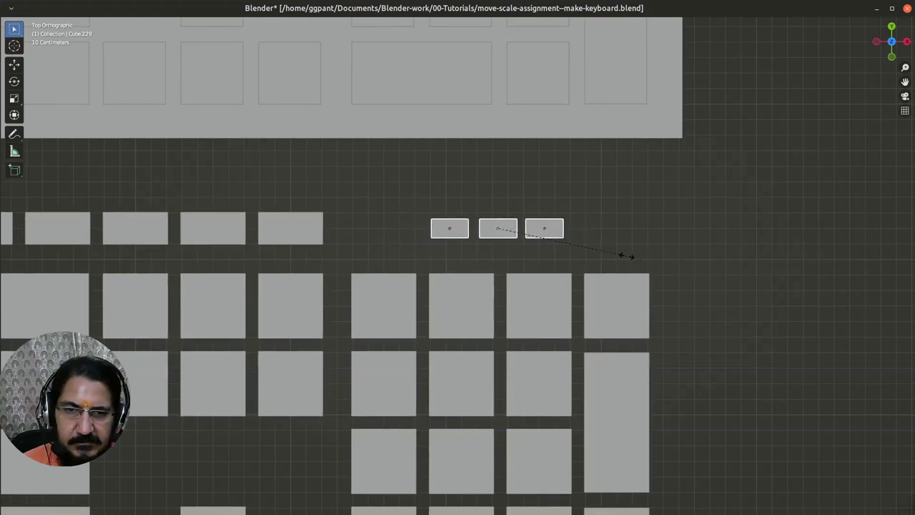
pyautogui.hotkey('shift', 'z')
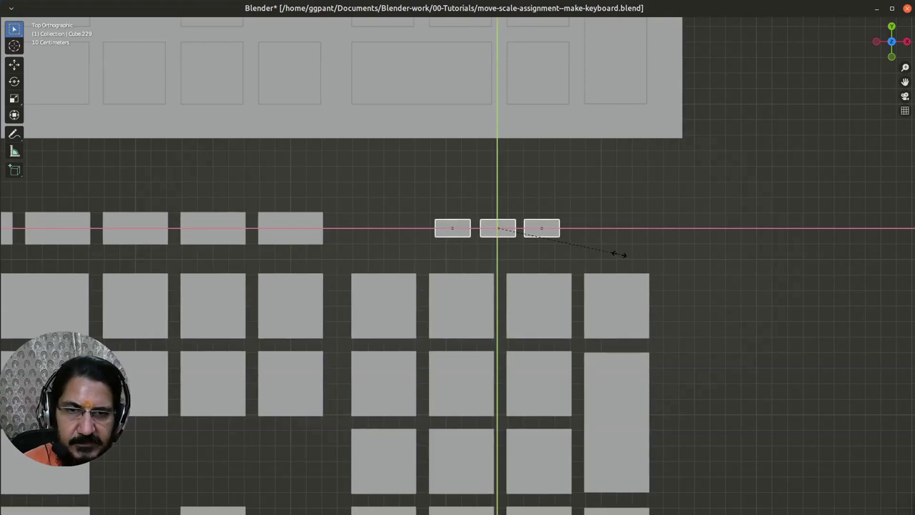
pyautogui.click(622, 259)
# Step: Spread the three small indicators by moving the first one along negative X and the third one 0.24 m along X
pyautogui.scroll(3, 596, 288)
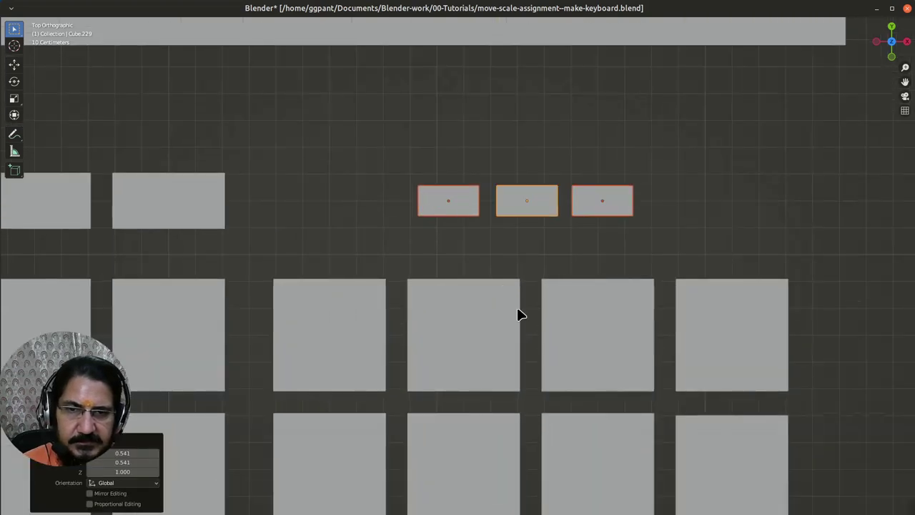
pyautogui.click(444, 202)
pyautogui.press('g')
pyautogui.press('x')
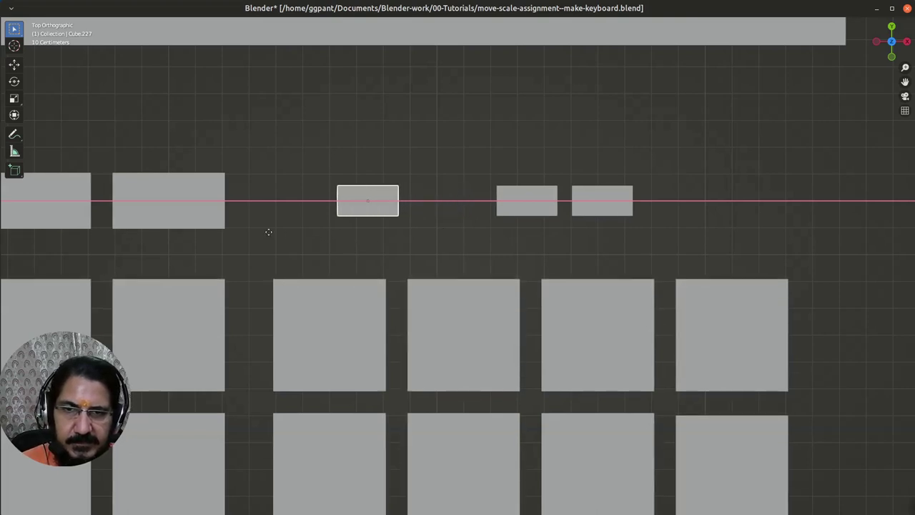
pyautogui.click(296, 237)
pyautogui.click(527, 213)
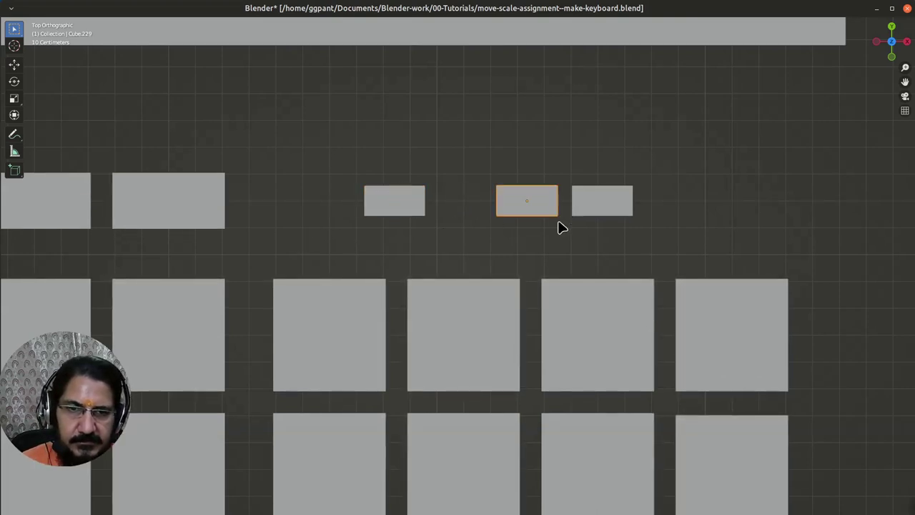
pyautogui.click(602, 203)
pyautogui.press('g')
pyautogui.press('x')
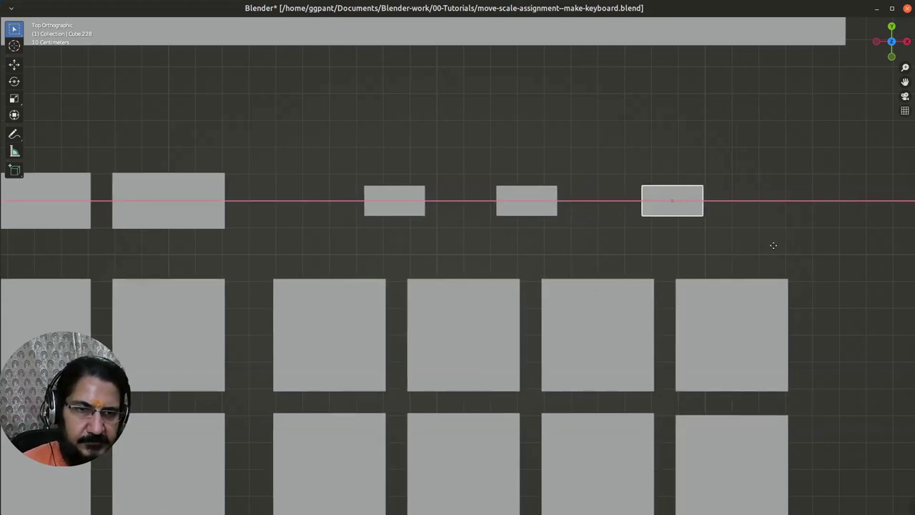
pyautogui.click(717, 239)
# Step: Place the 3D cursor in the empty space just below the space bar of the new keyboard
pyautogui.scroll(-2, 737, 260)
pyautogui.keyDown('shift'); pyautogui.moveTo(672, 363); pyautogui.dragTo(799, 296, button='middle'); pyautogui.keyUp('shift')
pyautogui.scroll(-3, 798, 296)
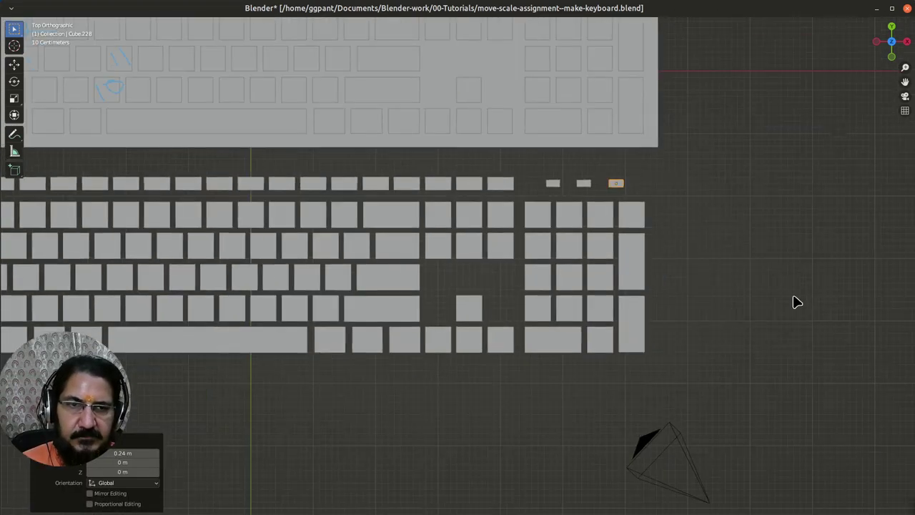
pyautogui.keyDown('shift'); pyautogui.moveTo(627, 343); pyautogui.dragTo(779, 310, button='middle'); pyautogui.keyUp('shift')
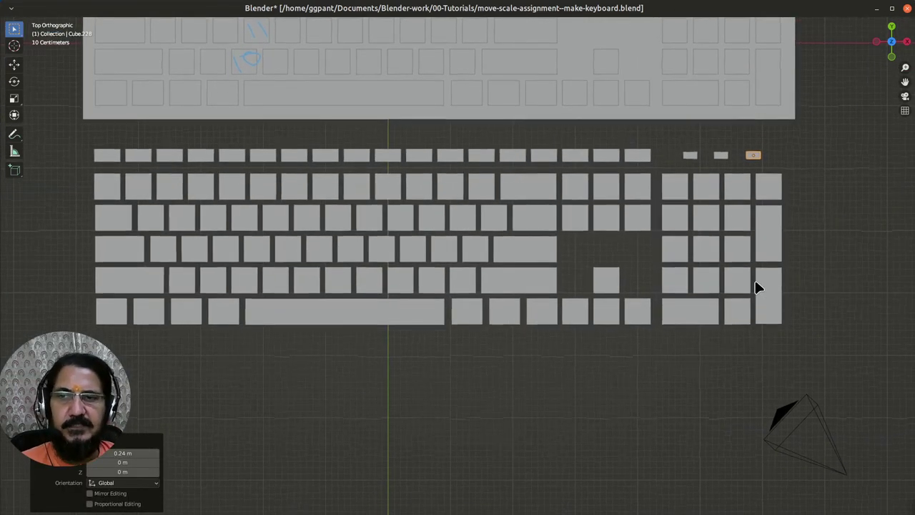
pyautogui.scroll(-2, 752, 287)
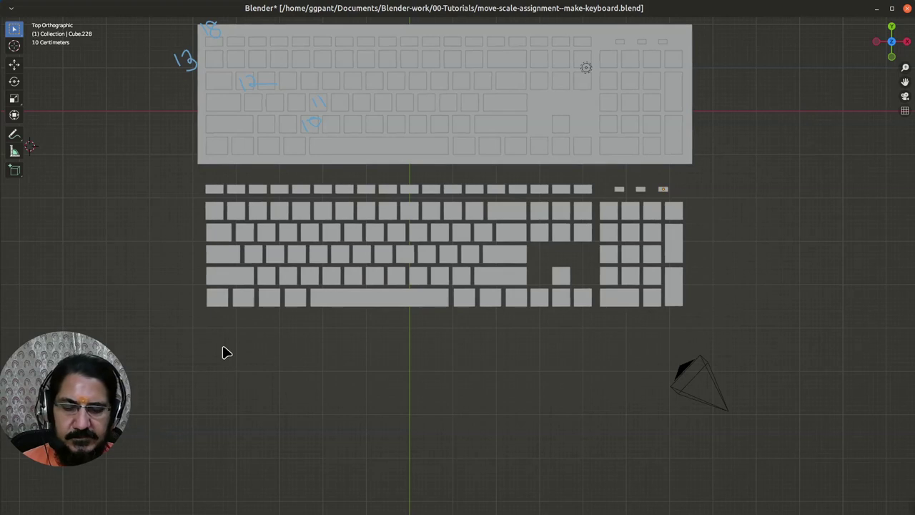
pyautogui.hotkey('shift', 'a')
pyautogui.moveTo(226, 351)
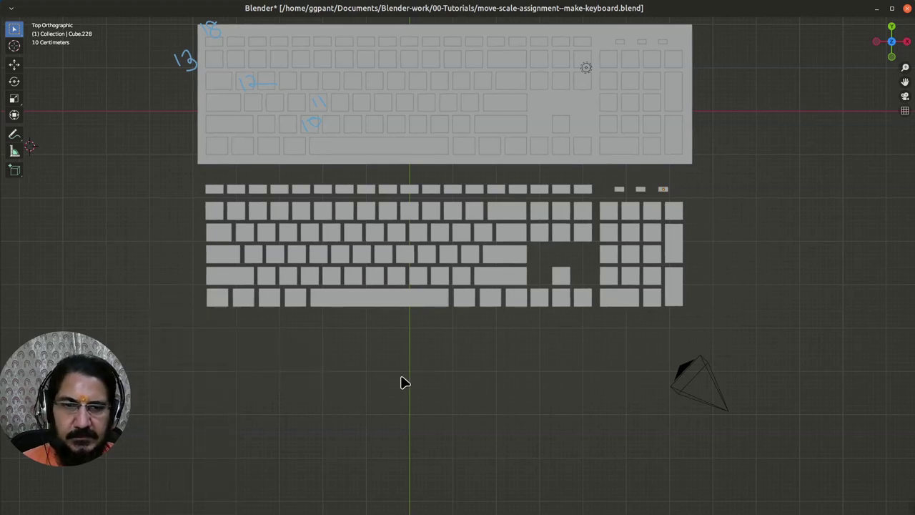
pyautogui.scroll(-1, 263, 351)
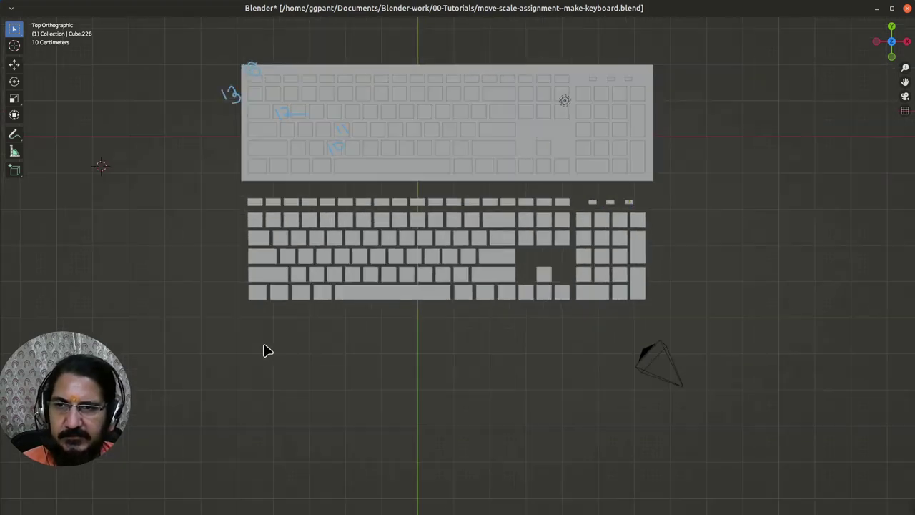
pyautogui.click(14, 45)
pyautogui.click(394, 344)
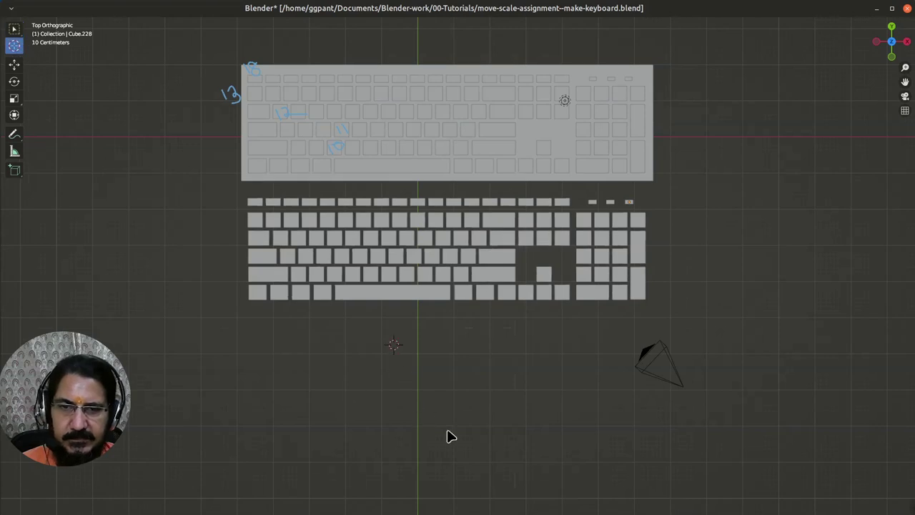
# Step: Add a cube at the 3D cursor below the new keyboard's key rows
pyautogui.click(14, 28)
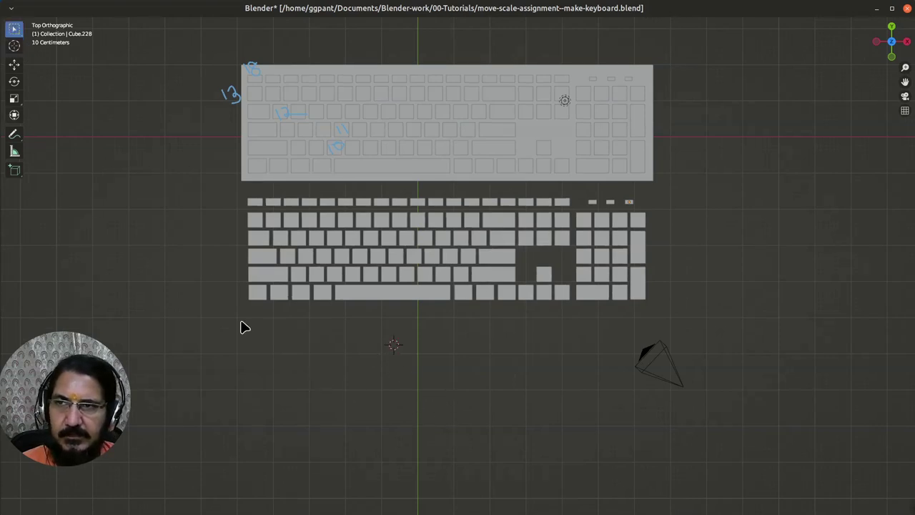
pyautogui.hotkey('shift', 'a')
pyautogui.moveTo(247, 329)
pyautogui.click(283, 330)
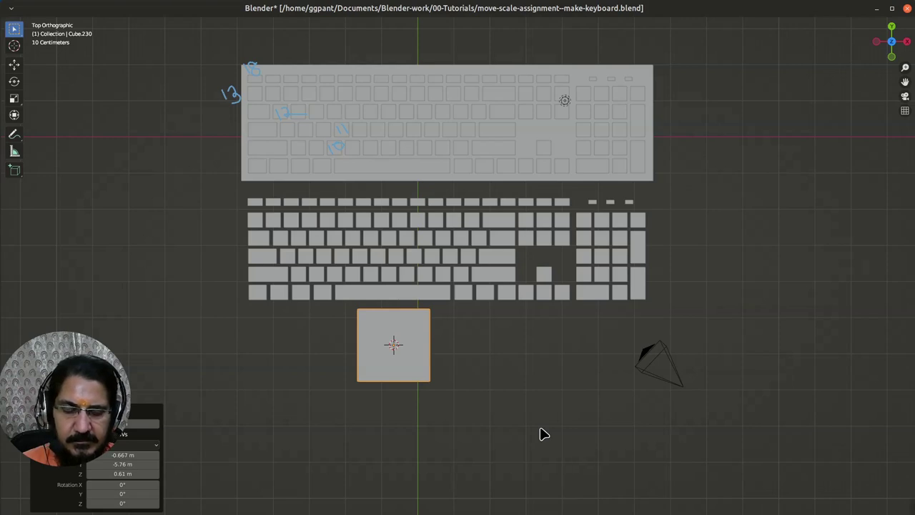
# Step: Scale the new cube by 6 along X to form the keyboard's base
pyautogui.press('x')
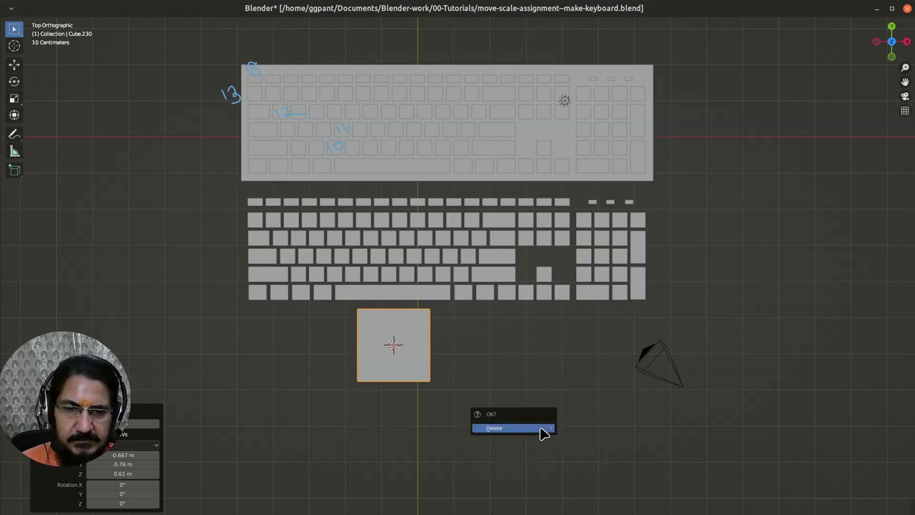
pyautogui.press('Escape')
pyautogui.press('s')
pyautogui.press('x')
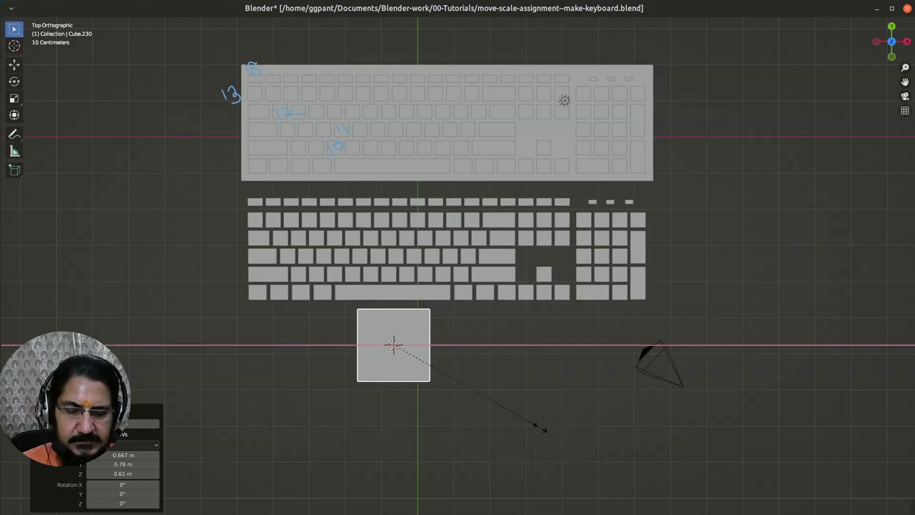
pyautogui.press('6')
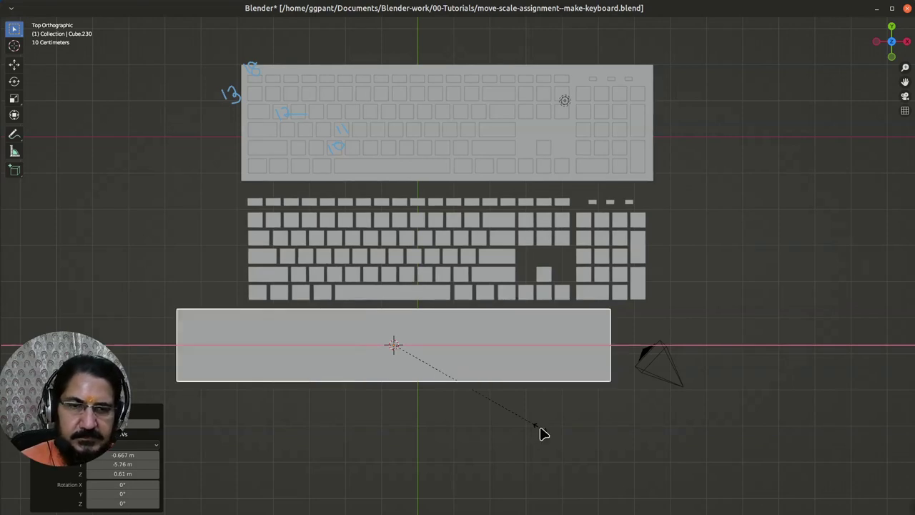
pyautogui.press('Return')
# Step: Centre the base cube under the key rows, about 1.46 m along X, and scale it to about 0.96 along X
pyautogui.press('g')
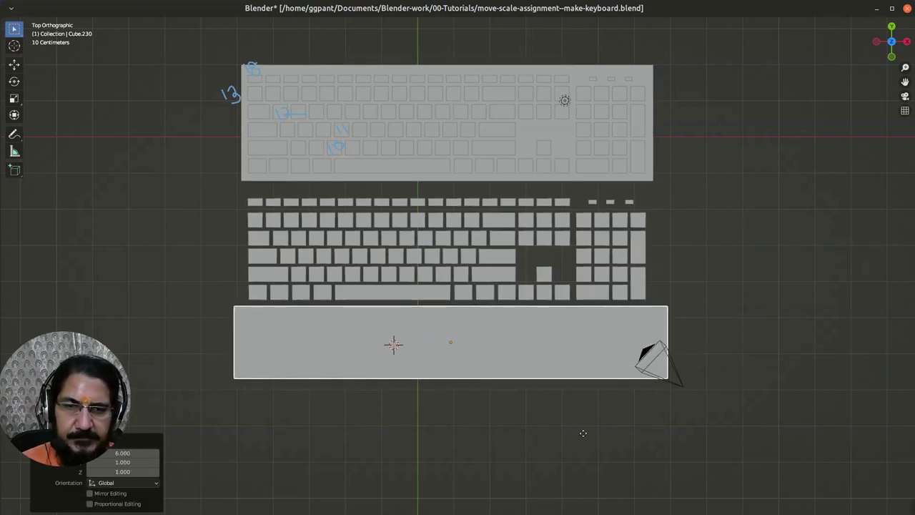
pyautogui.click(579, 432)
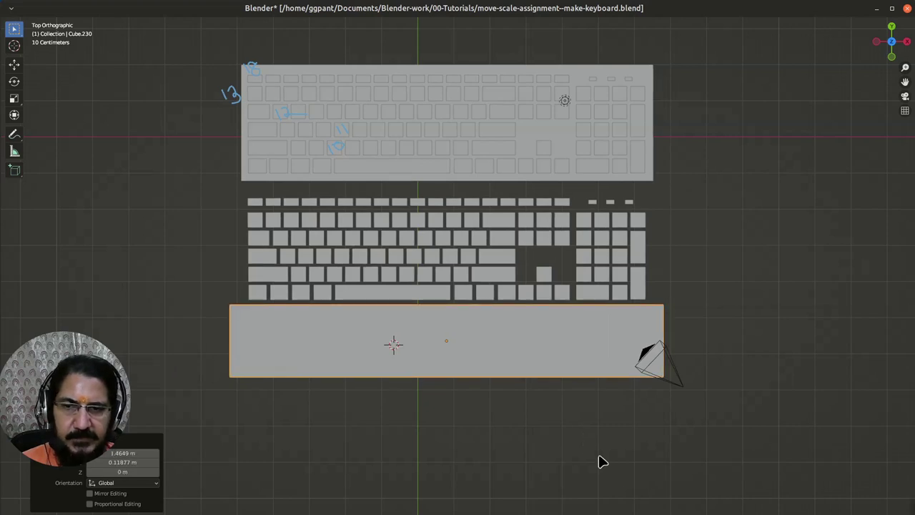
pyautogui.press('s')
pyautogui.press('x')
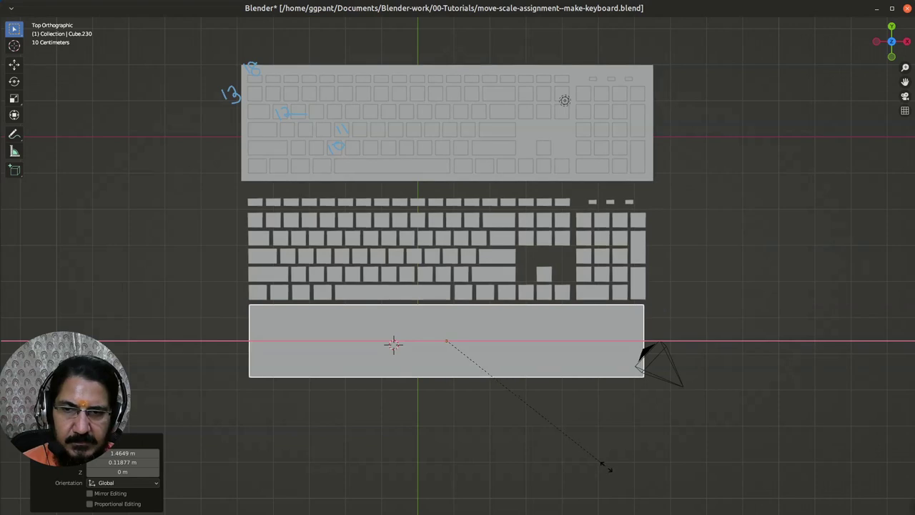
pyautogui.click(655, 54)
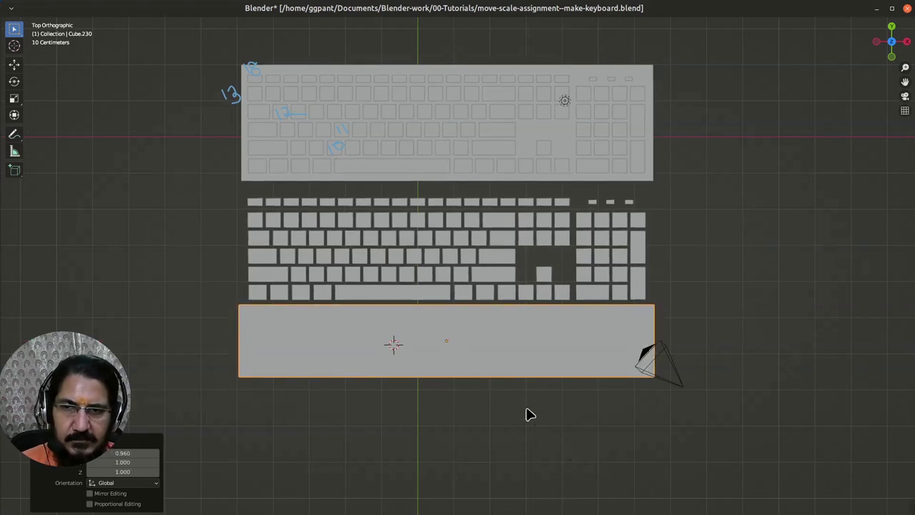
# Step: Move the base about 2.53 m along Y onto the key rows and scale it by 1.6 along Y to cover them all
pyautogui.press('g')
pyautogui.press('y')
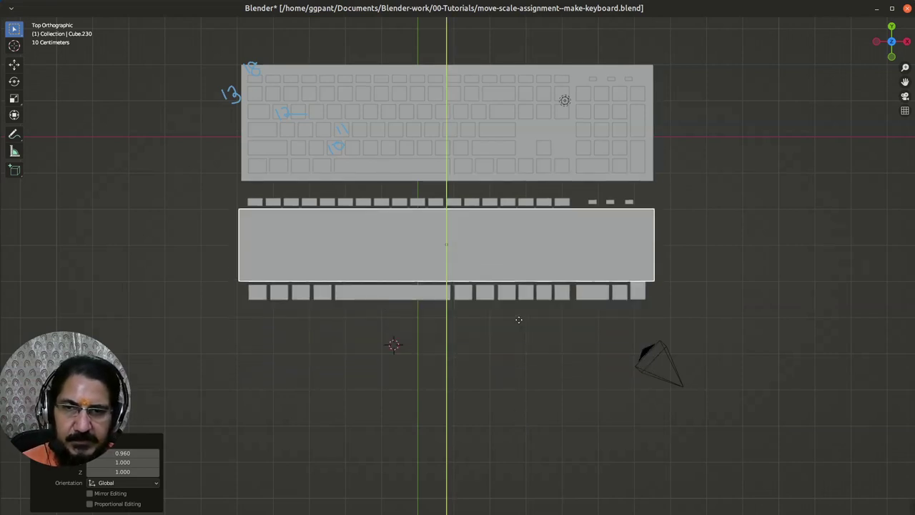
pyautogui.click(520, 365)
pyautogui.press('s')
pyautogui.press('y')
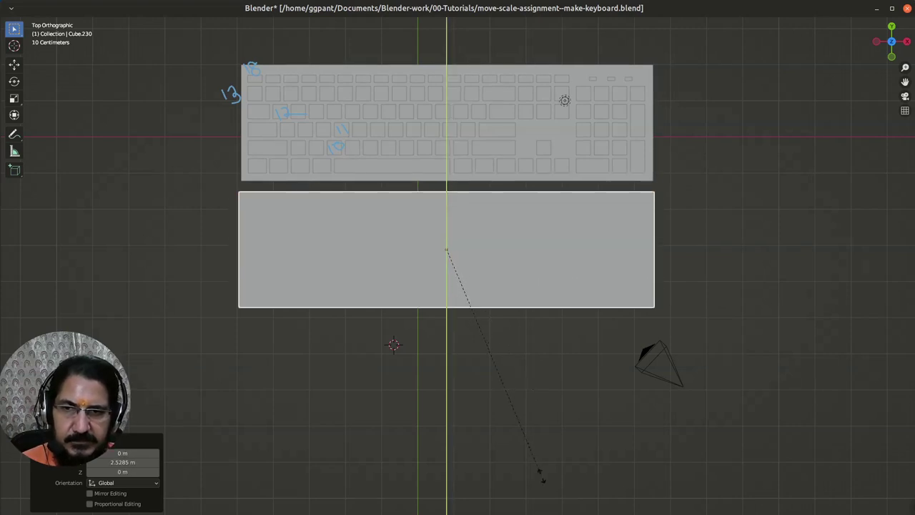
pyautogui.click(541, 479)
# Step: Flatten the base in the right side view by scaling it to about 0.226 along Z
pyautogui.moveTo(562, 458); pyautogui.dragTo(565, 406, button='middle')
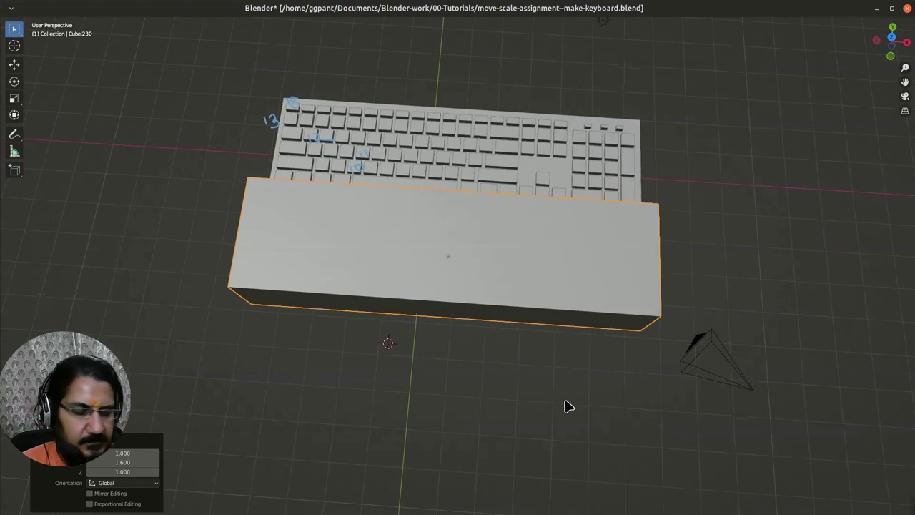
pyautogui.press('KP_3')
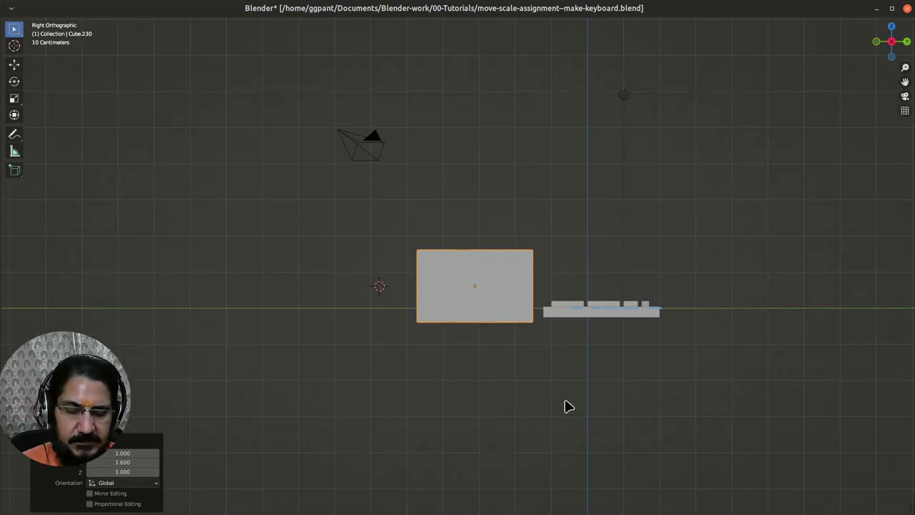
pyautogui.press('z')
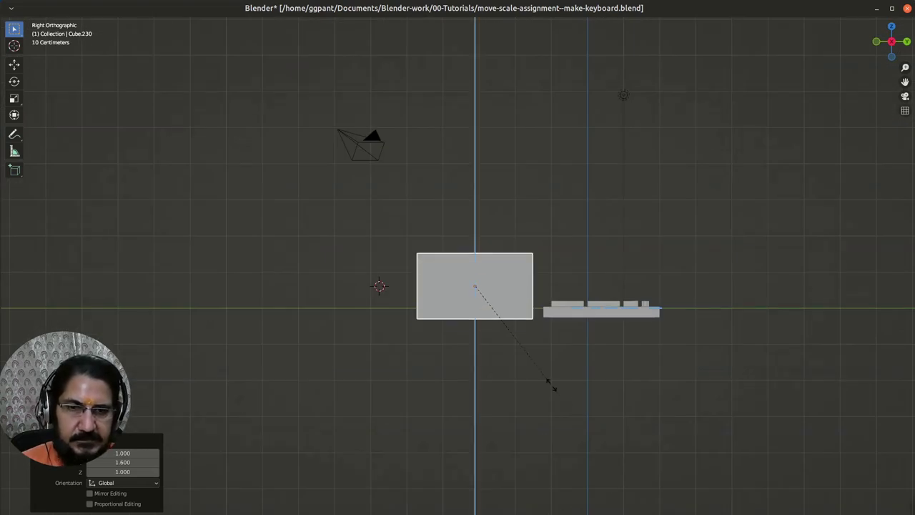
pyautogui.click(477, 318)
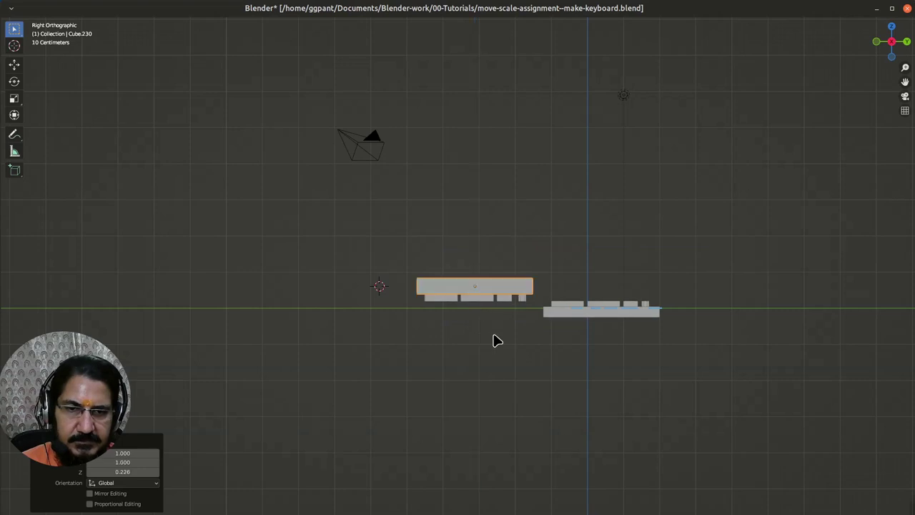
# Step: Lower the base 0.4 m along Z so the keys stand out above it, and check the keyboard in perspective
pyautogui.press('g')
pyautogui.press('y')
pyautogui.press('z')
pyautogui.click(530, 369)
pyautogui.moveTo(423, 348); pyautogui.dragTo(529, 310, button='middle')
pyautogui.scroll(3, 492, 345)
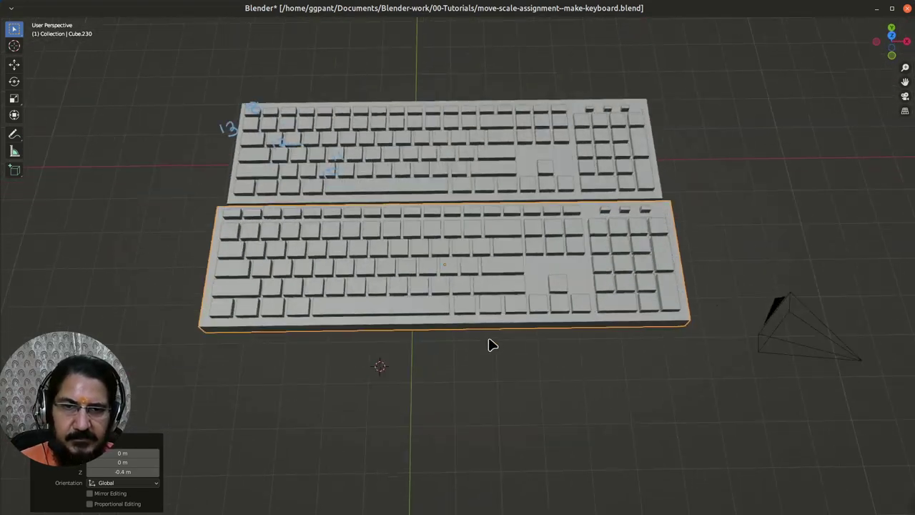
pyautogui.scroll(2, 478, 369)
pyautogui.scroll(-1, 468, 379)
pyautogui.moveTo(468, 380); pyautogui.dragTo(466, 403, button='middle')
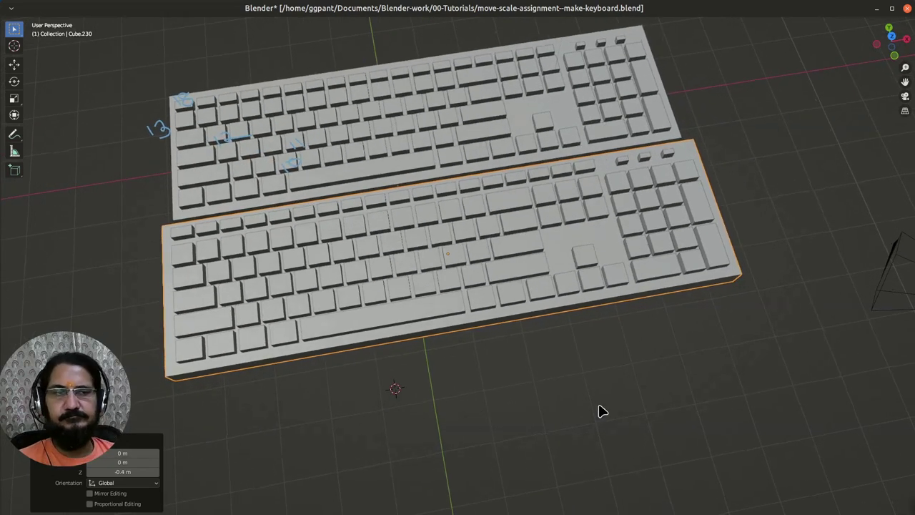